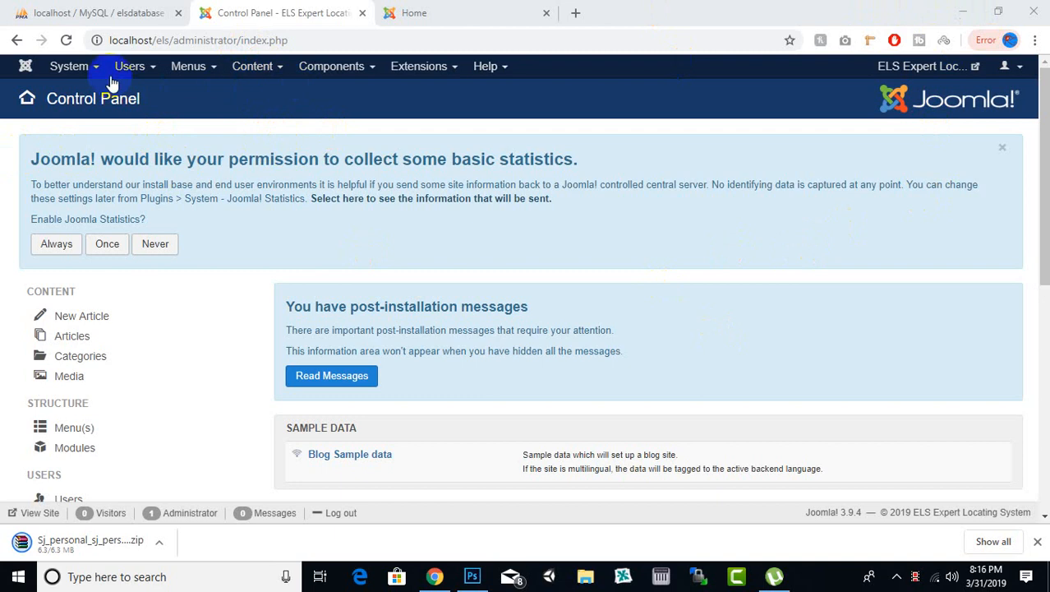
{"action": "left_click", "coordinate": [97, 73]}
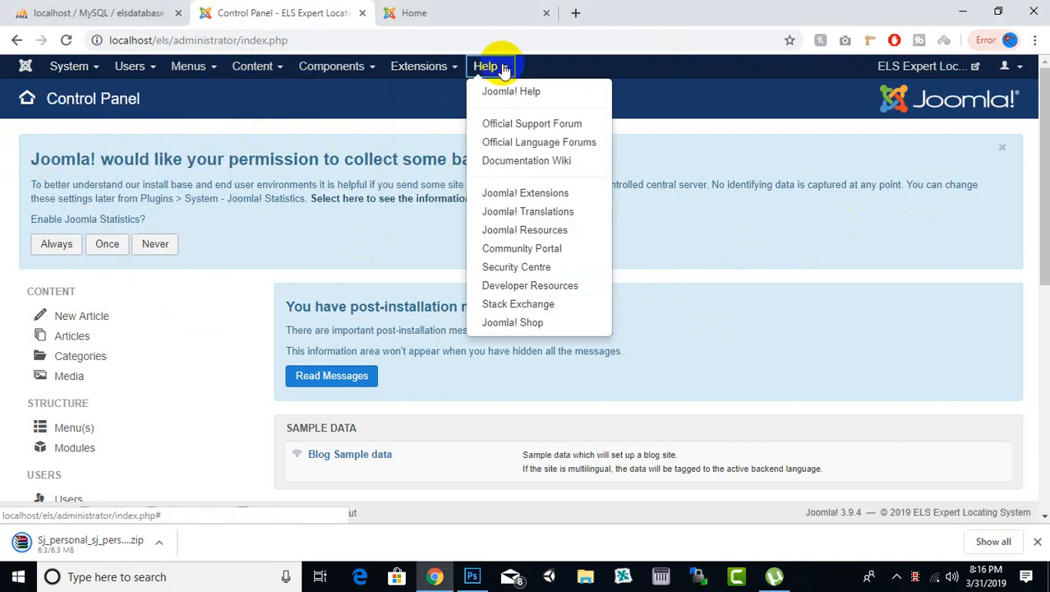
{"action": "left_click", "coordinate": [256, 130]}
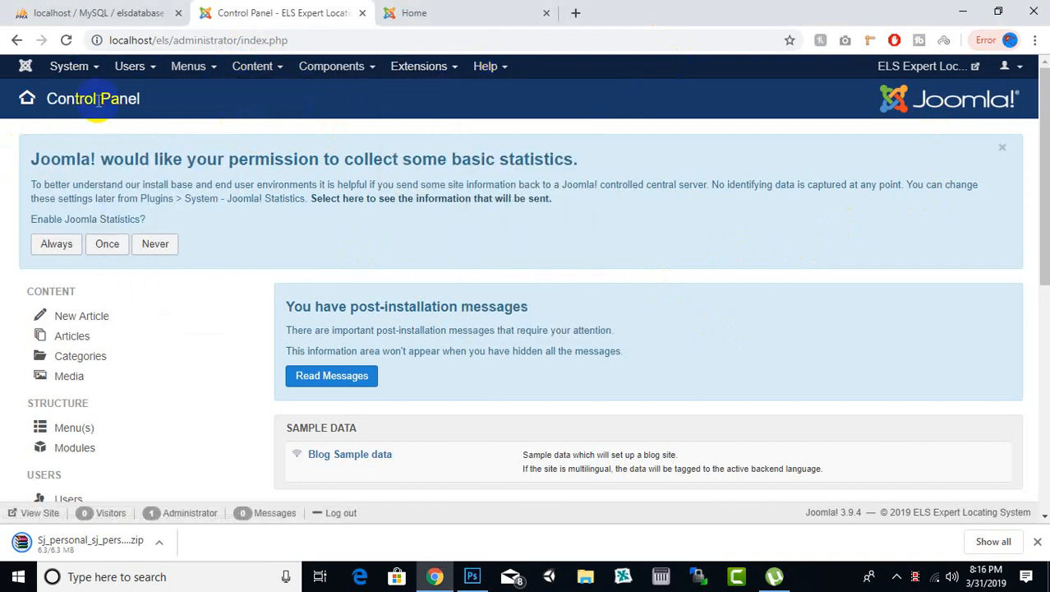
Step: Open the Global Configuration and look over its Site and SEO settings
{"action": "left_click", "coordinate": [89, 70]}
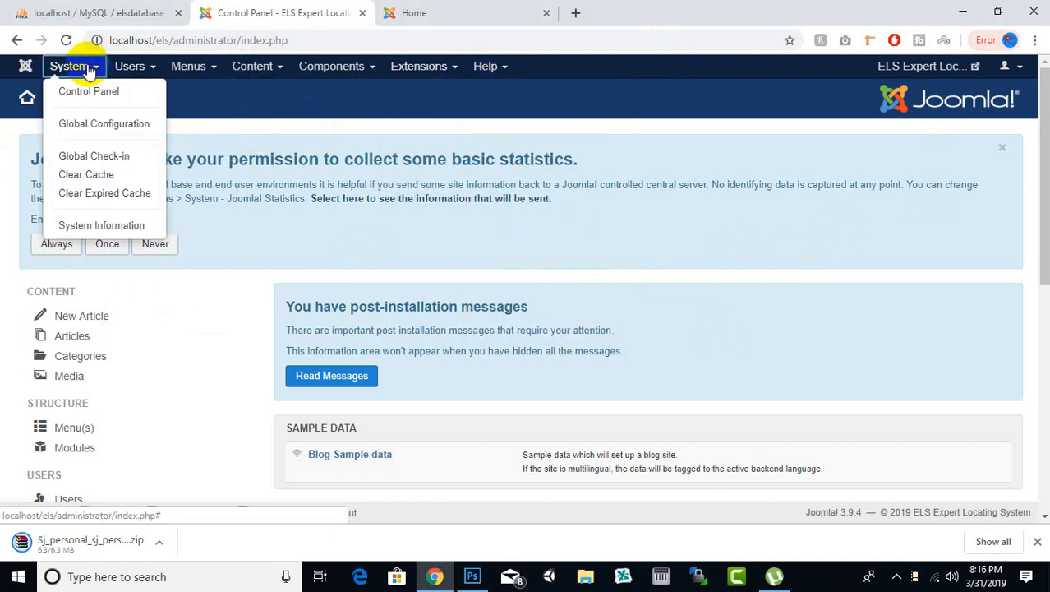
{"action": "left_click", "coordinate": [92, 122]}
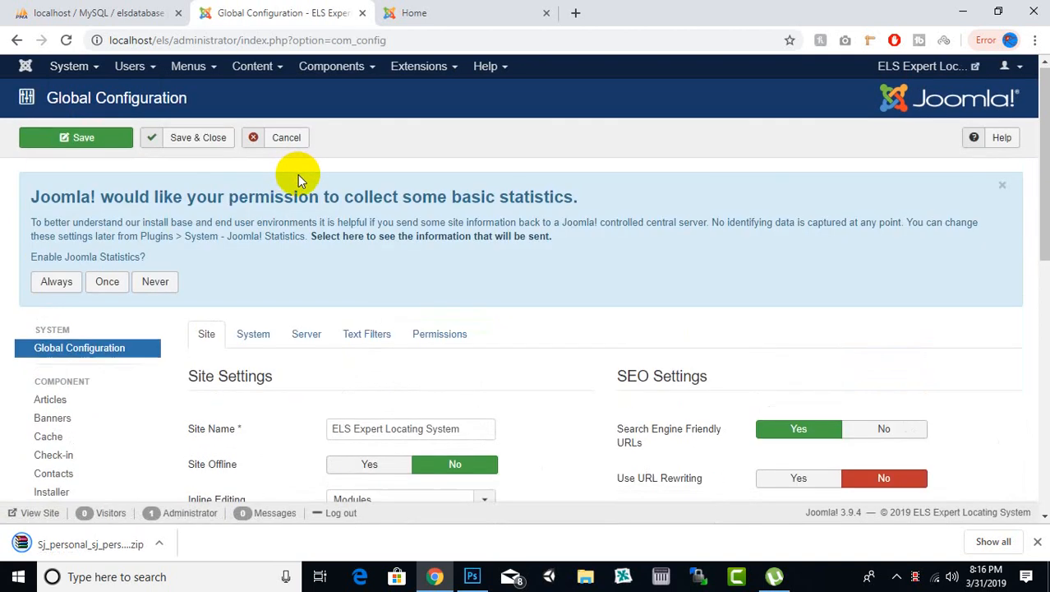
{"action": "scroll", "coordinate": [433, 238], "scroll_direction": "down", "scroll_amount": 1}
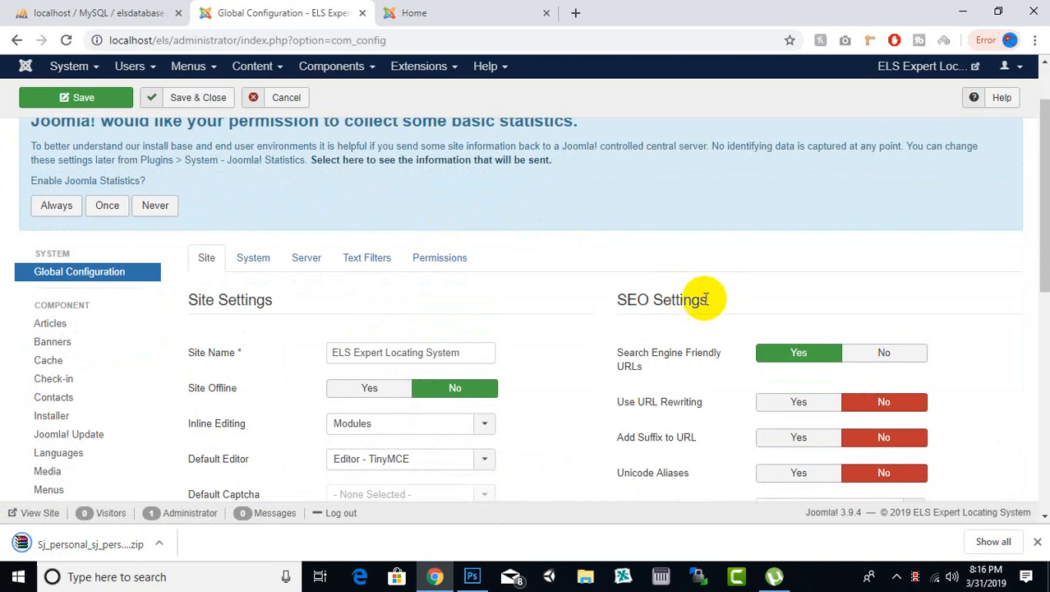
{"action": "scroll", "coordinate": [682, 263], "scroll_direction": "down", "scroll_amount": 2}
{"action": "scroll", "coordinate": [347, 312], "scroll_direction": "up", "scroll_amount": 3}
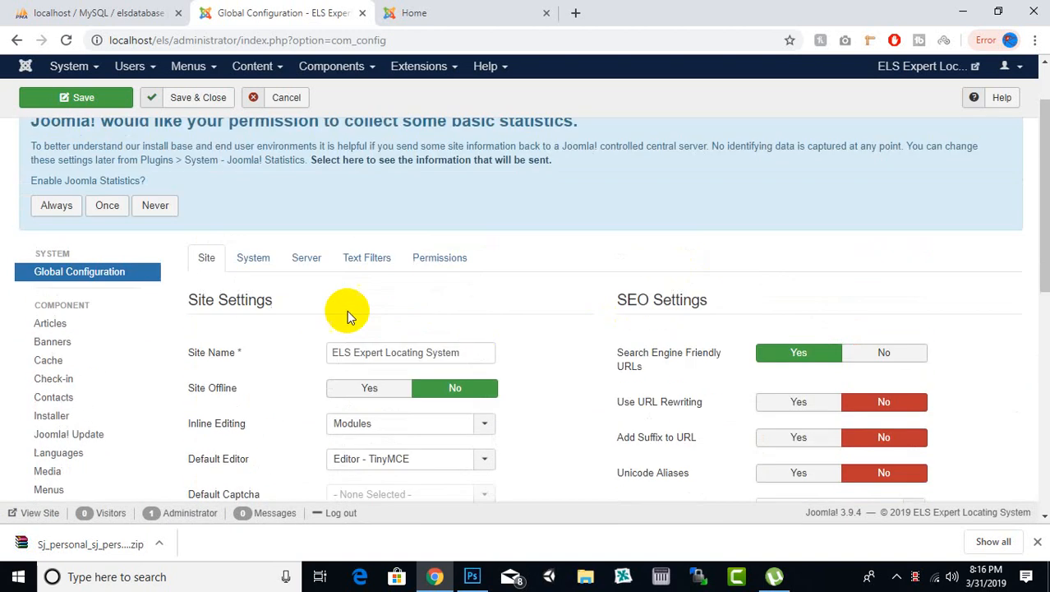
Step: Examine the System settings and the Server settings of the Global Configuration, including the debug, cache, database and mail sections
{"action": "left_click", "coordinate": [253, 262]}
{"action": "scroll", "coordinate": [463, 358], "scroll_direction": "down", "scroll_amount": 3}
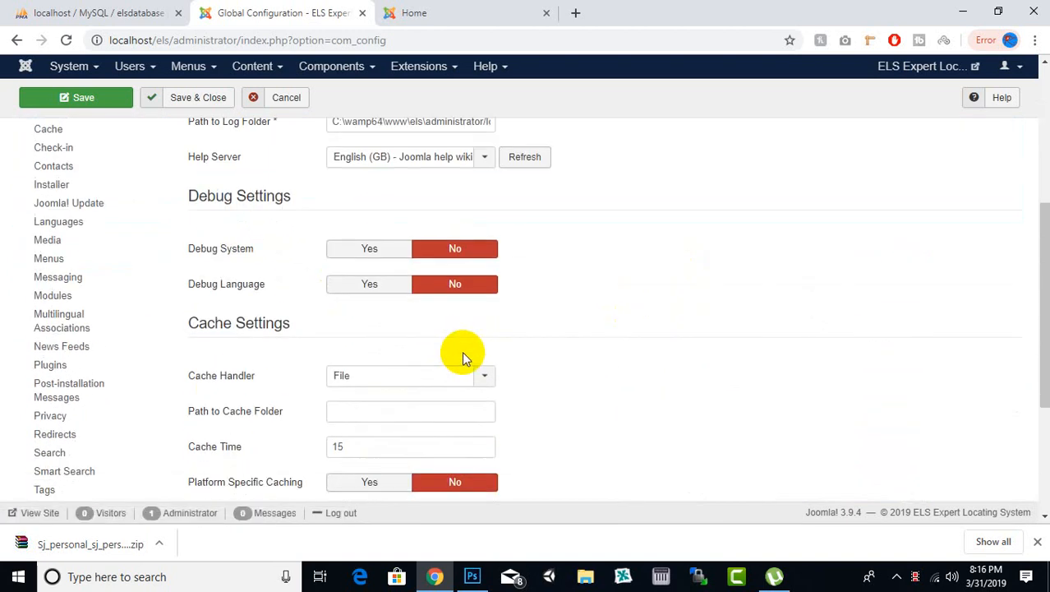
{"action": "scroll", "coordinate": [462, 351], "scroll_direction": "up", "scroll_amount": 3}
{"action": "left_click", "coordinate": [321, 264]}
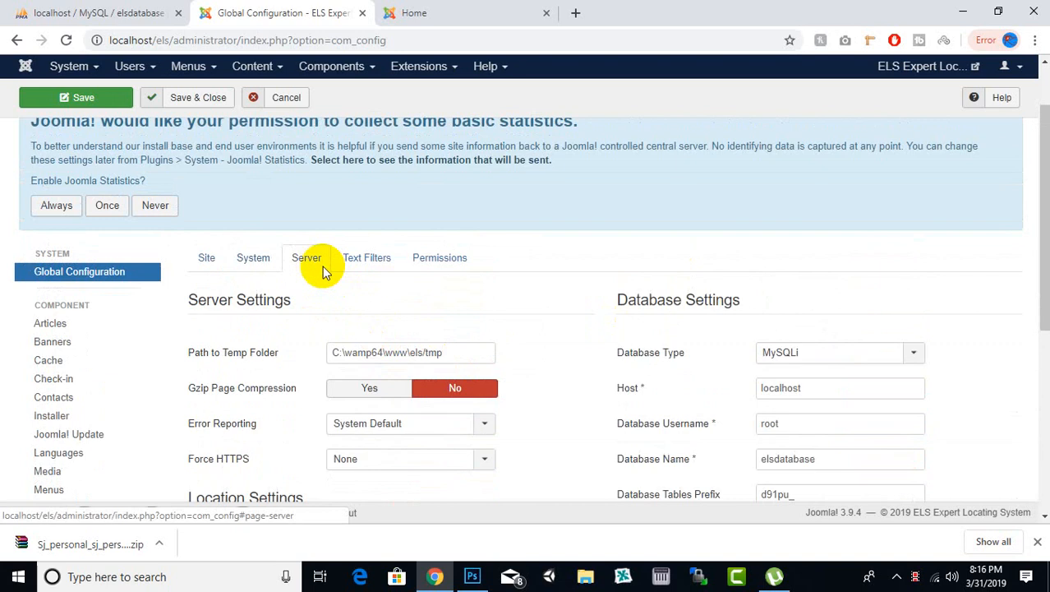
{"action": "scroll", "coordinate": [610, 321], "scroll_direction": "down", "scroll_amount": 4}
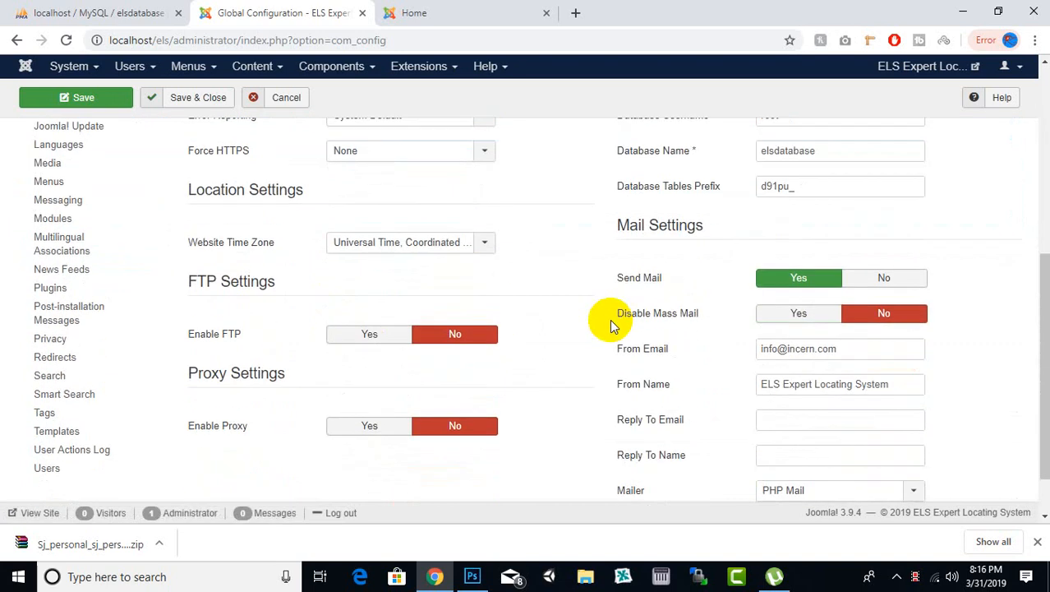
{"action": "scroll", "coordinate": [610, 326], "scroll_direction": "up", "scroll_amount": 5}
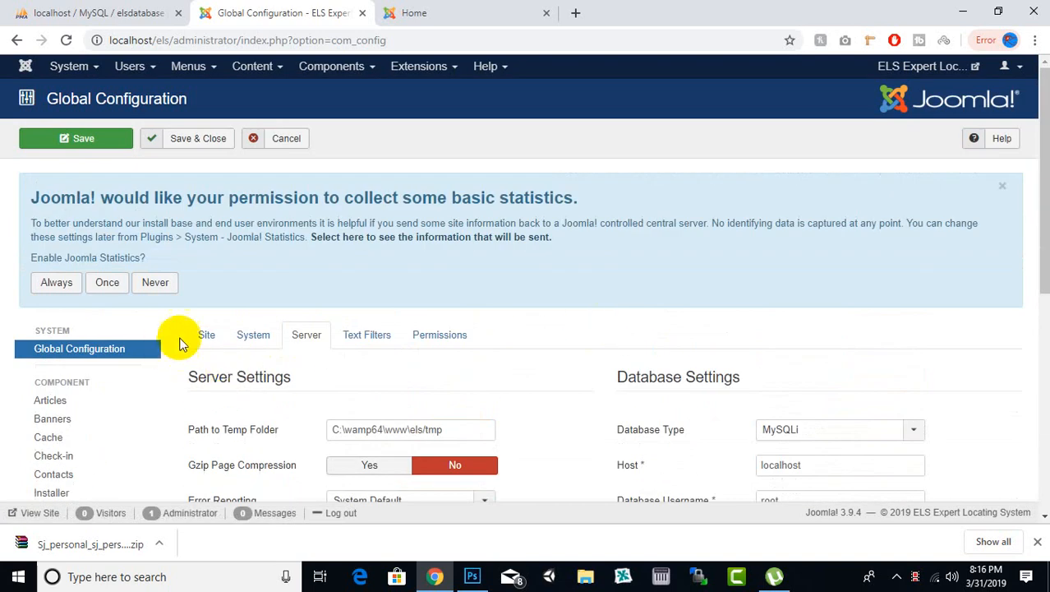
{"action": "scroll", "coordinate": [365, 298], "scroll_direction": "down", "scroll_amount": 3}
{"action": "scroll", "coordinate": [364, 294], "scroll_direction": "up", "scroll_amount": 2}
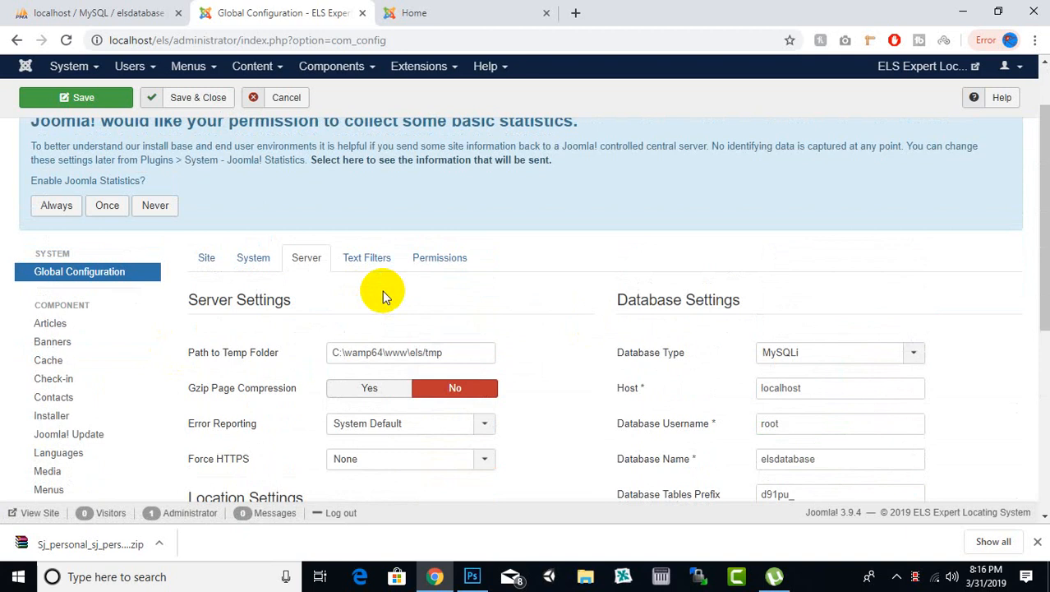
Step: Return to the Site settings of the Global Configuration and review the site name, default editor and cookie options
{"action": "left_click", "coordinate": [219, 267]}
{"action": "scroll", "coordinate": [484, 222], "scroll_direction": "down", "scroll_amount": 2}
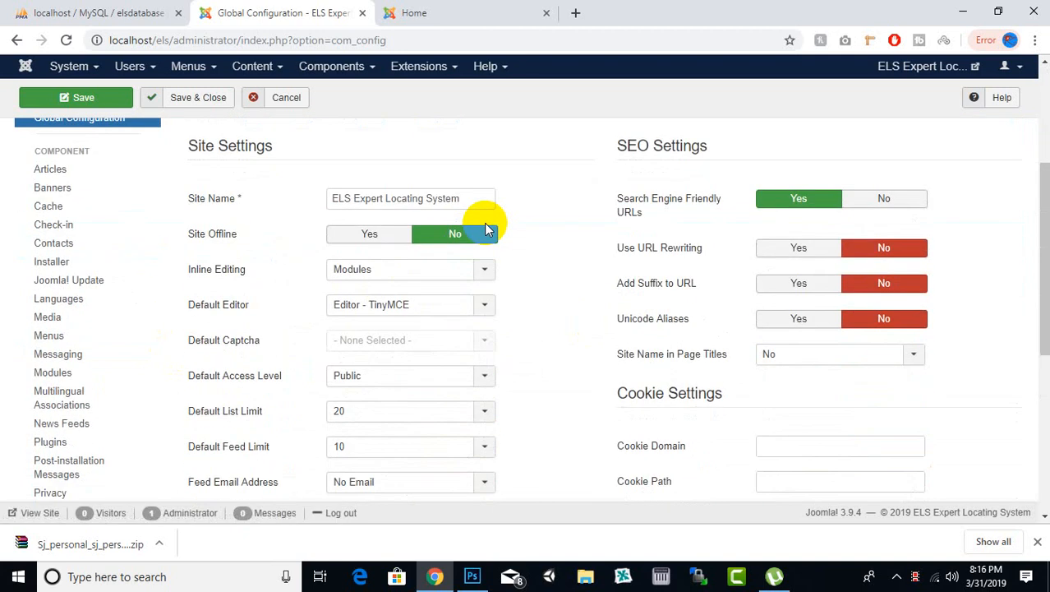
{"action": "scroll", "coordinate": [485, 230], "scroll_direction": "up", "scroll_amount": 2}
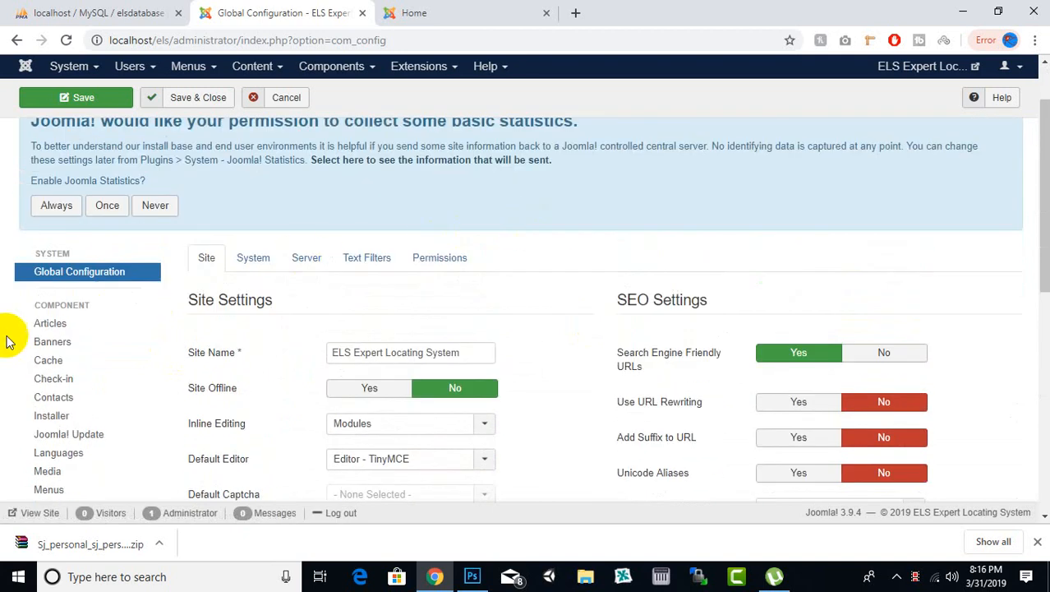
{"action": "scroll", "coordinate": [13, 349], "scroll_direction": "down", "scroll_amount": 5}
{"action": "scroll", "coordinate": [12, 349], "scroll_direction": "up", "scroll_amount": 6}
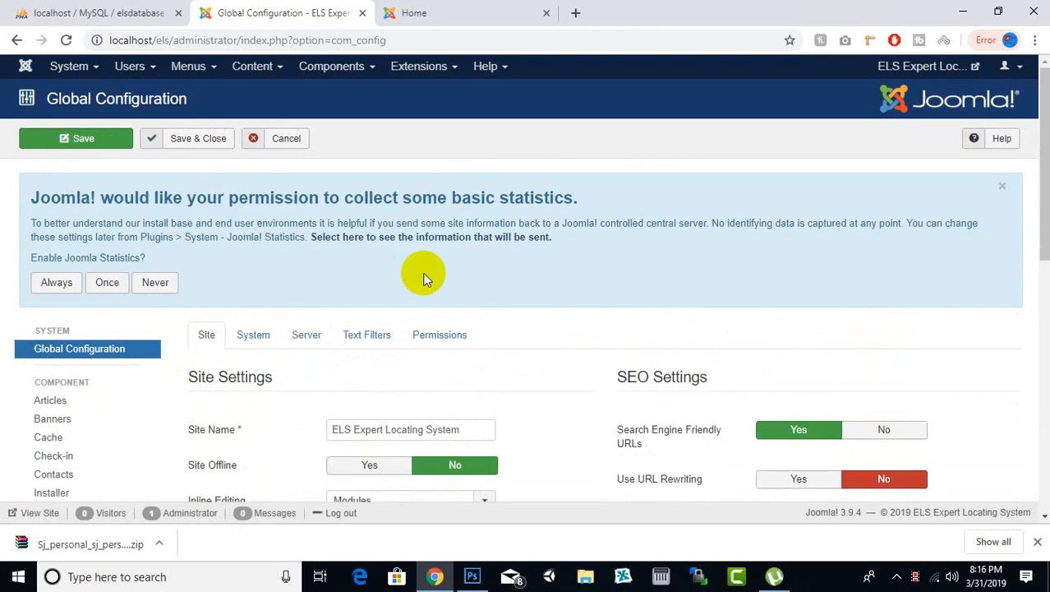
Step: Open the global options for Templates and set Preview Module Positions to Enabled
{"action": "scroll", "coordinate": [422, 277], "scroll_direction": "down", "scroll_amount": 2}
{"action": "scroll", "coordinate": [80, 361], "scroll_direction": "down", "scroll_amount": 4}
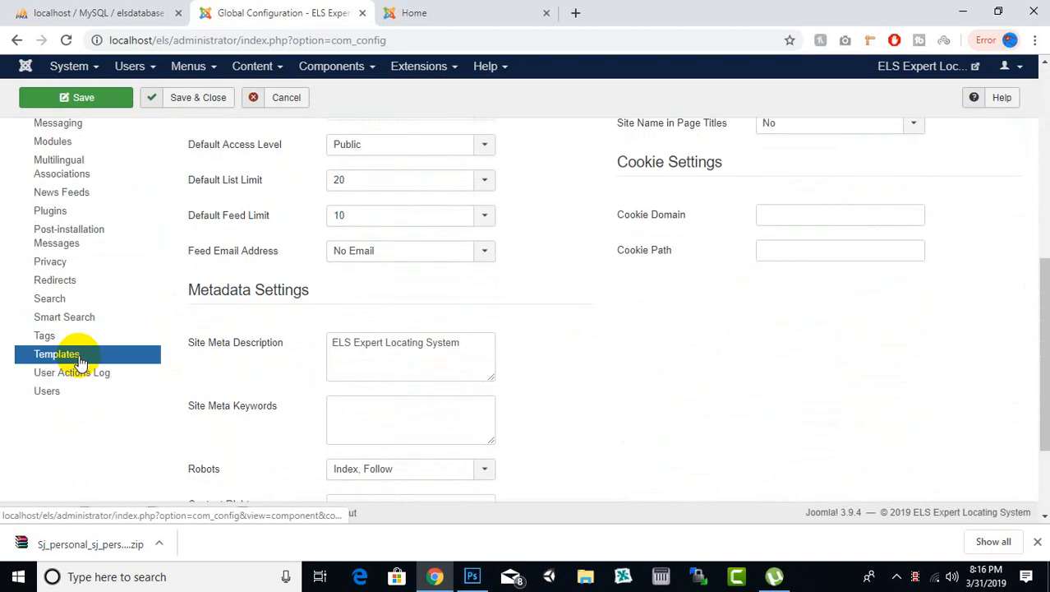
{"action": "left_click", "coordinate": [80, 361]}
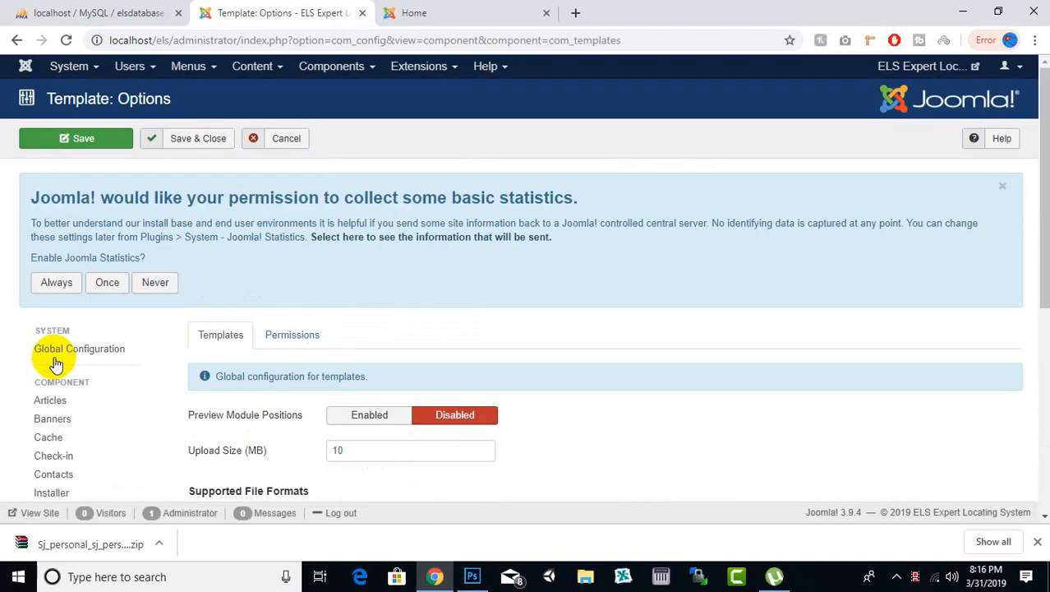
{"action": "scroll", "coordinate": [404, 258], "scroll_direction": "down", "scroll_amount": 2}
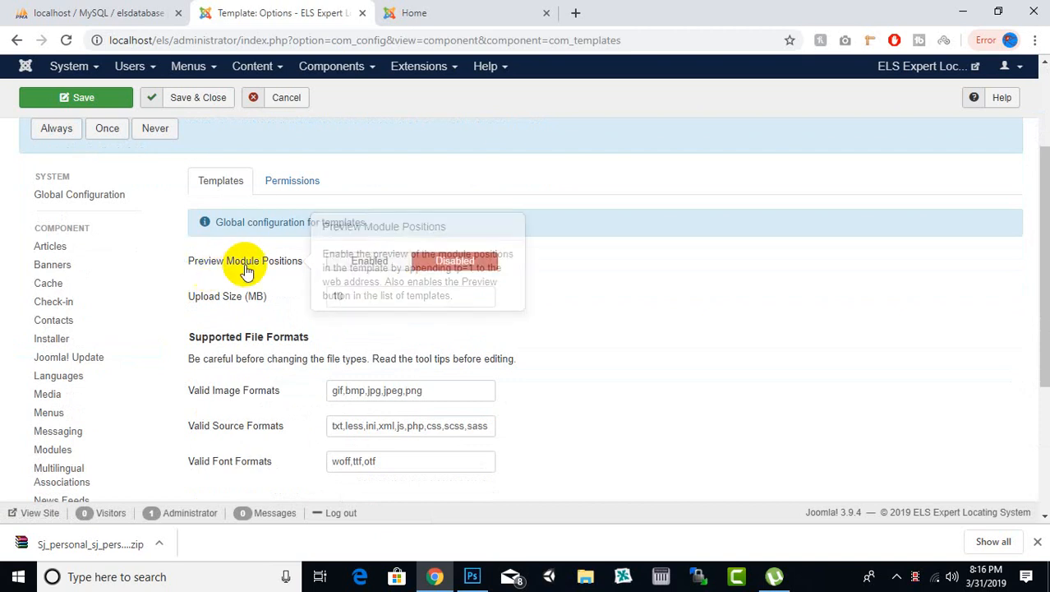
{"action": "left_click", "coordinate": [347, 267]}
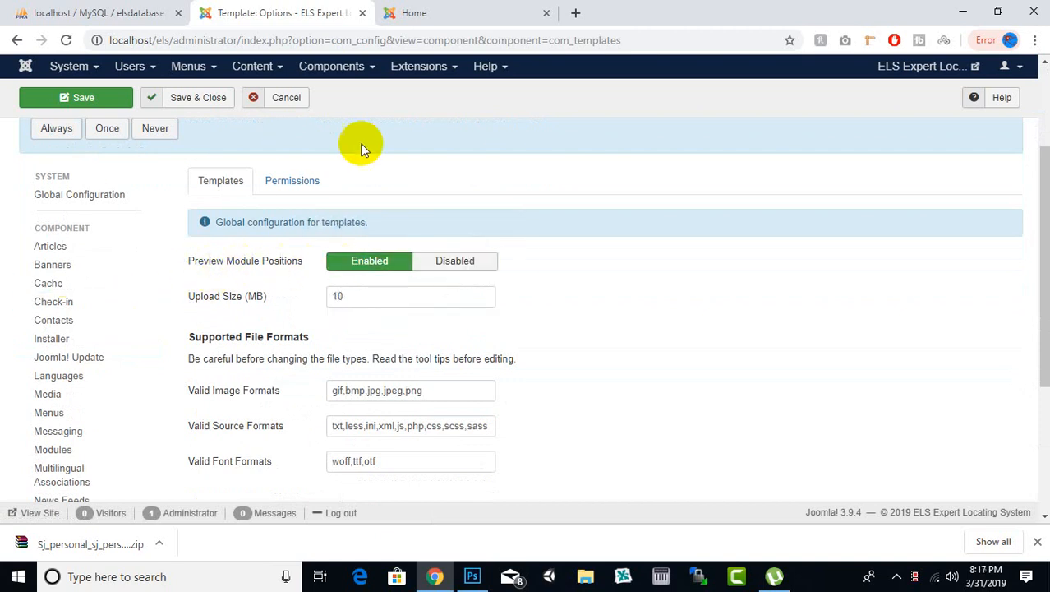
Step: Check the title on the public home page of the site, and return to the template options
{"action": "scroll", "coordinate": [363, 146], "scroll_direction": "up", "scroll_amount": 2}
{"action": "left_click", "coordinate": [456, 12]}
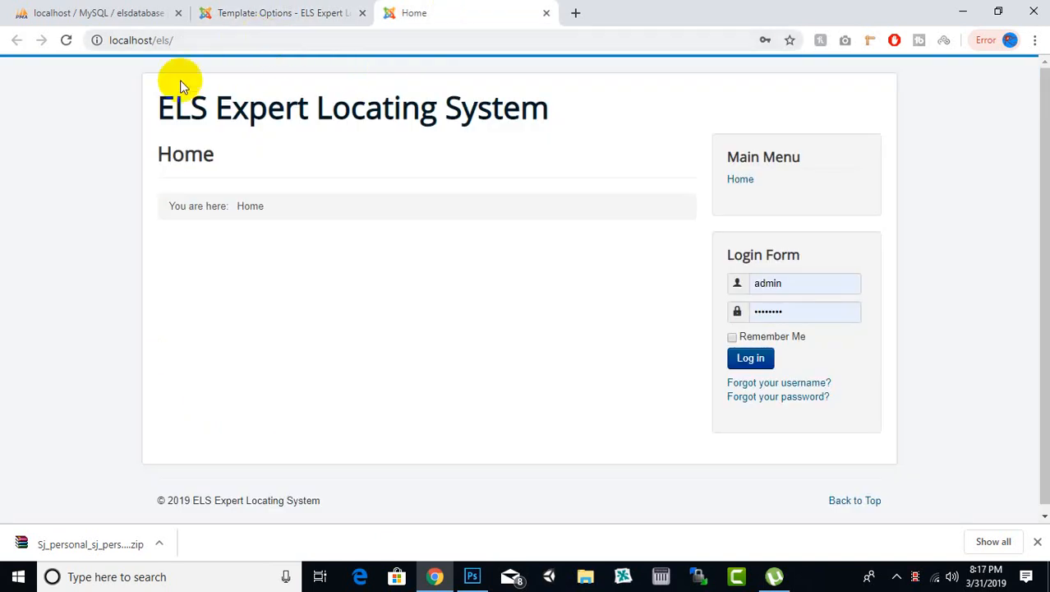
{"action": "left_click_drag", "start_coordinate": [160, 107], "coordinate": [715, 117]}
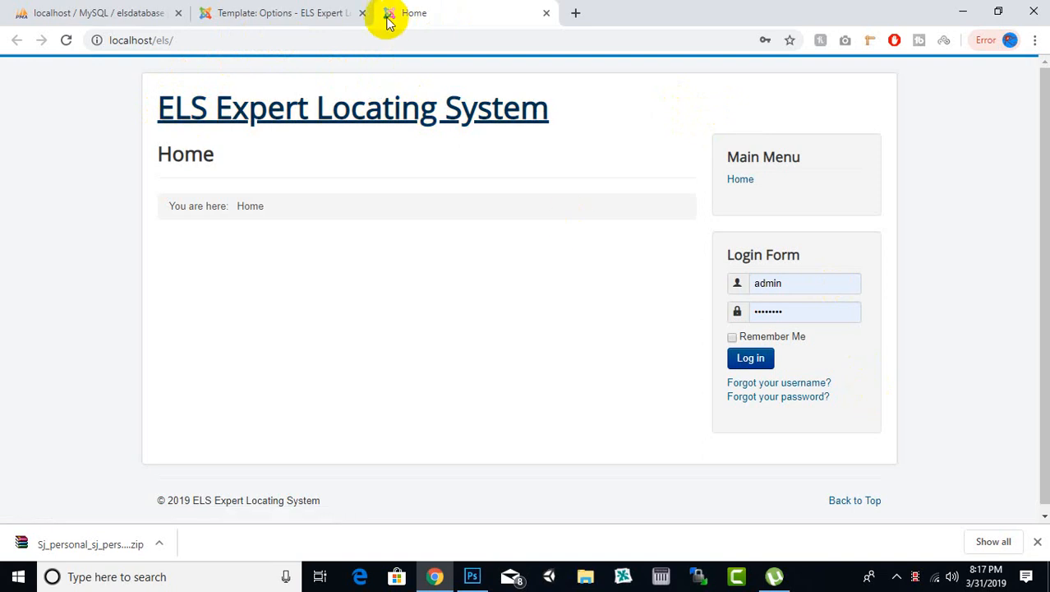
{"action": "left_click", "coordinate": [303, 13]}
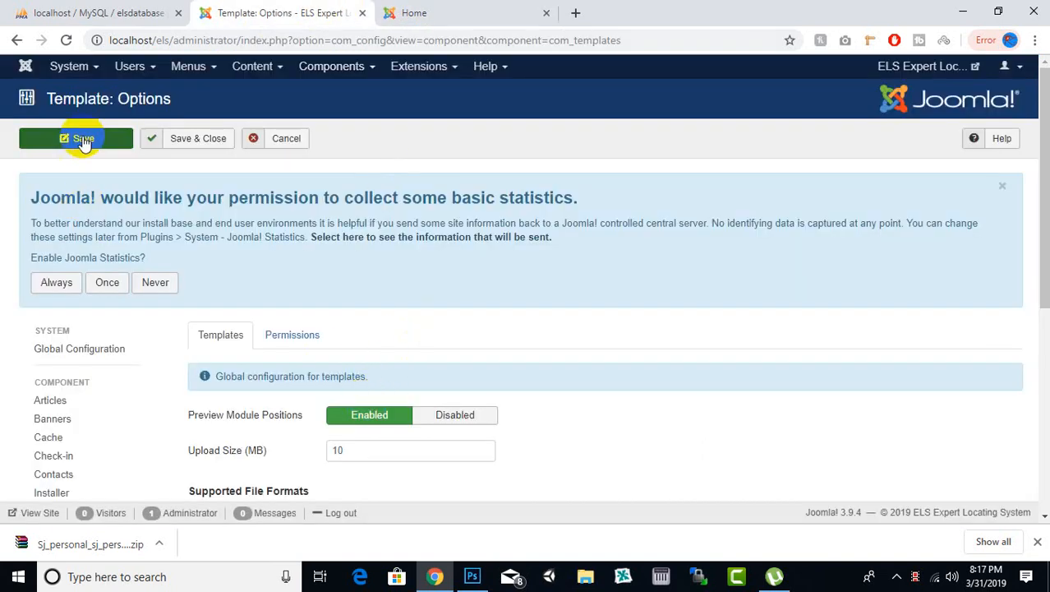
Step: Save the template options and close them
{"action": "scroll", "coordinate": [562, 337], "scroll_direction": "down", "scroll_amount": 4}
{"action": "scroll", "coordinate": [465, 339], "scroll_direction": "up", "scroll_amount": 4}
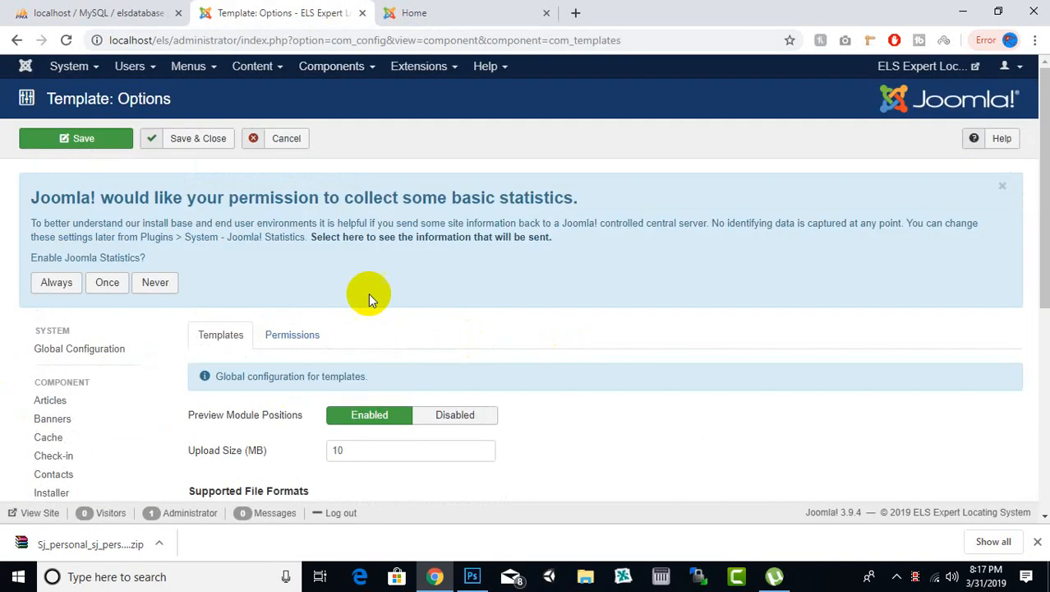
{"action": "left_click", "coordinate": [209, 140]}
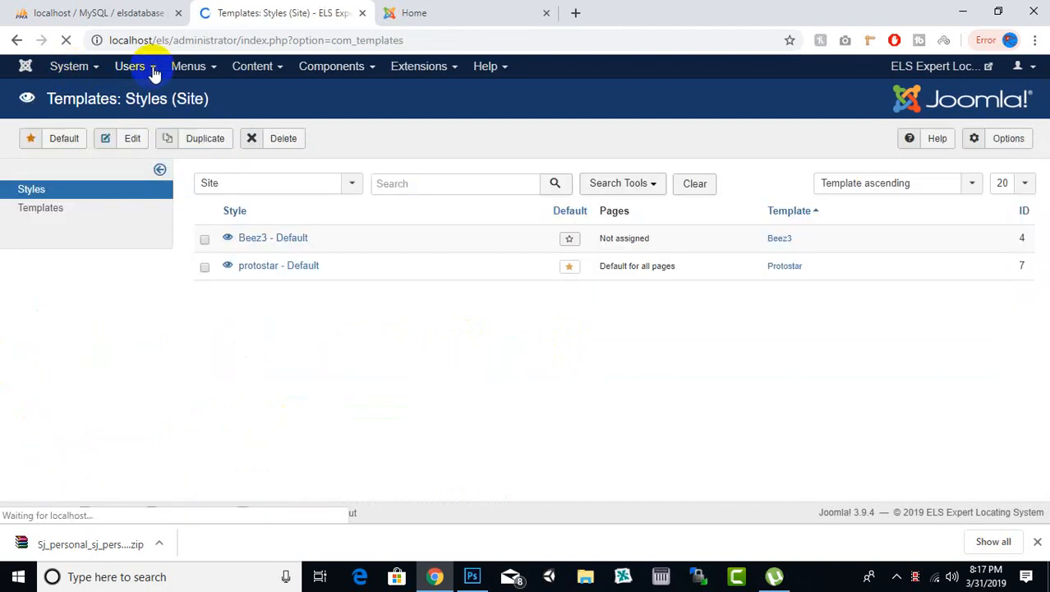
Step: Open the users' Viewing Access Levels and review which user groups belong to each level
{"action": "left_click", "coordinate": [153, 72]}
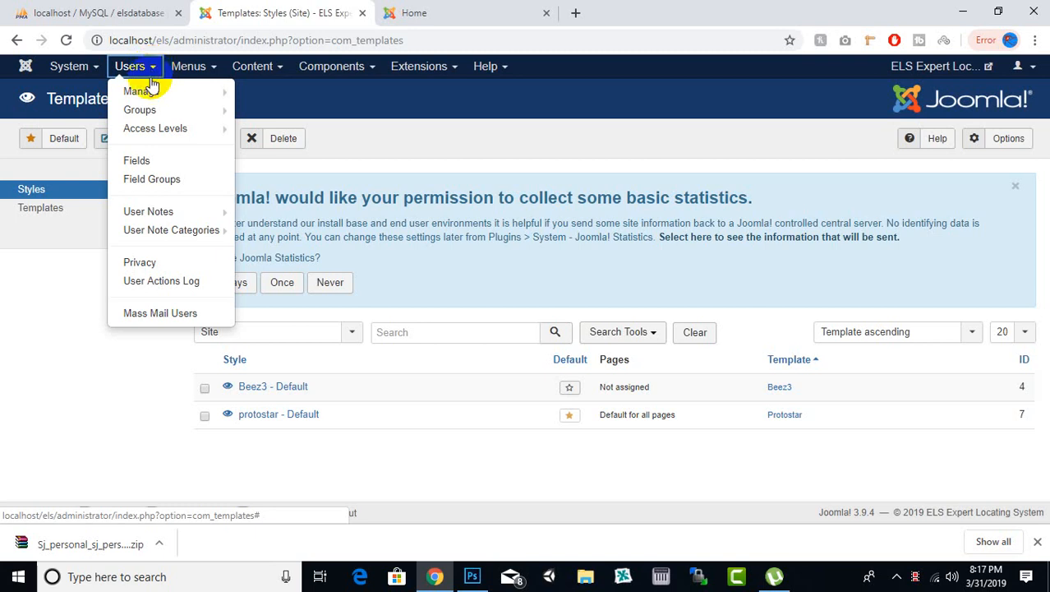
{"action": "mouse_move", "coordinate": [146, 96]}
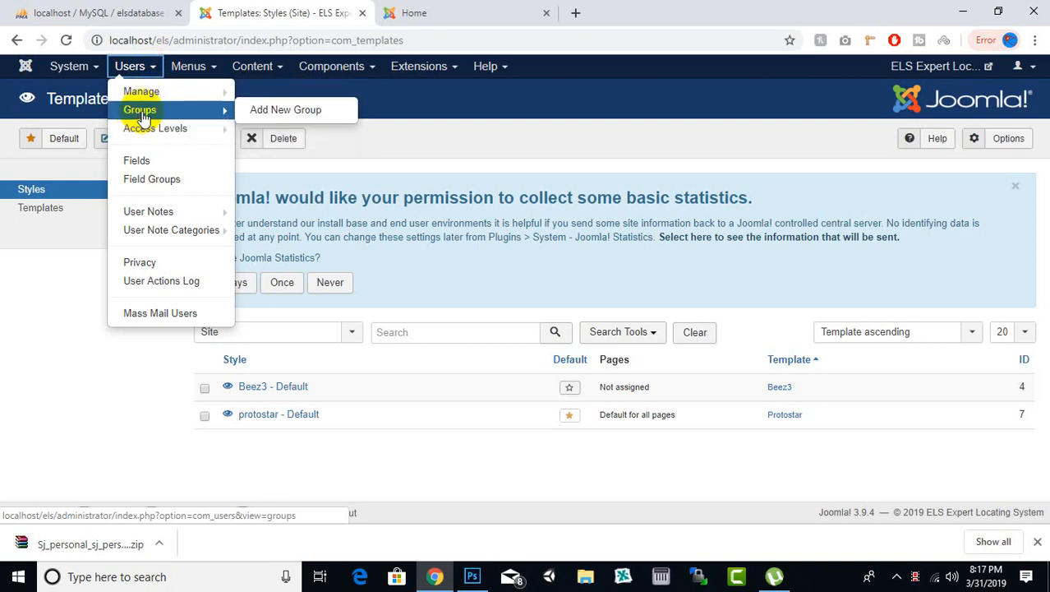
{"action": "mouse_move", "coordinate": [159, 138]}
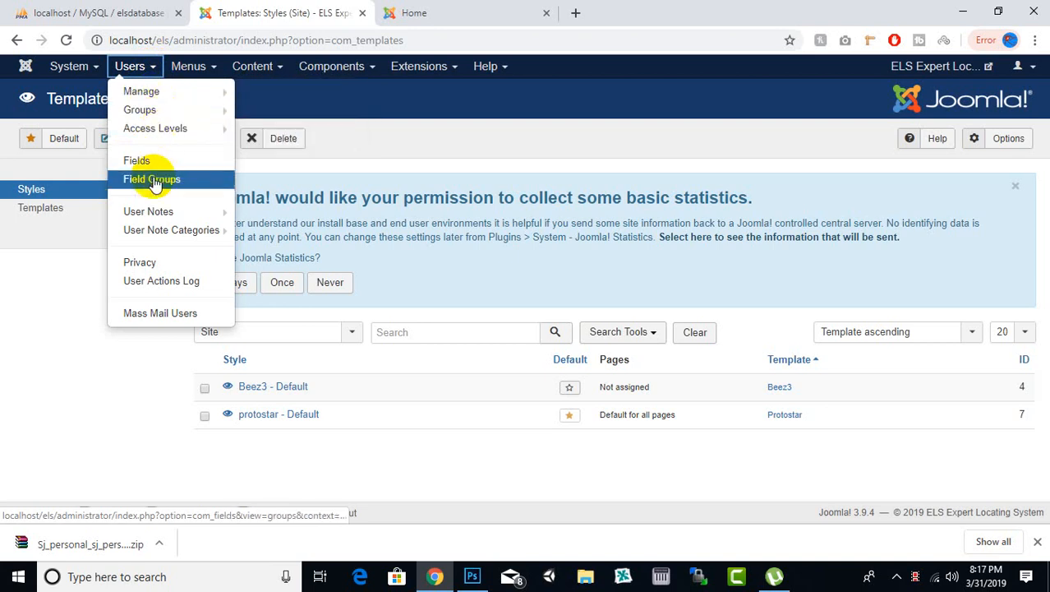
{"action": "left_click", "coordinate": [153, 131]}
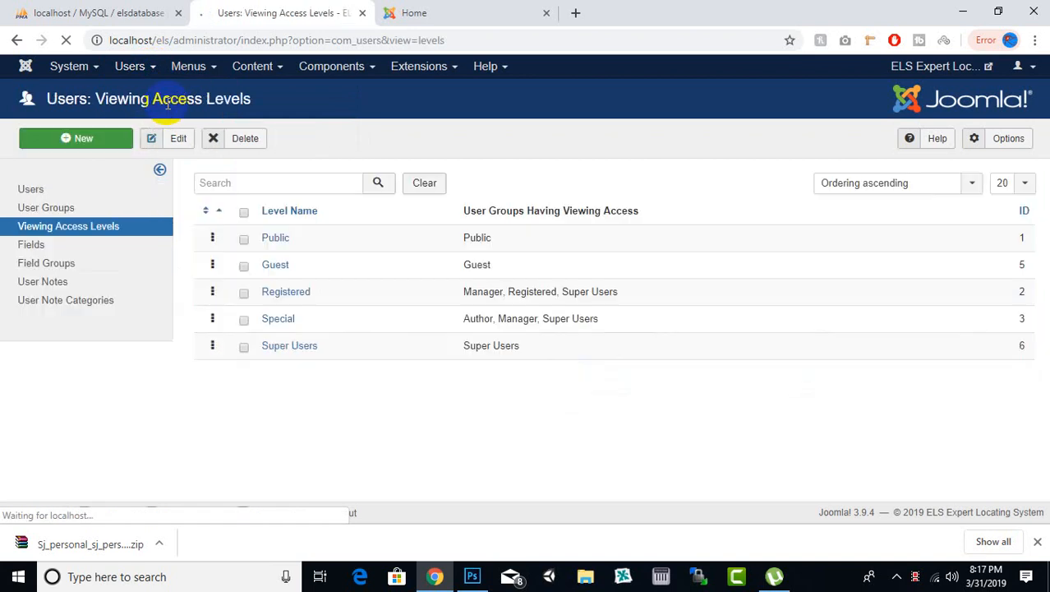
{"action": "scroll", "coordinate": [582, 271], "scroll_direction": "down", "scroll_amount": 1}
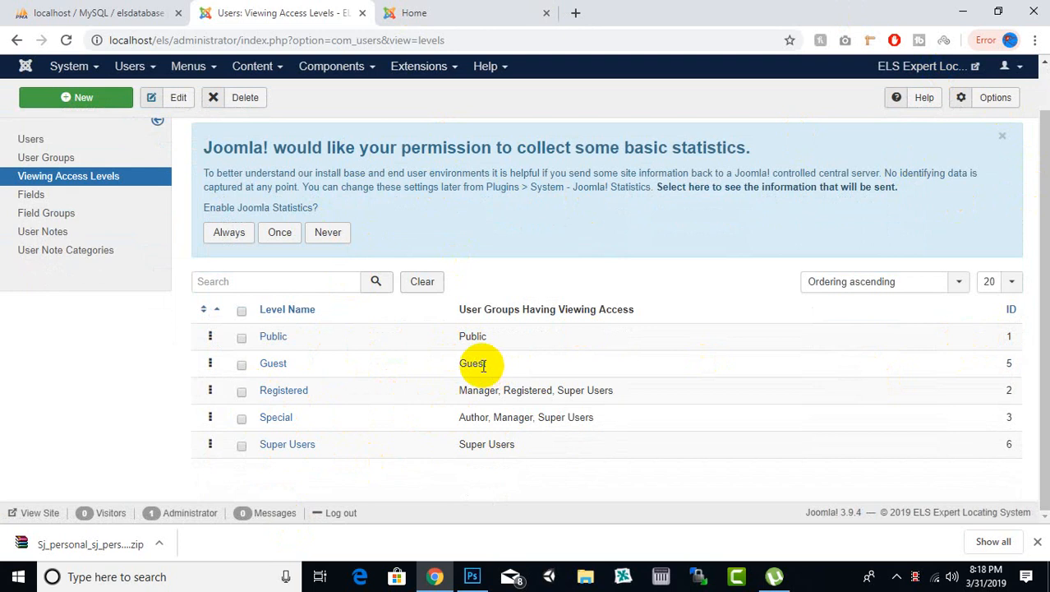
{"action": "scroll", "coordinate": [484, 363], "scroll_direction": "up", "scroll_amount": 2}
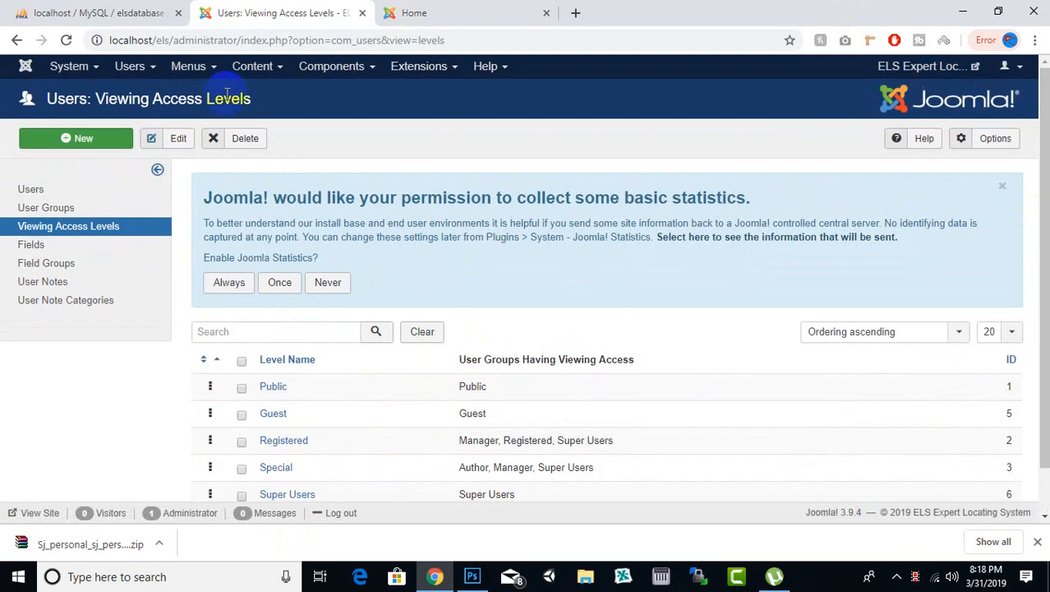
{"action": "left_click", "coordinate": [191, 68]}
{"action": "left_click", "coordinate": [135, 67]}
{"action": "left_click", "coordinate": [135, 68]}
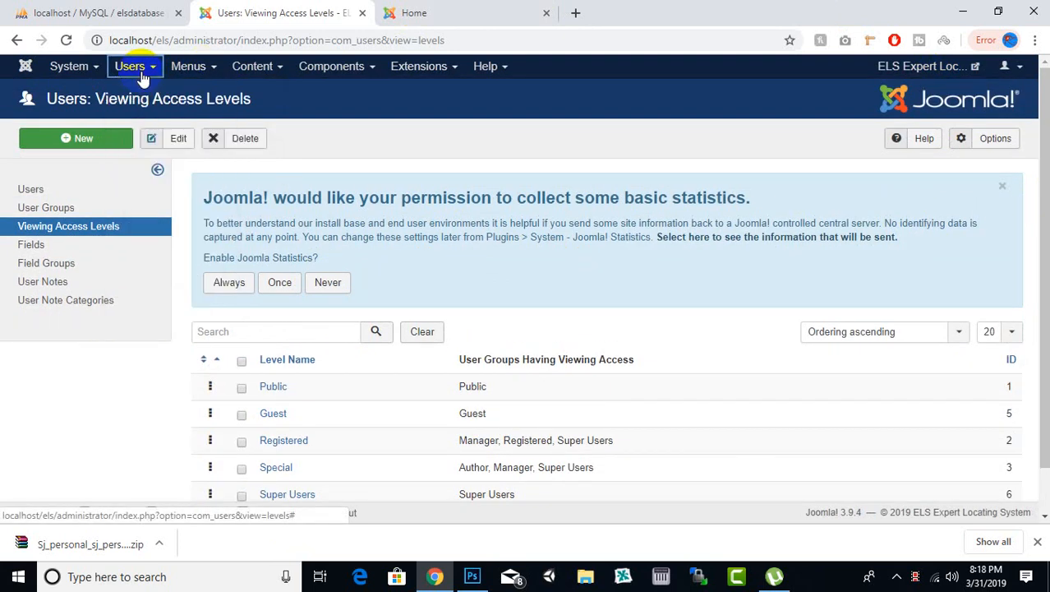
{"action": "left_click", "coordinate": [130, 66]}
{"action": "left_click", "coordinate": [188, 66]}
{"action": "mouse_move", "coordinate": [192, 180]}
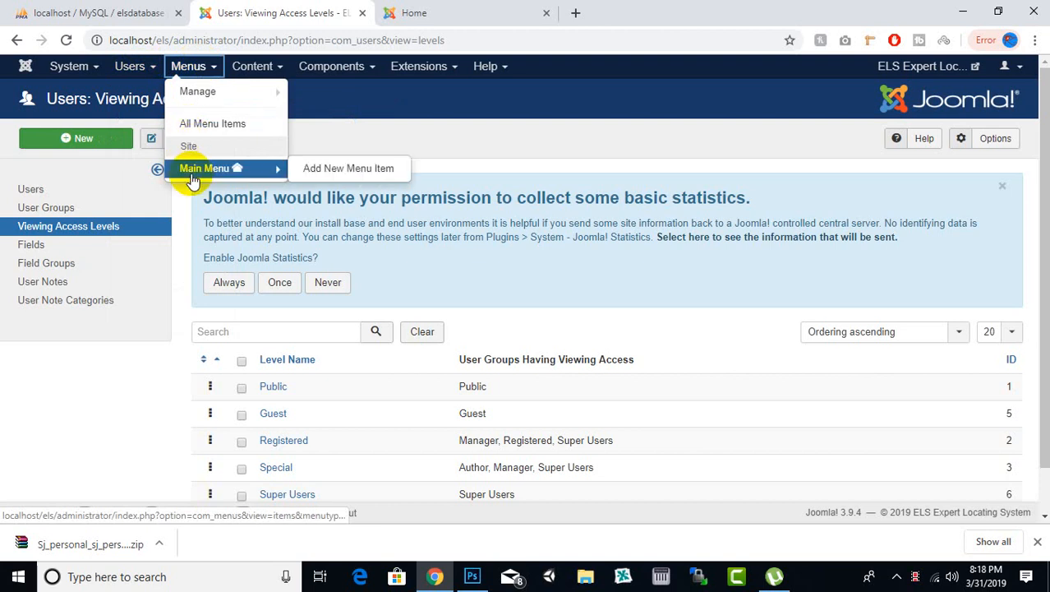
{"action": "left_click", "coordinate": [493, 12]}
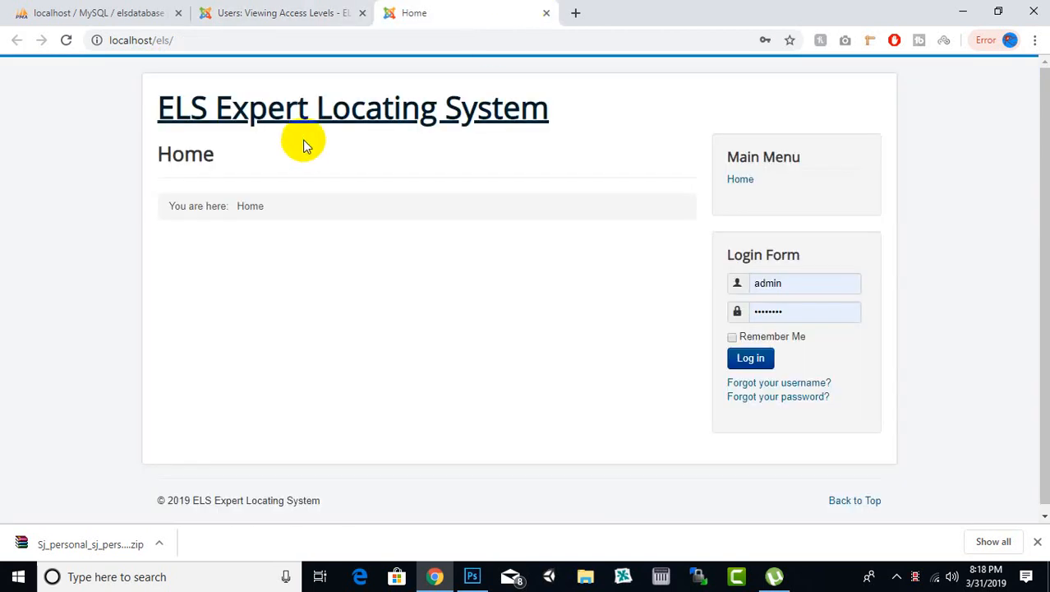
{"action": "left_click", "coordinate": [288, 12]}
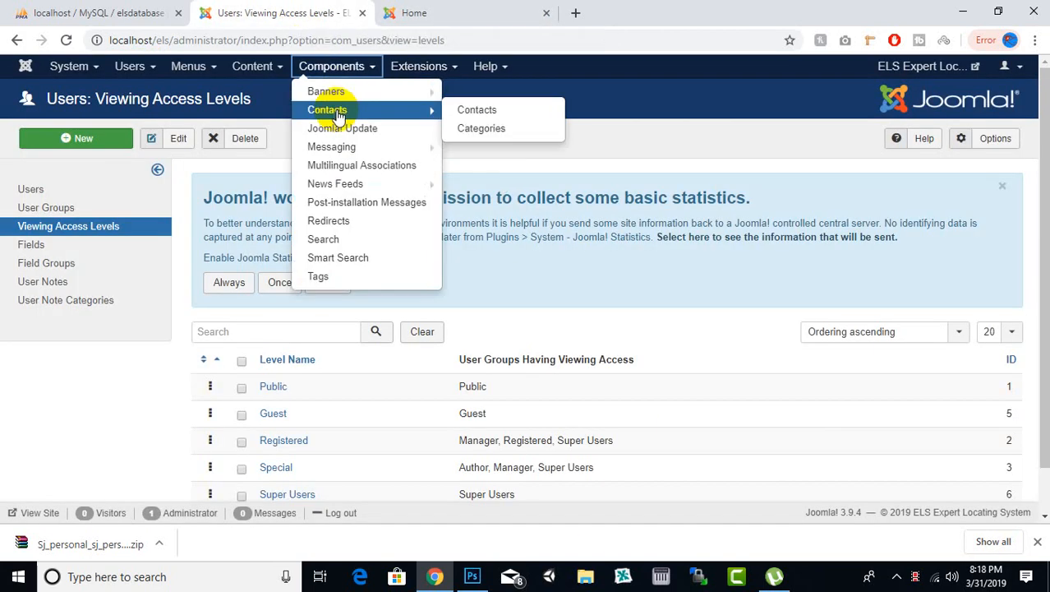
{"action": "mouse_move", "coordinate": [253, 69]}
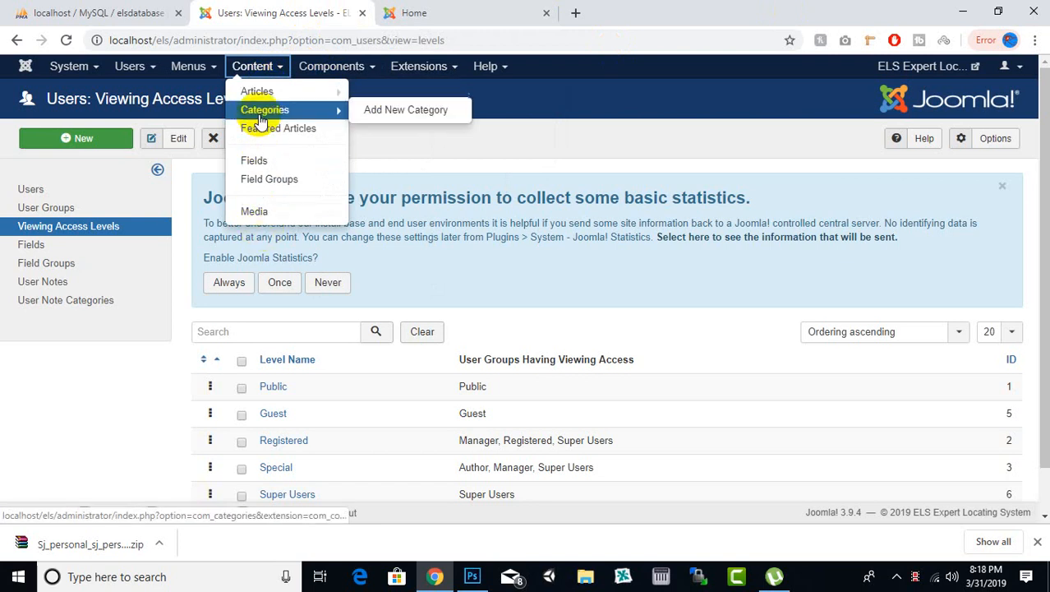
{"action": "mouse_move", "coordinate": [341, 109]}
{"action": "mouse_move", "coordinate": [353, 72]}
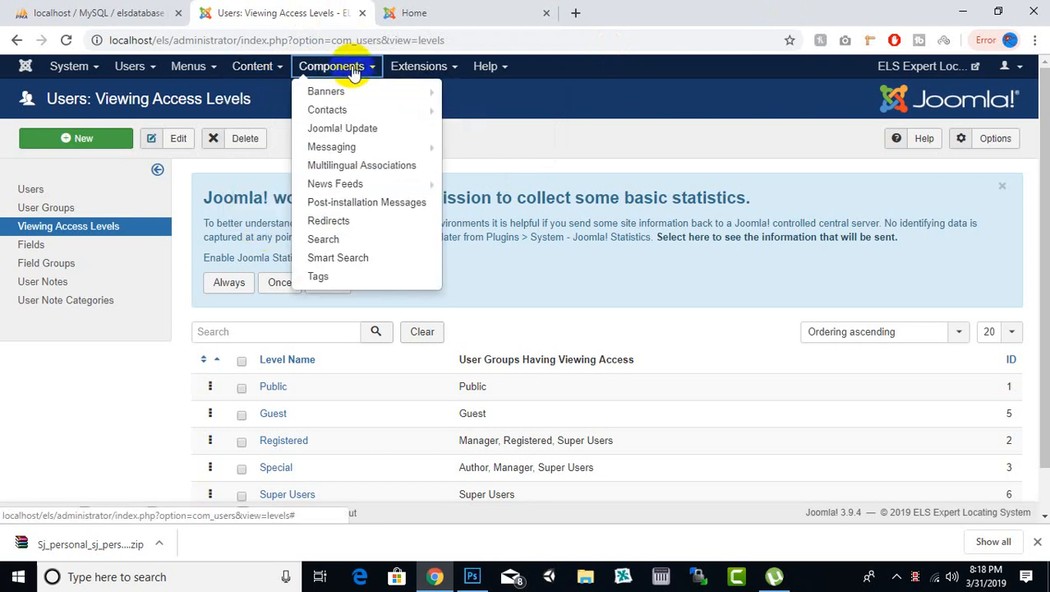
{"action": "mouse_move", "coordinate": [381, 93]}
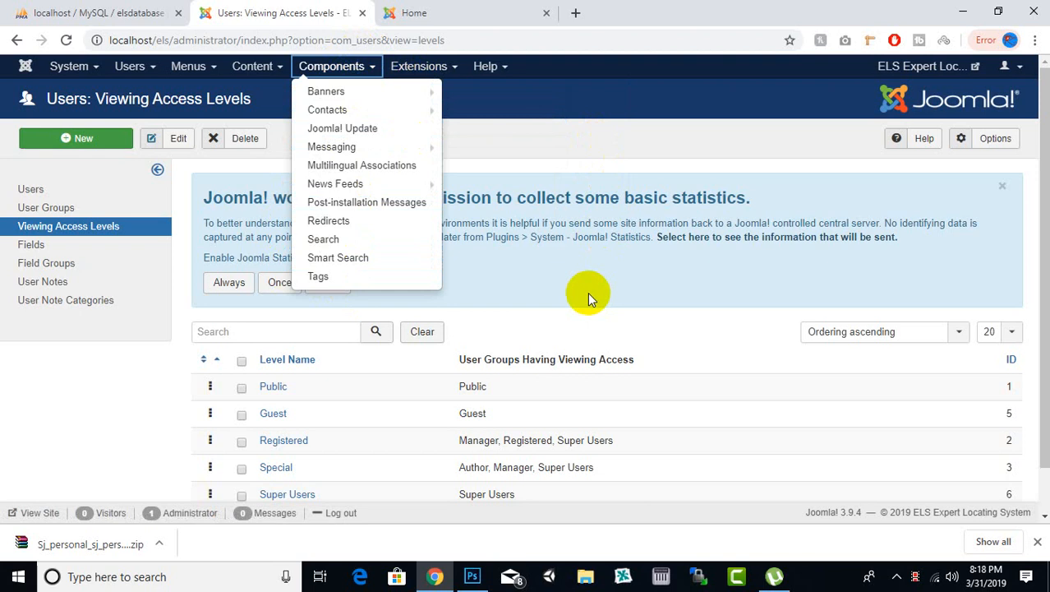
{"action": "mouse_move", "coordinate": [478, 152]}
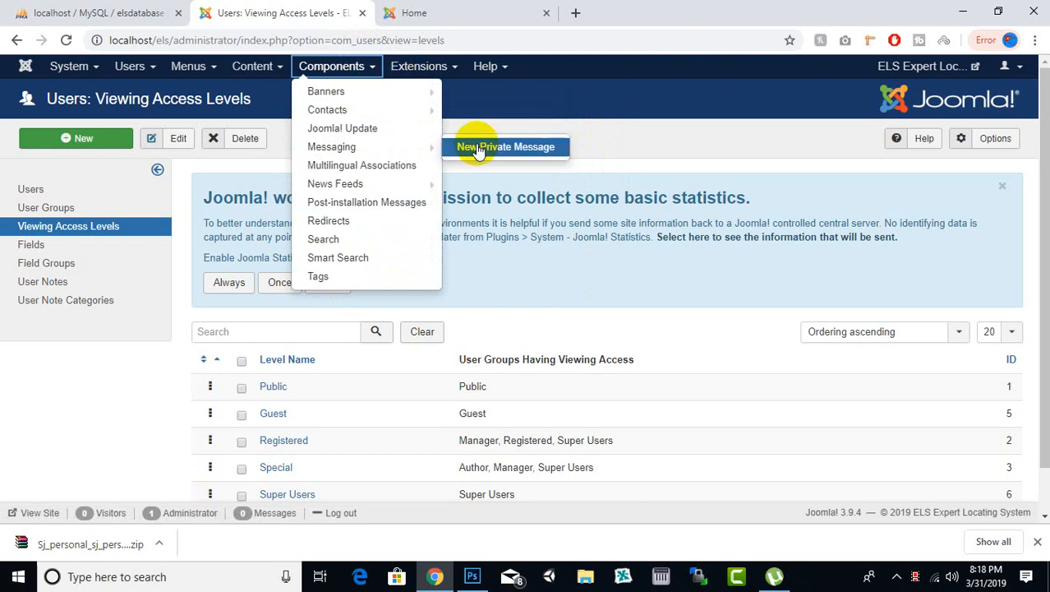
{"action": "left_click", "coordinate": [525, 251]}
Step: Open the extension installation page and review its installation methods and package upload area
{"action": "left_click", "coordinate": [429, 67]}
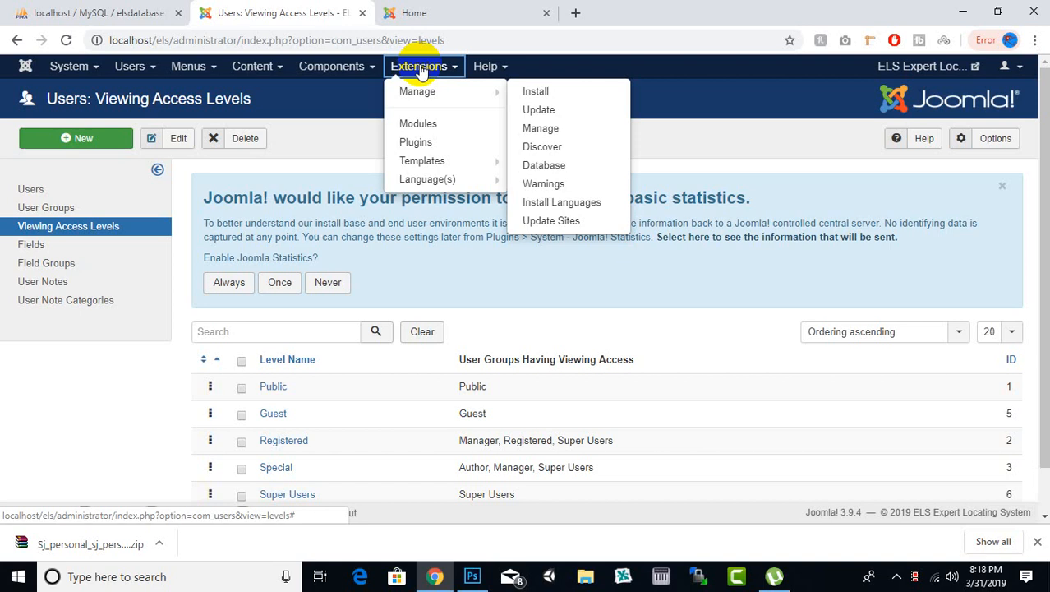
{"action": "left_click", "coordinate": [426, 92]}
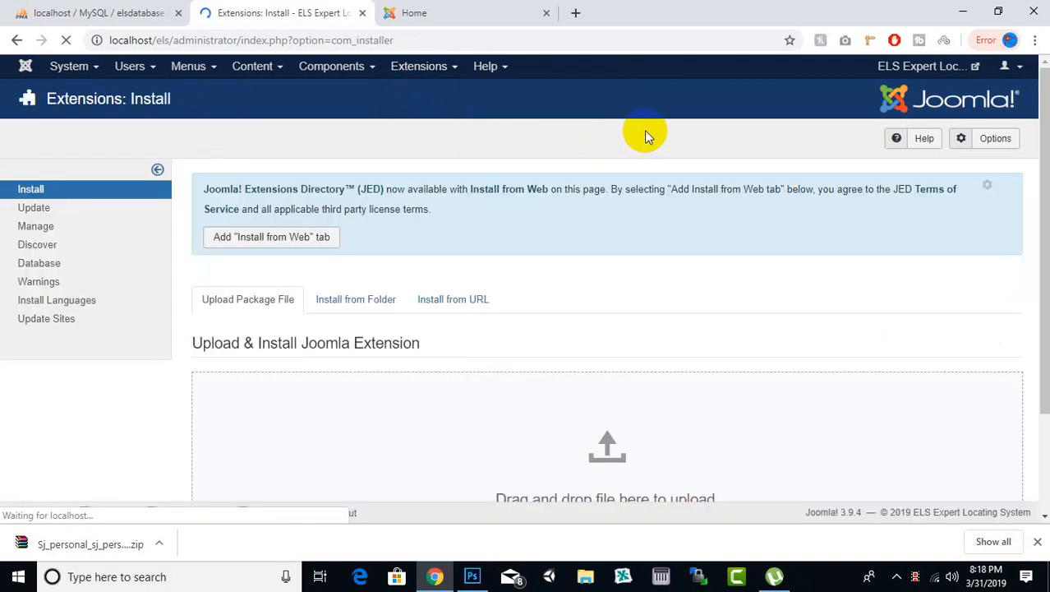
{"action": "scroll", "coordinate": [360, 240], "scroll_direction": "down", "scroll_amount": 1}
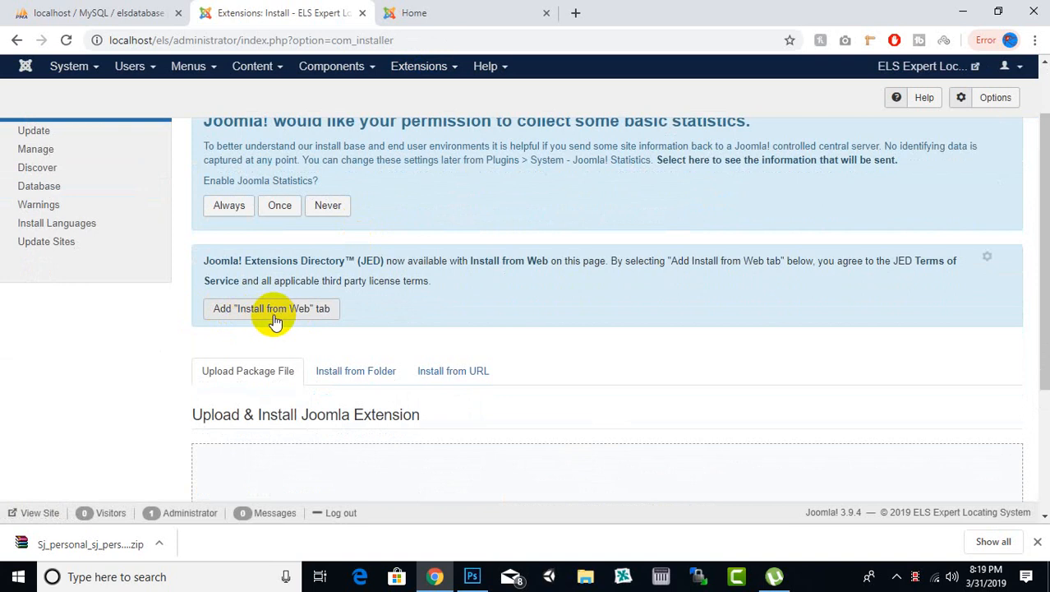
{"action": "scroll", "coordinate": [436, 250], "scroll_direction": "down", "scroll_amount": 3}
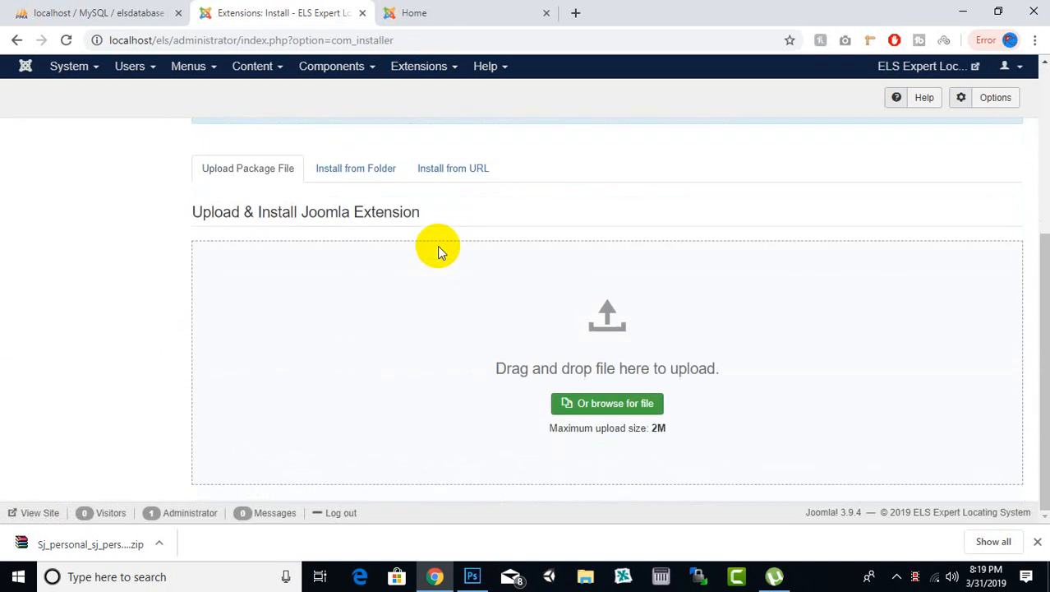
{"action": "scroll", "coordinate": [462, 223], "scroll_direction": "up", "scroll_amount": 4}
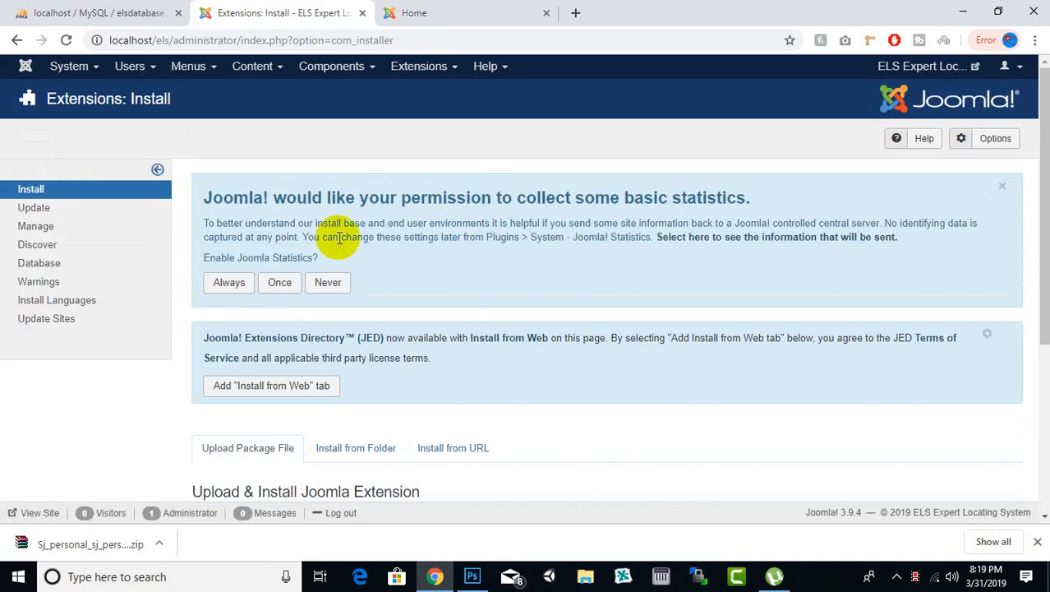
{"action": "scroll", "coordinate": [567, 238], "scroll_direction": "down", "scroll_amount": 1}
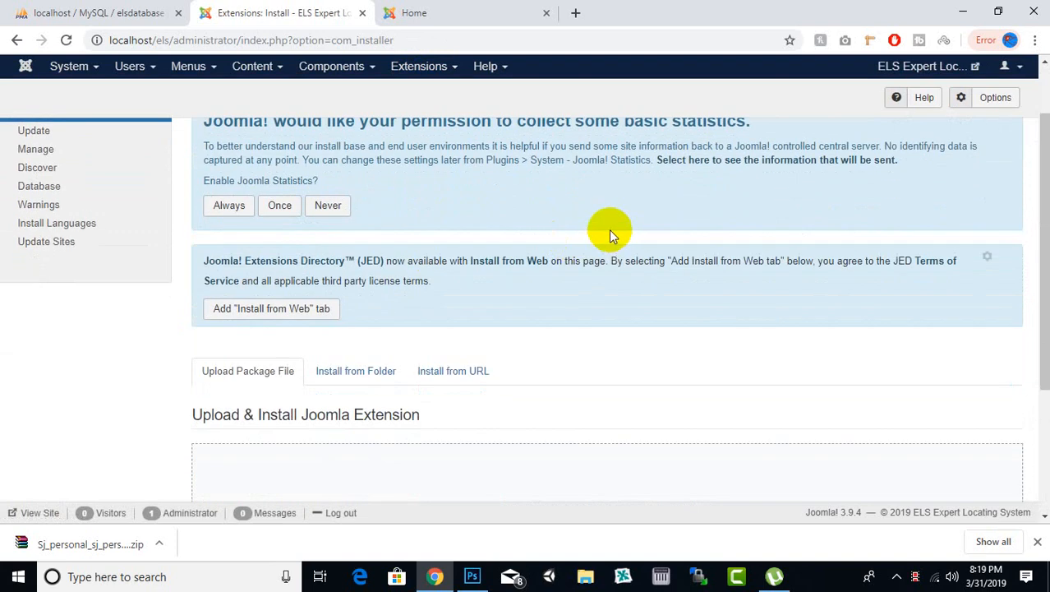
{"action": "scroll", "coordinate": [609, 229], "scroll_direction": "down", "scroll_amount": 2}
{"action": "scroll", "coordinate": [417, 216], "scroll_direction": "up", "scroll_amount": 1}
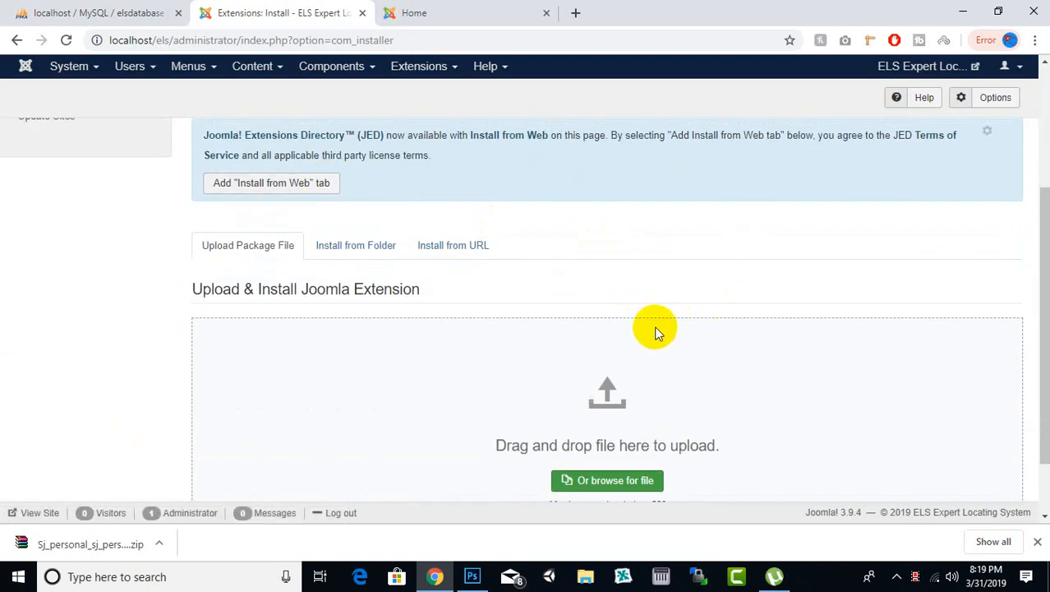
{"action": "scroll", "coordinate": [655, 332], "scroll_direction": "down", "scroll_amount": 1}
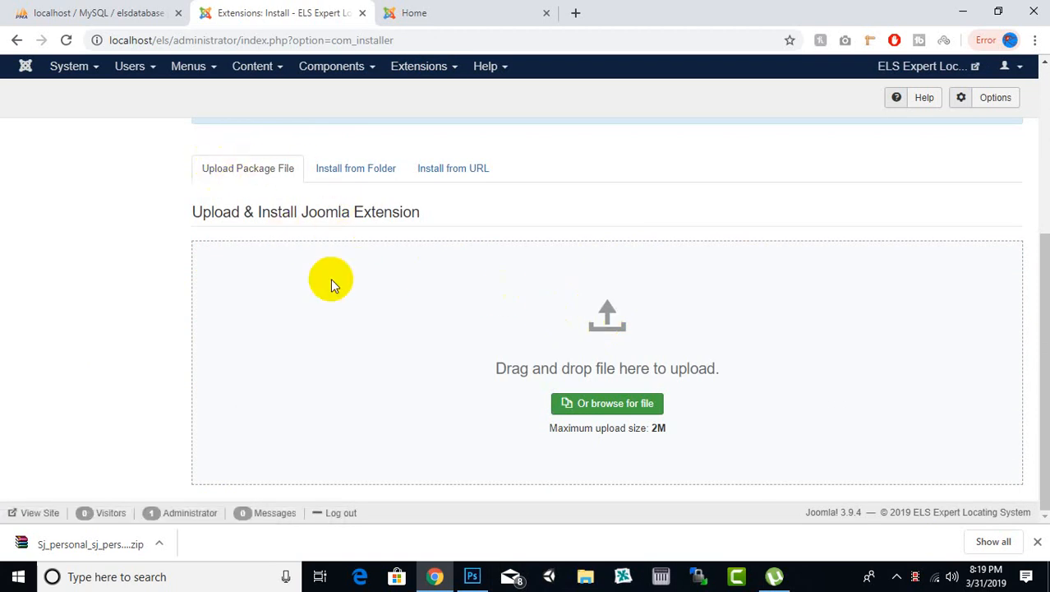
{"action": "left_click", "coordinate": [625, 414]}
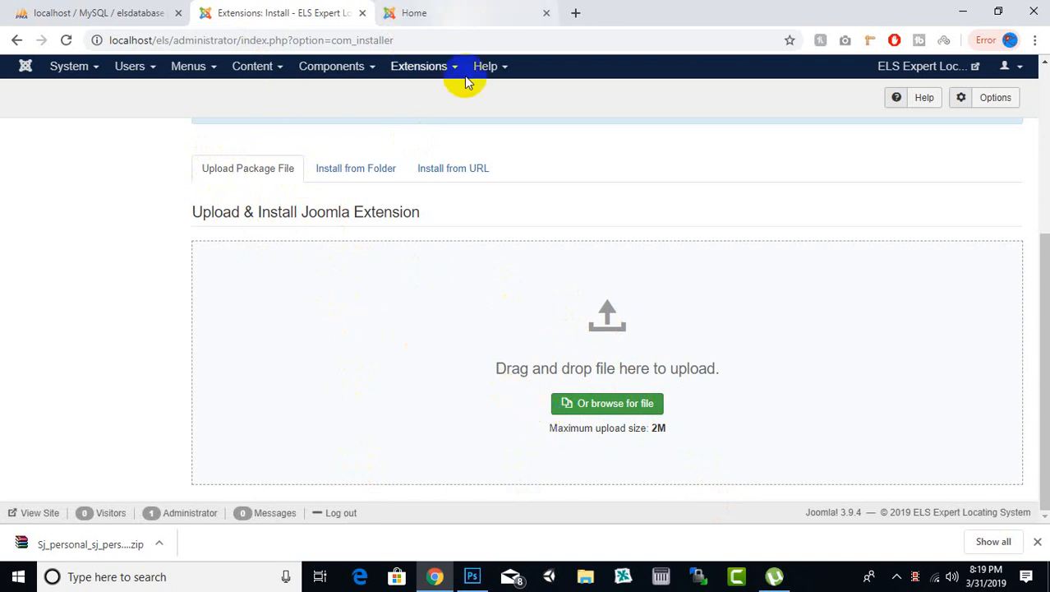
Step: Look at the current template on the public home page, and return to the extension installation page
{"action": "scroll", "coordinate": [591, 312], "scroll_direction": "up", "scroll_amount": 4}
{"action": "left_click", "coordinate": [384, 13]}
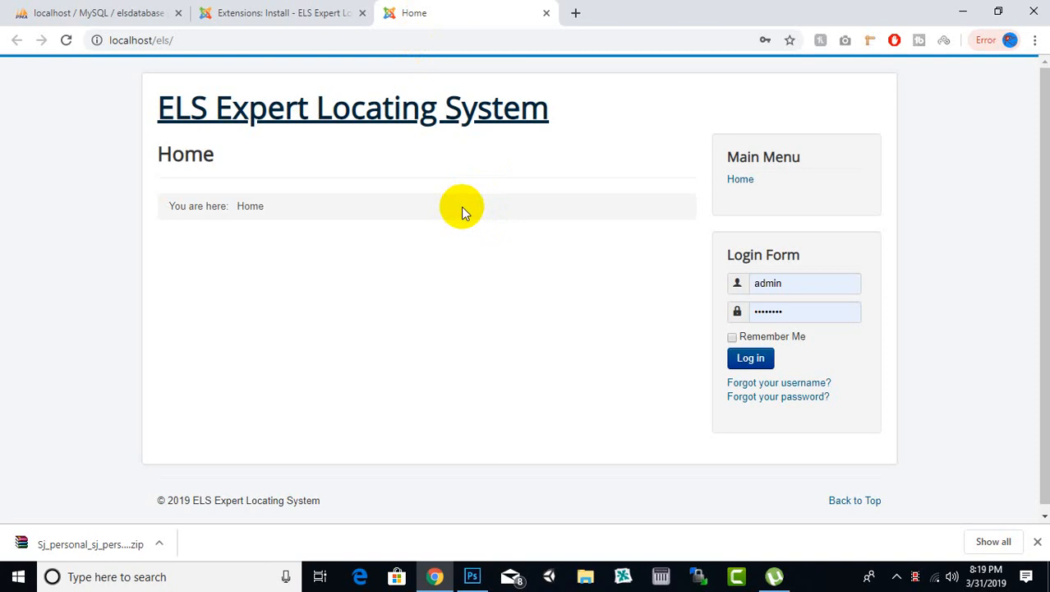
{"action": "left_click", "coordinate": [298, 6]}
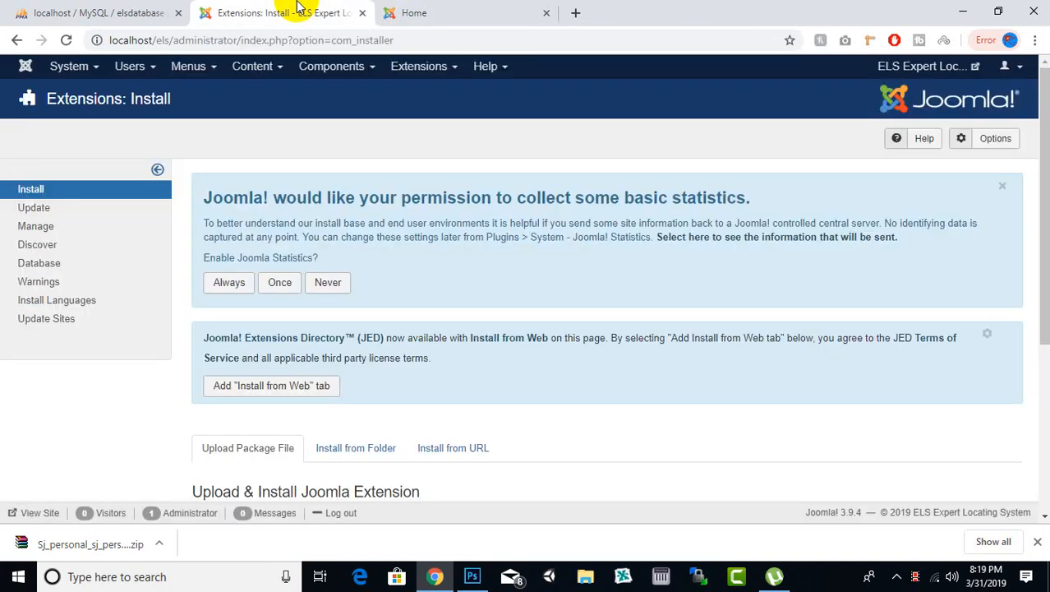
{"action": "left_click", "coordinate": [445, 7]}
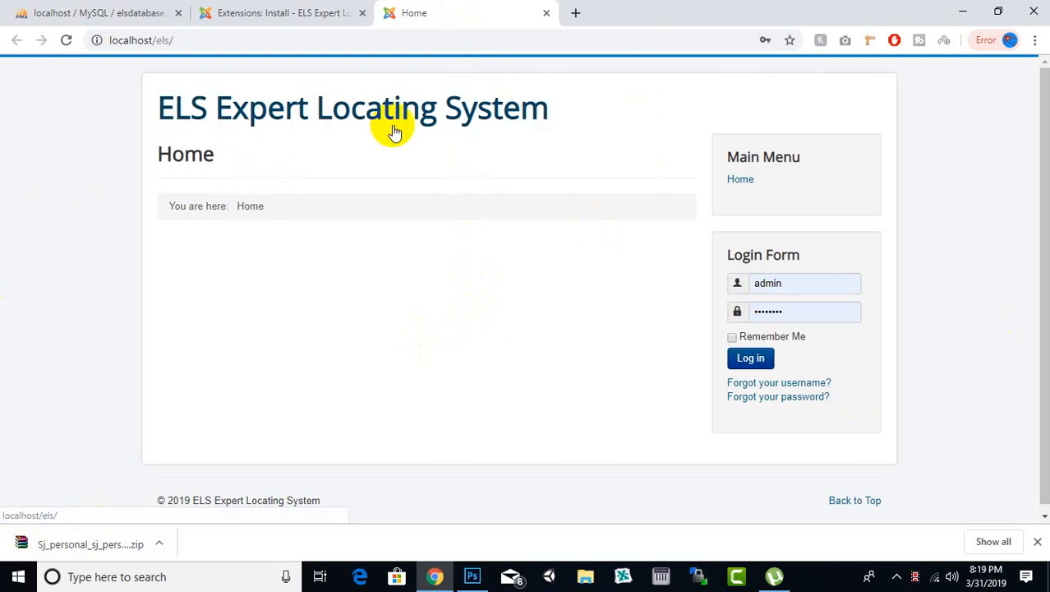
{"action": "left_click", "coordinate": [295, 14]}
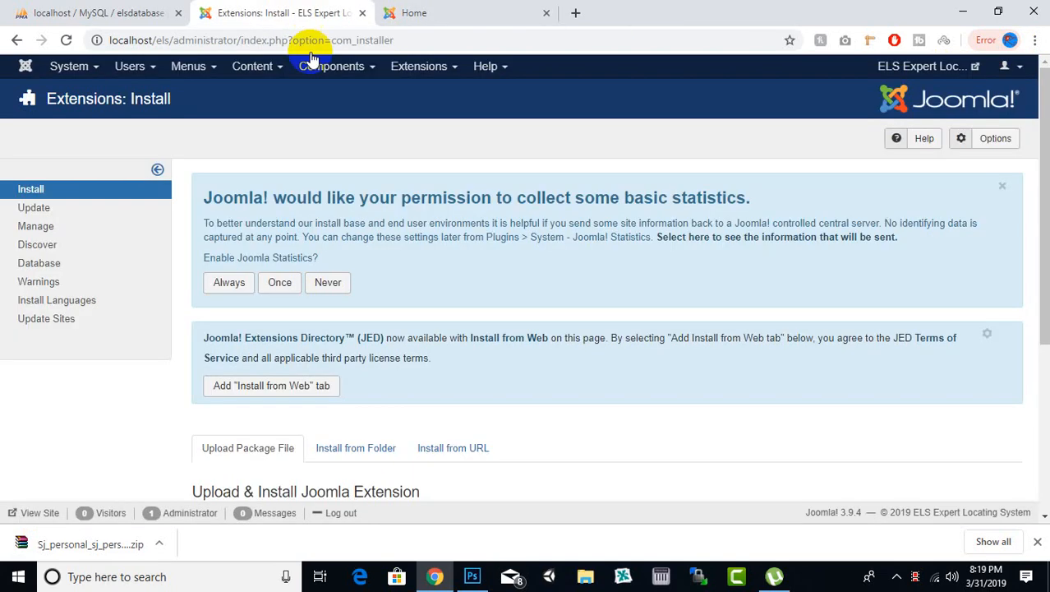
Step: Try to install the downloaded Sj_personal_sj_personal_template_j39_v3.9.zip template by uploading it as a package file
{"action": "scroll", "coordinate": [402, 240], "scroll_direction": "down", "scroll_amount": 3}
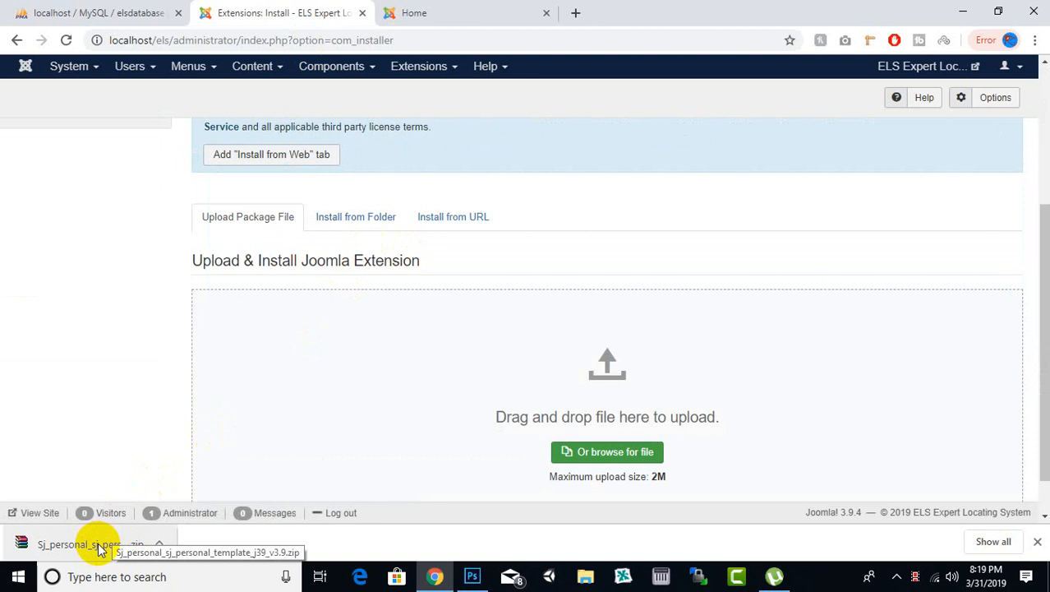
{"action": "scroll", "coordinate": [294, 411], "scroll_direction": "down", "scroll_amount": 1}
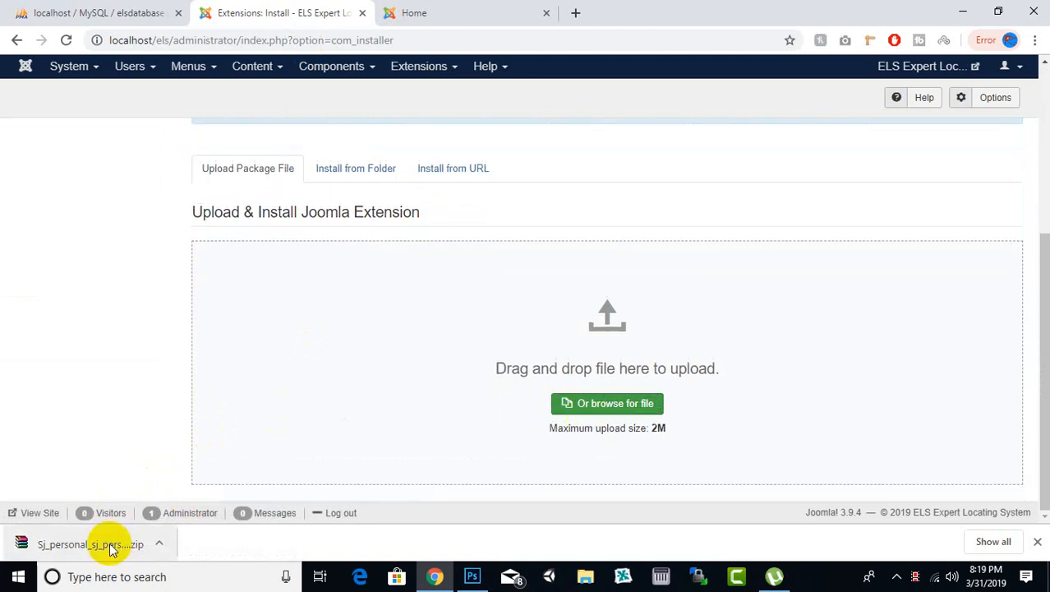
{"action": "left_click_drag", "start_coordinate": [113, 549], "coordinate": [590, 399]}
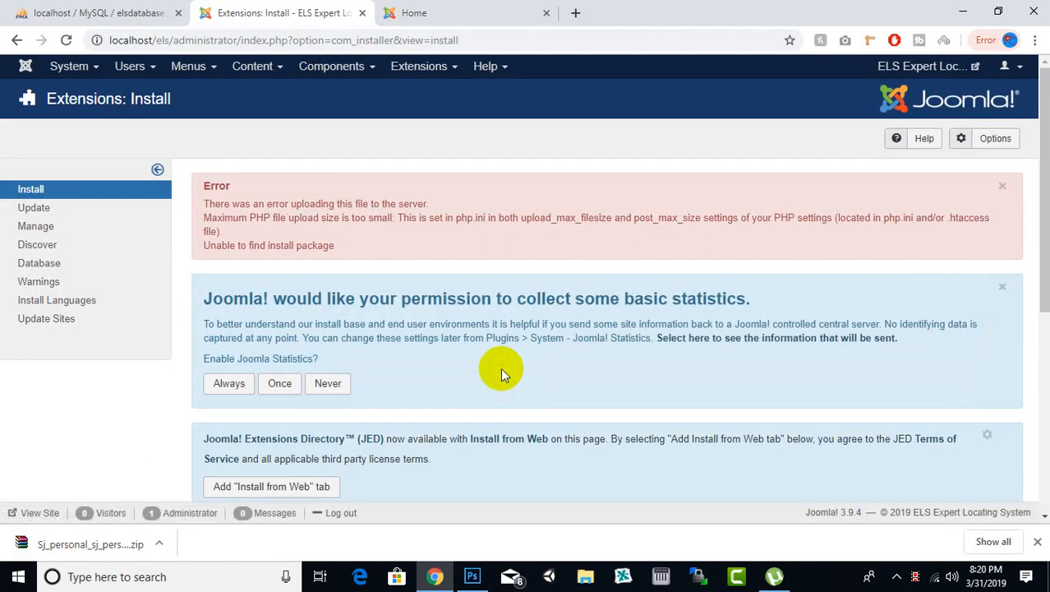
Step: Examine the upload error message for its cause and the PHP settings it names
{"action": "left_click_drag", "start_coordinate": [233, 204], "coordinate": [412, 204]}
{"action": "left_click", "coordinate": [432, 218]}
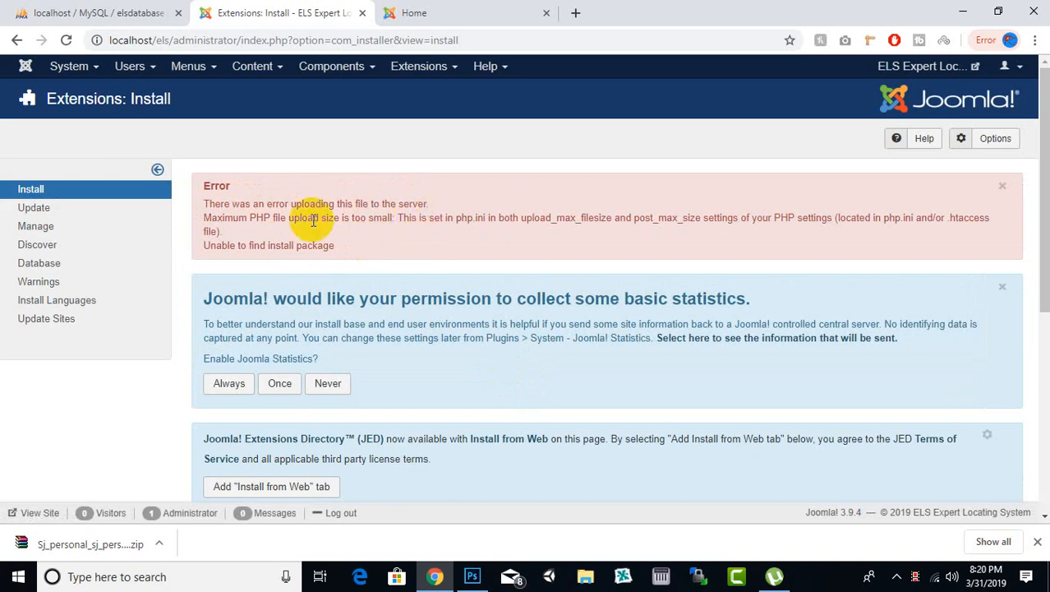
{"action": "left_click_drag", "start_coordinate": [257, 218], "coordinate": [367, 218]}
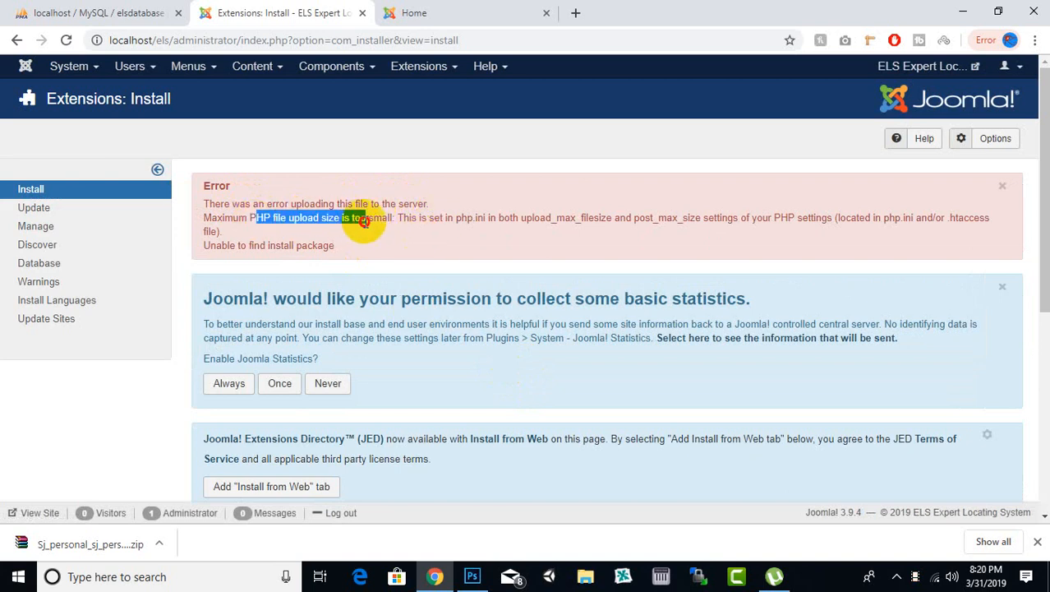
{"action": "left_click", "coordinate": [902, 577]}
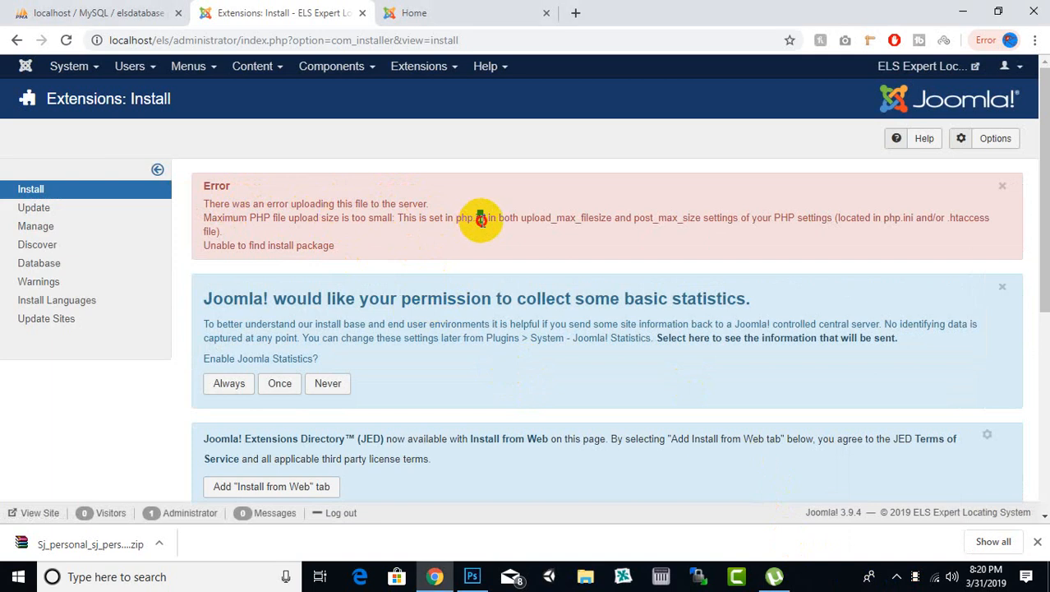
{"action": "left_click_drag", "start_coordinate": [570, 217], "coordinate": [606, 217]}
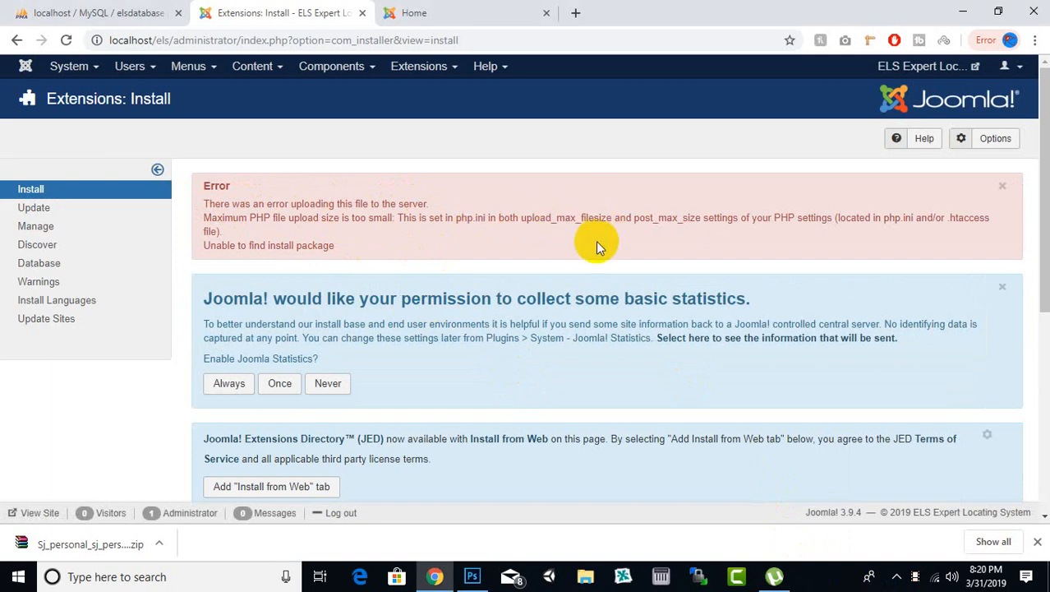
{"action": "left_click_drag", "start_coordinate": [372, 218], "coordinate": [443, 218]}
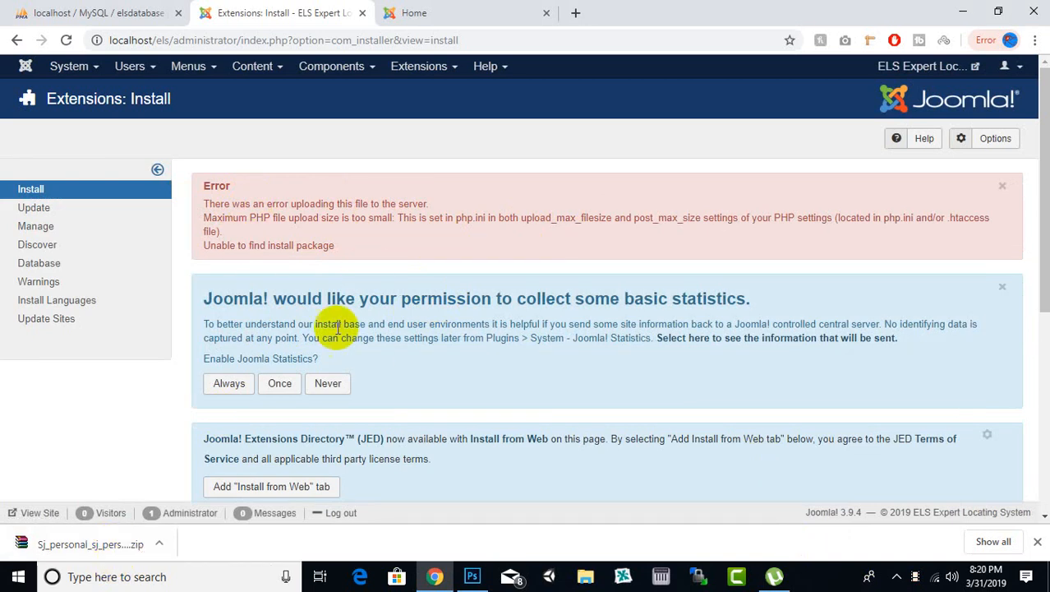
Step: Switch the extension installation method to Install from Folder
{"action": "scroll", "coordinate": [403, 230], "scroll_direction": "down", "scroll_amount": 3}
{"action": "scroll", "coordinate": [446, 237], "scroll_direction": "down", "scroll_amount": 1}
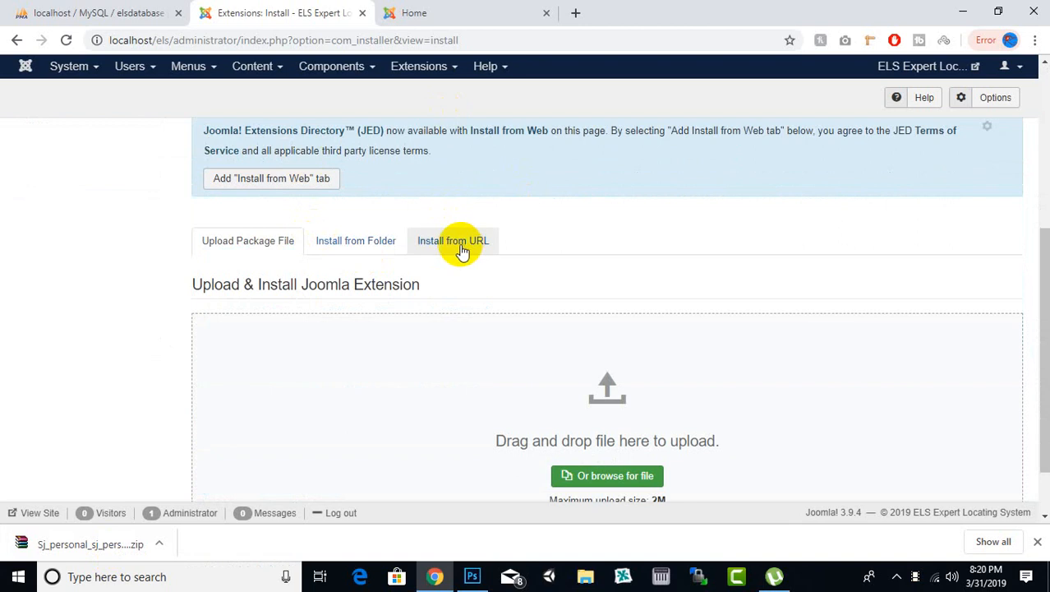
{"action": "left_click", "coordinate": [364, 245]}
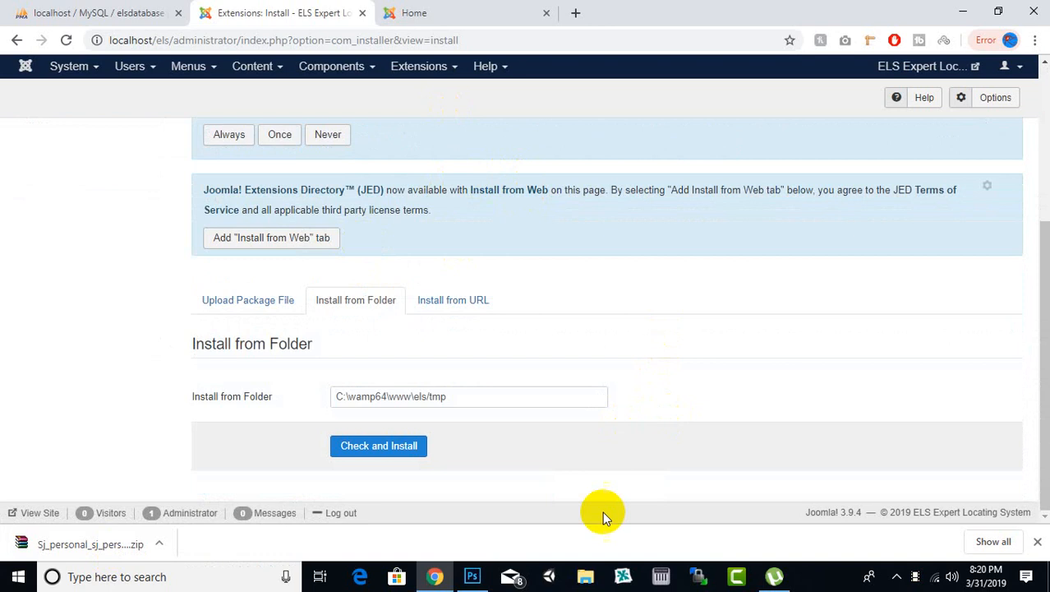
Step: Switch to File Explorer and open the site's temporary folder C:\wamp64\www\els\tmp
{"action": "left_click", "coordinate": [585, 574]}
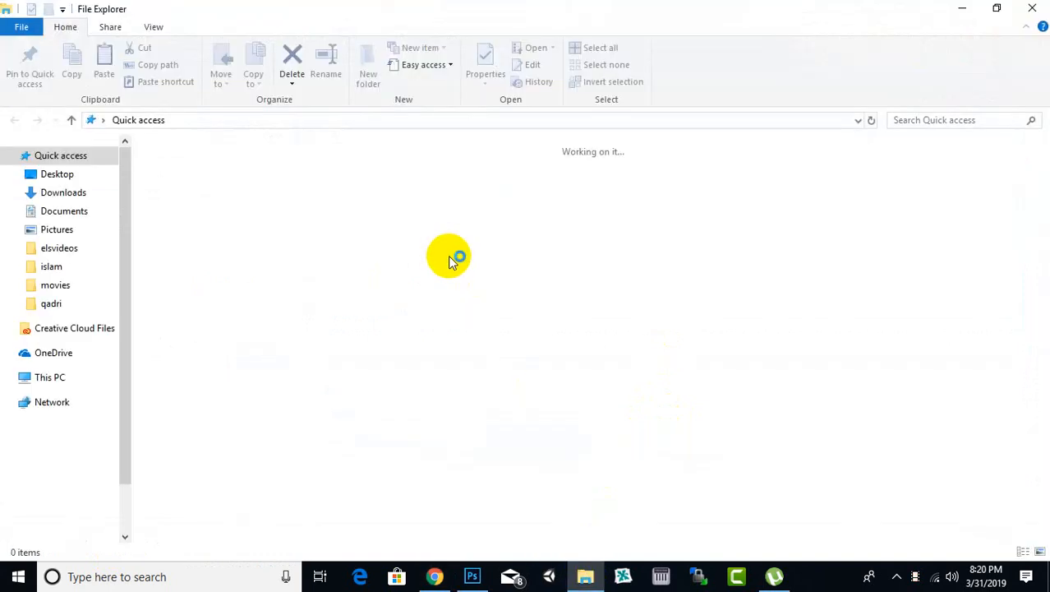
{"action": "scroll", "coordinate": [89, 493], "scroll_direction": "down", "scroll_amount": 1}
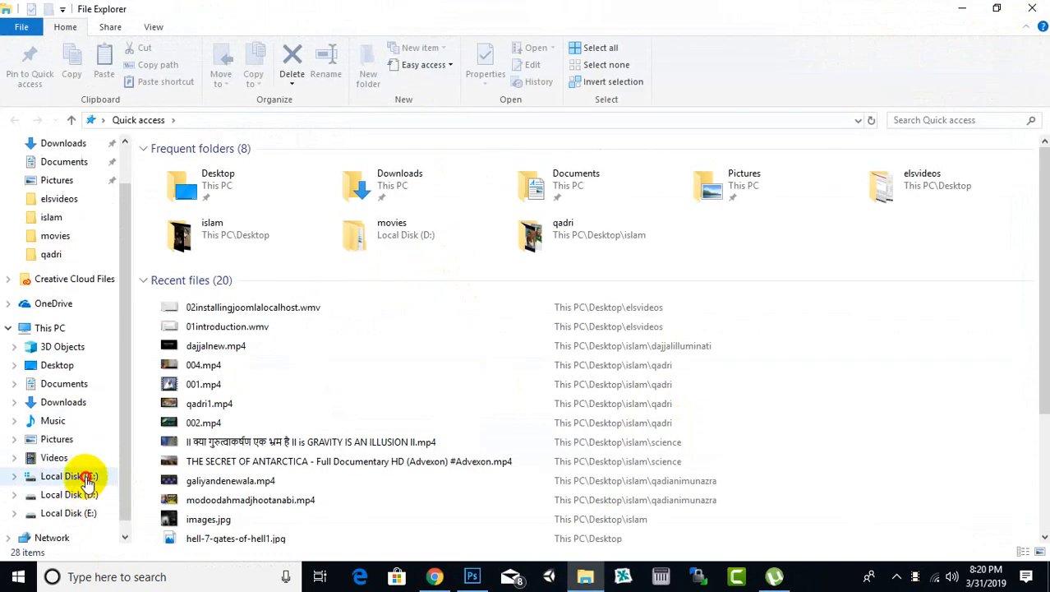
{"action": "left_click", "coordinate": [86, 477]}
{"action": "left_click", "coordinate": [200, 345]}
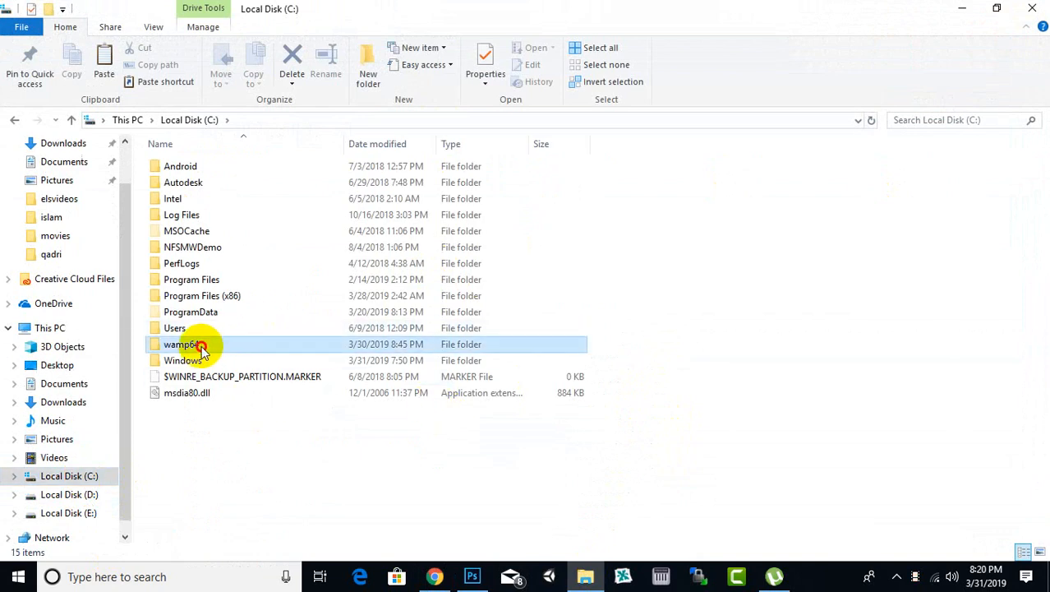
{"action": "double_click", "coordinate": [200, 345]}
{"action": "double_click", "coordinate": [194, 297]}
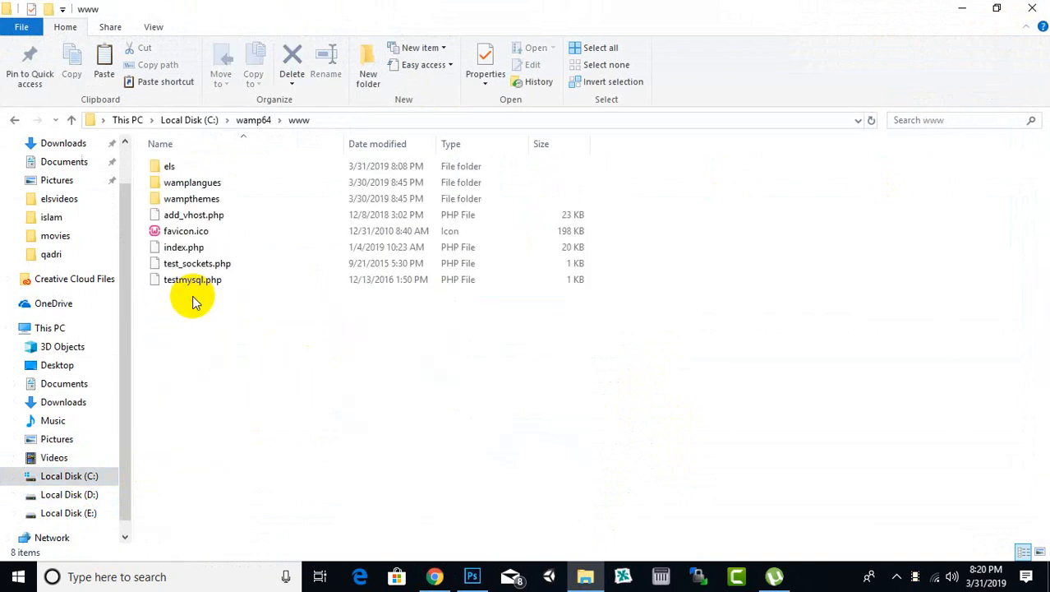
{"action": "double_click", "coordinate": [180, 169]}
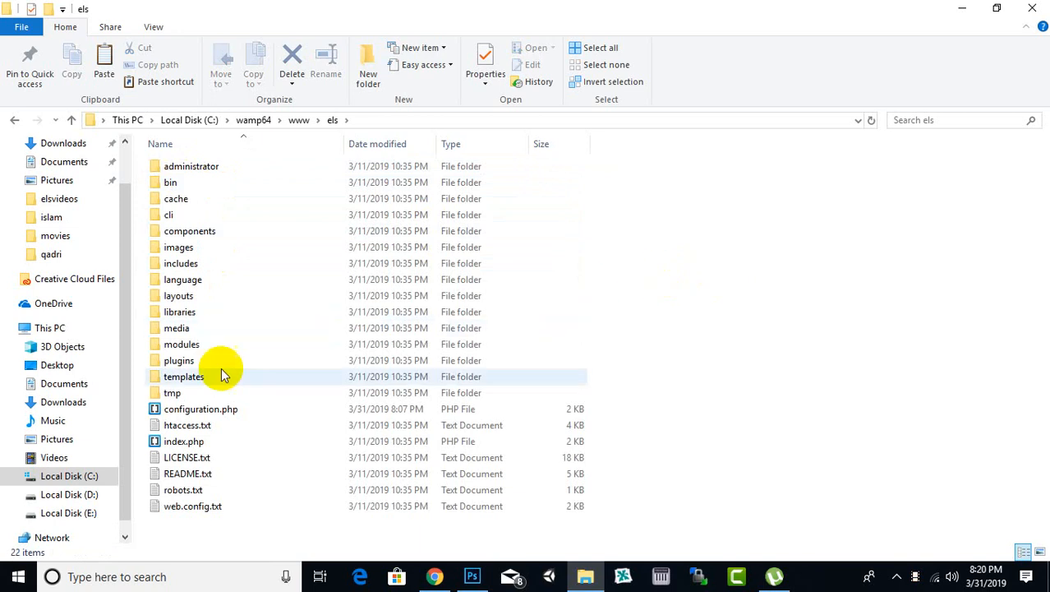
{"action": "double_click", "coordinate": [169, 393]}
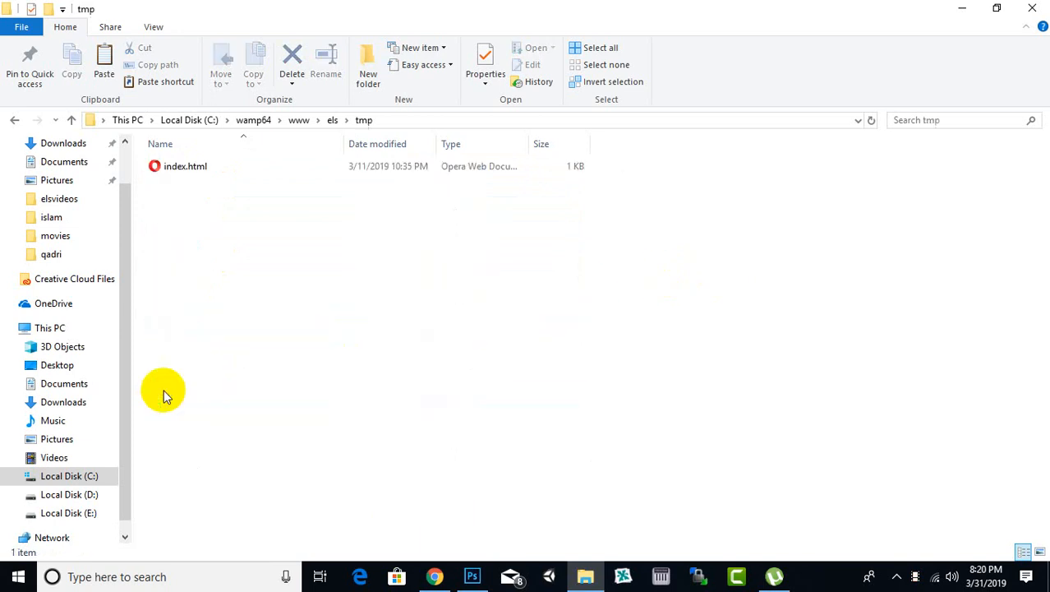
{"action": "right_click", "coordinate": [453, 263]}
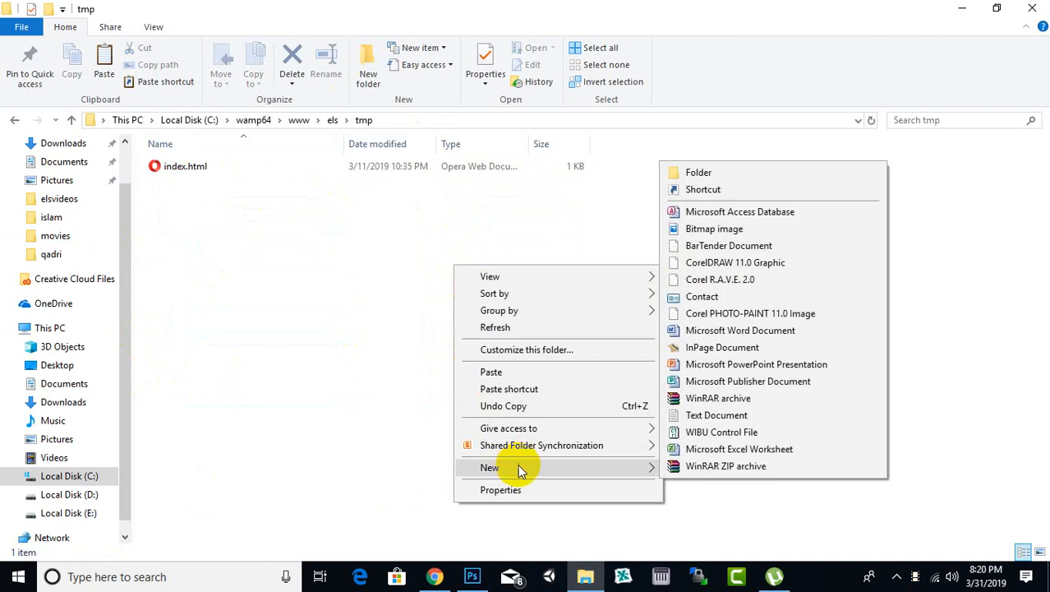
{"action": "mouse_move", "coordinate": [643, 470]}
{"action": "left_click", "coordinate": [242, 415]}
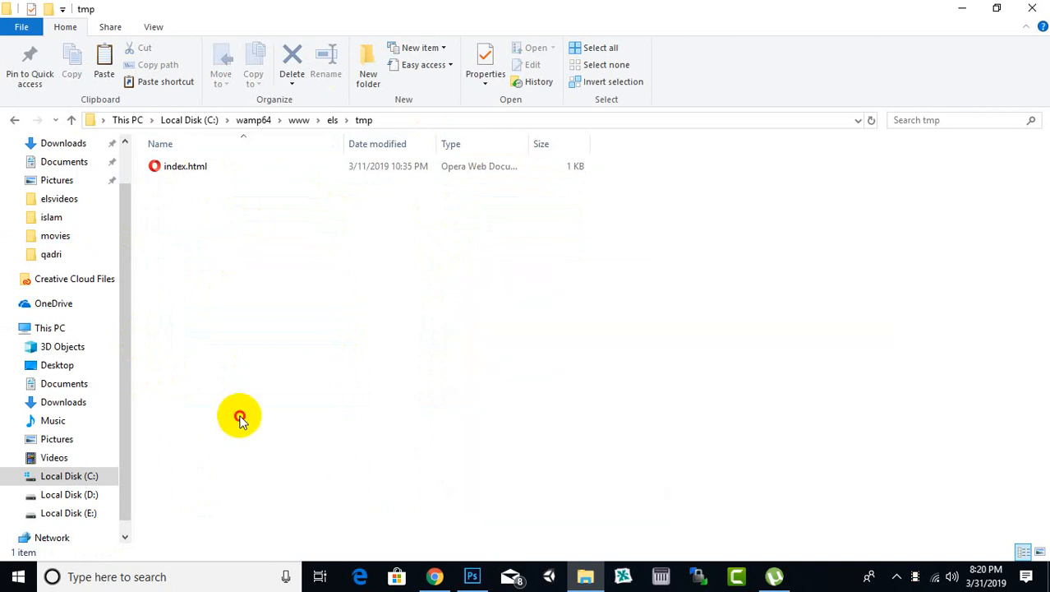
Step: Copy the downloaded Sj_personal_sj_personal_template_j39_v3.9.zip file from the browser into the tmp folder
{"action": "left_click", "coordinate": [435, 576]}
{"action": "left_click_drag", "start_coordinate": [151, 557], "coordinate": [528, 377]}
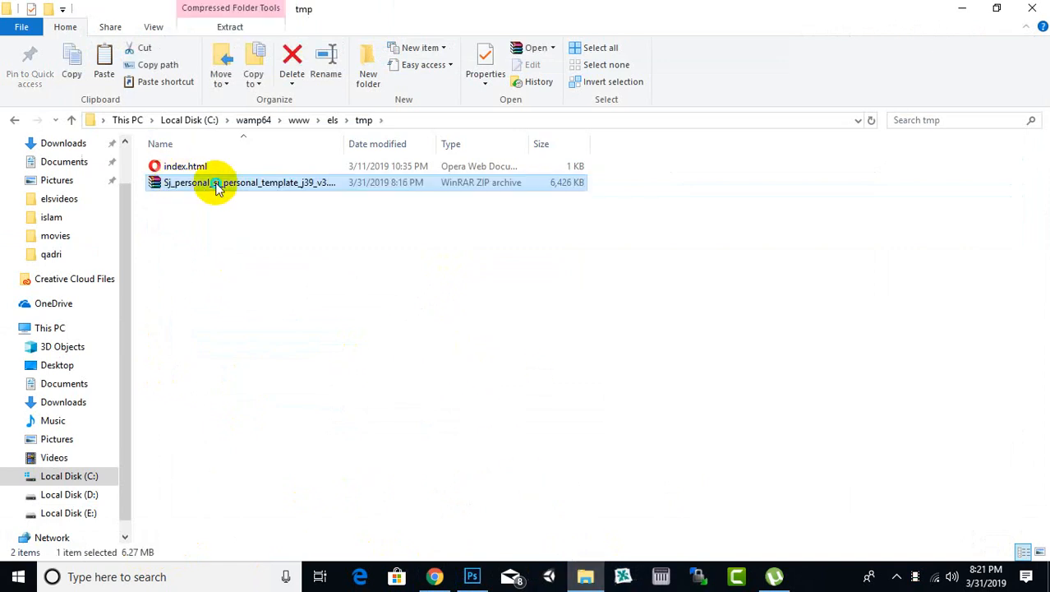
Step: Extract the Sj_personal template zip in the tmp folder into a subfolder named after the archive
{"action": "right_click", "coordinate": [213, 182]}
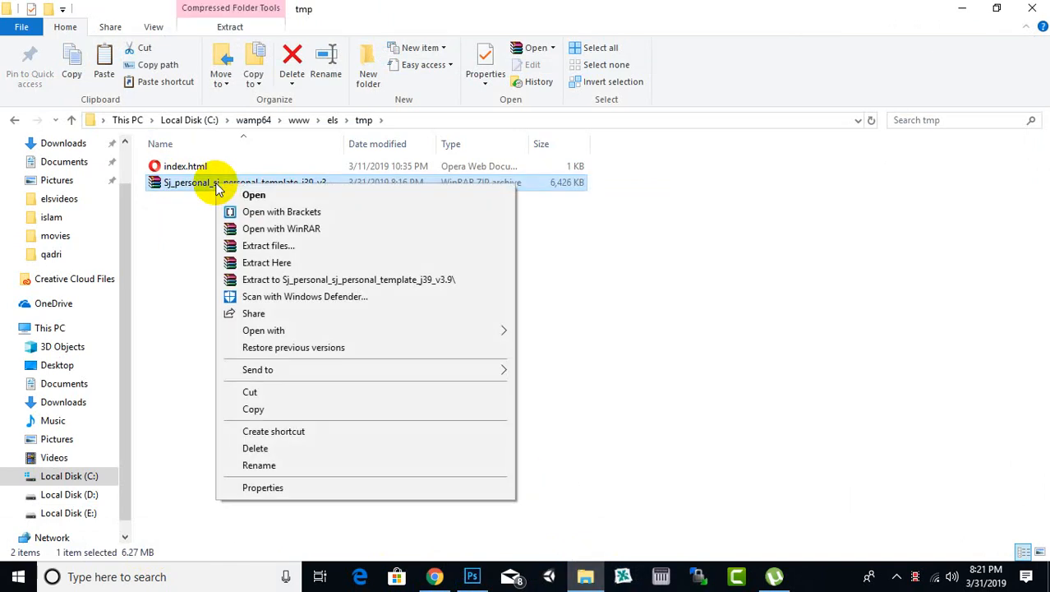
{"action": "left_click", "coordinate": [289, 281]}
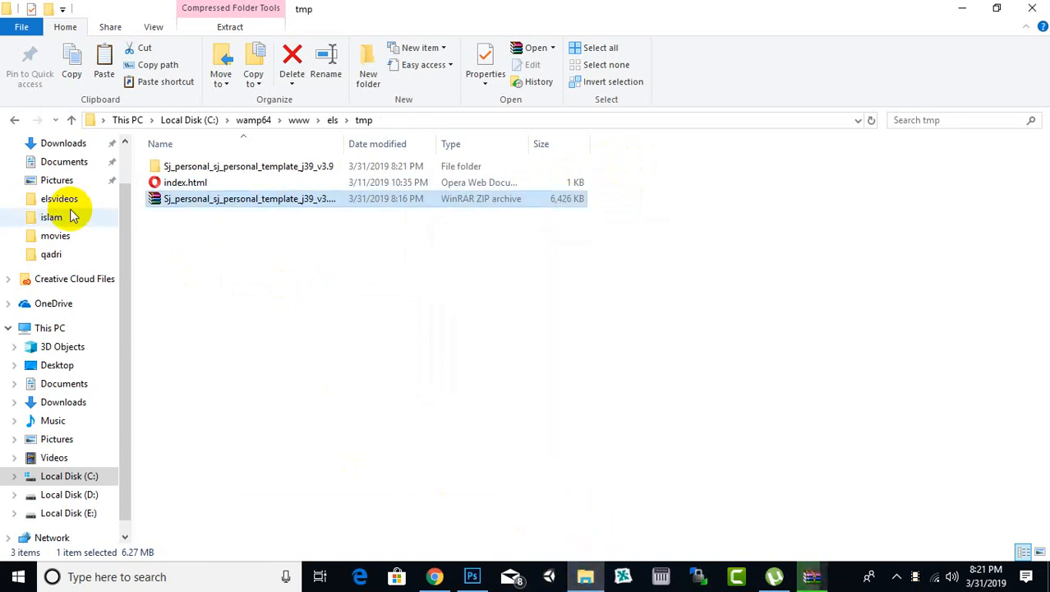
Step: Copy pkg_fabrik_3.9.zip and plg_fabrik_search_3.9.zip from the Desktop into the site's tmp folder
{"action": "left_click", "coordinate": [57, 364]}
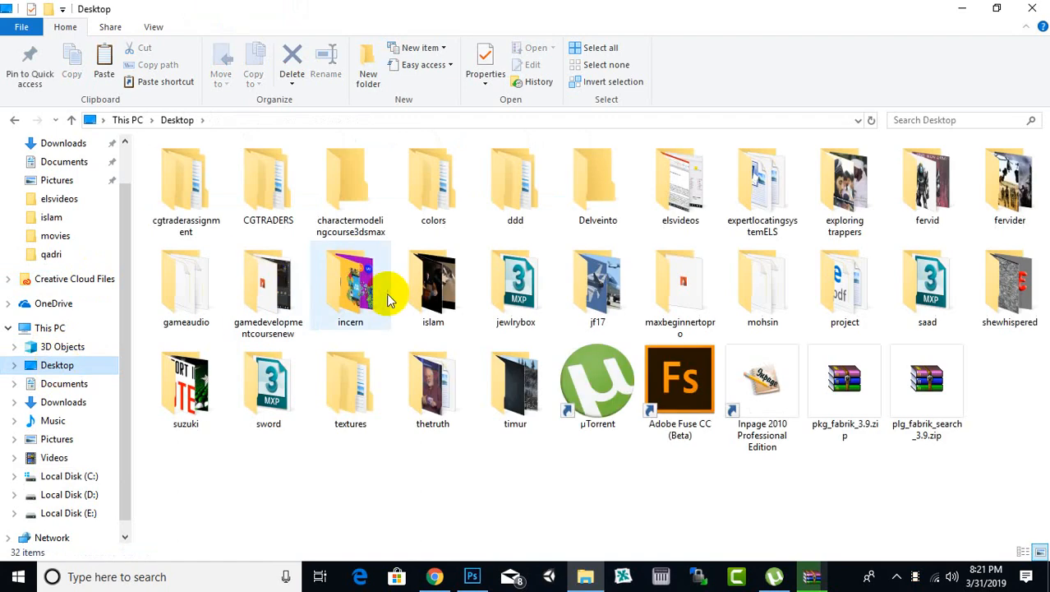
{"action": "left_click", "coordinate": [832, 434]}
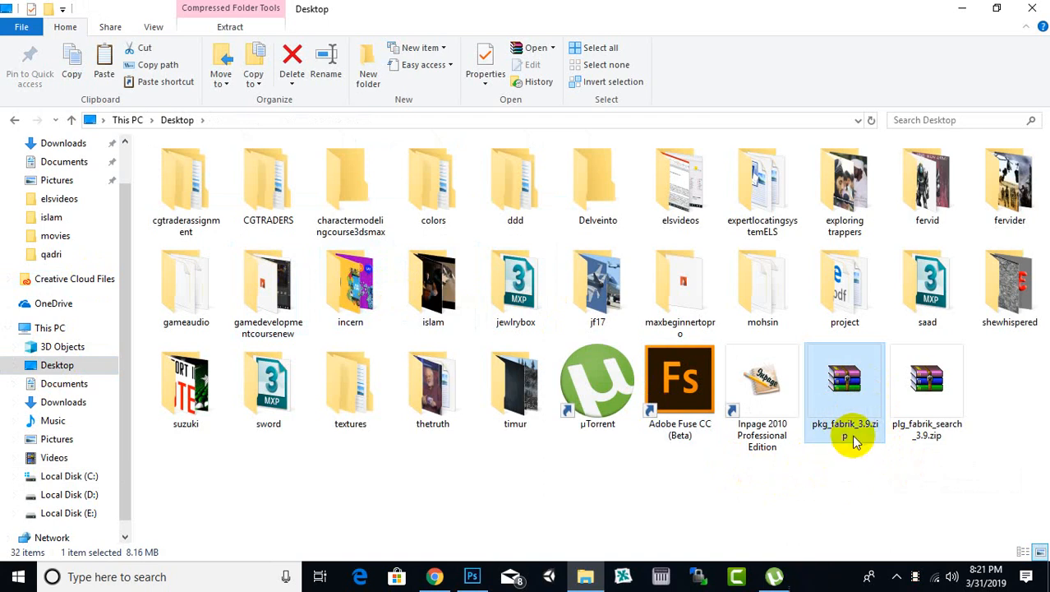
{"action": "left_click", "coordinate": [914, 447], "text": "ctrl"}
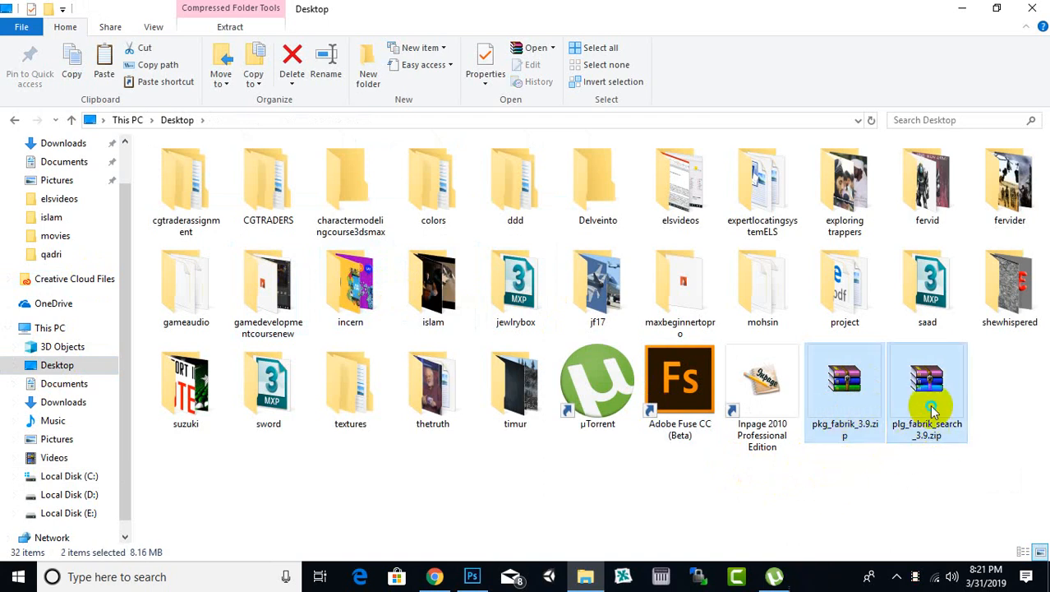
{"action": "right_click", "coordinate": [927, 417]}
{"action": "left_click", "coordinate": [846, 313]}
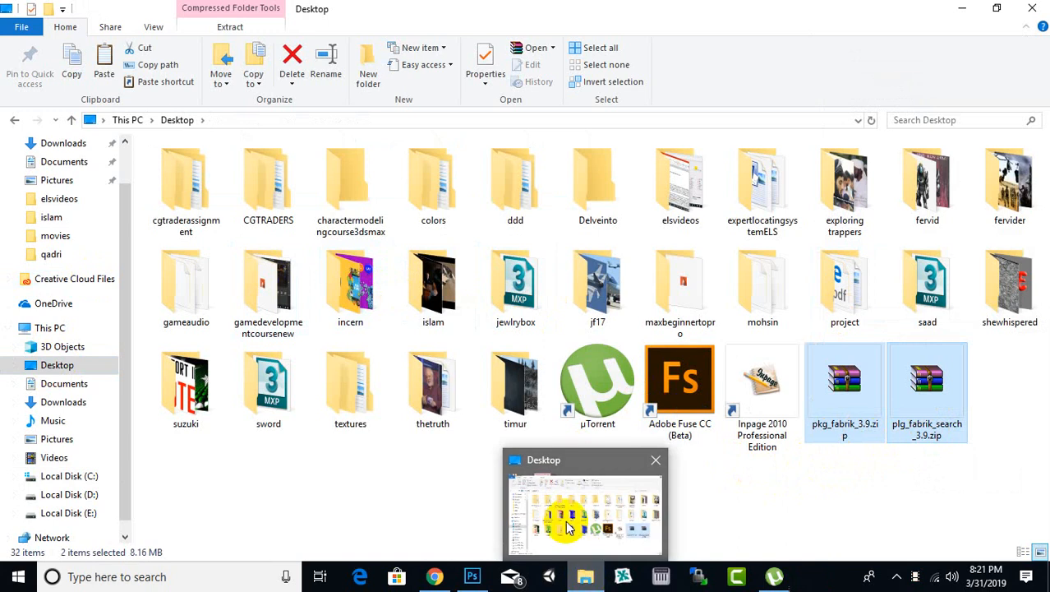
{"action": "left_click", "coordinate": [12, 121]}
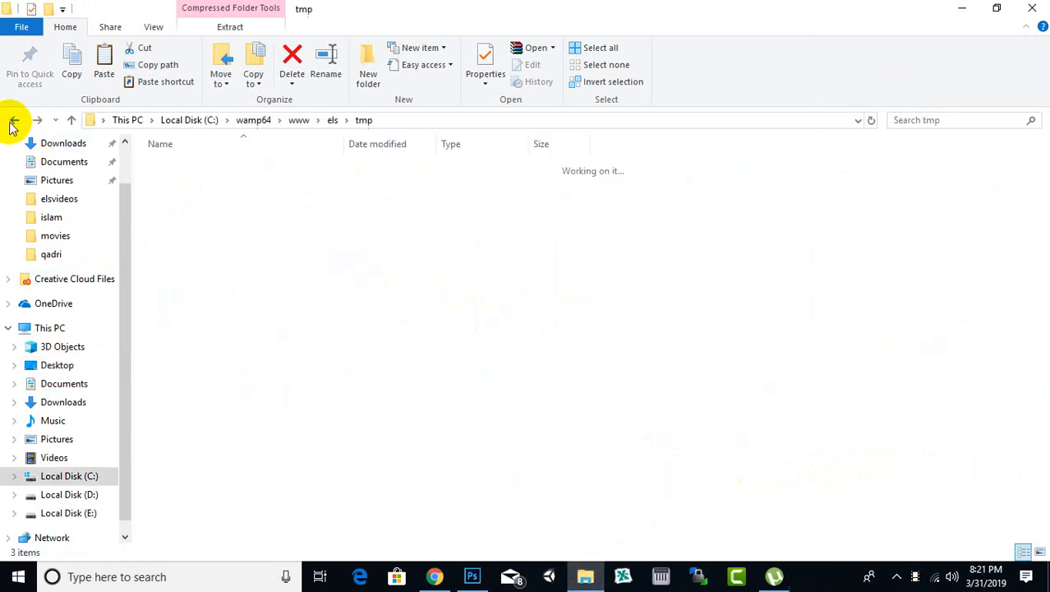
{"action": "left_click", "coordinate": [368, 323]}
{"action": "right_click", "coordinate": [354, 318]}
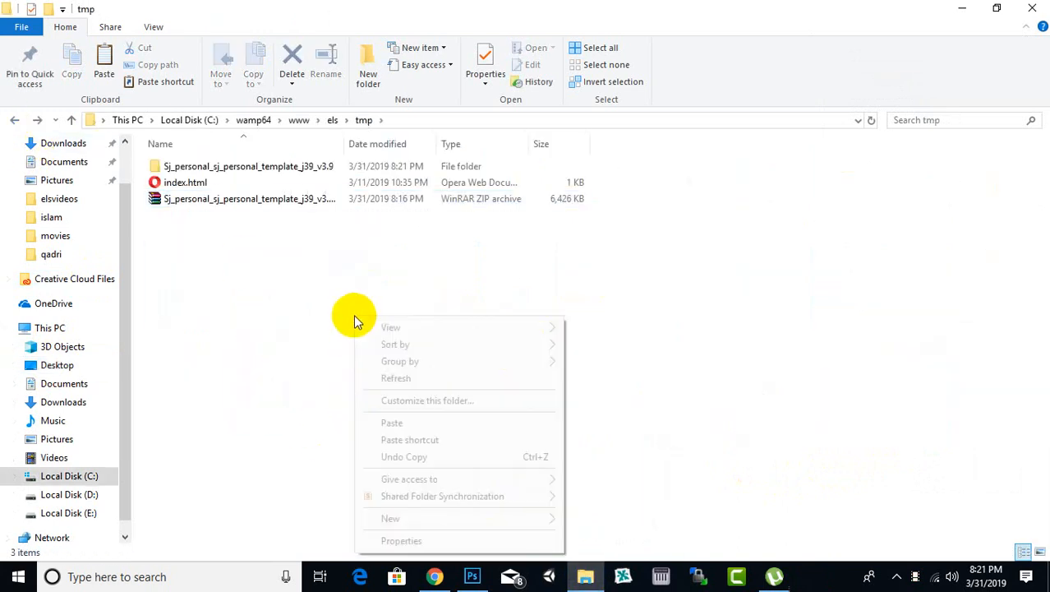
{"action": "left_click", "coordinate": [389, 421]}
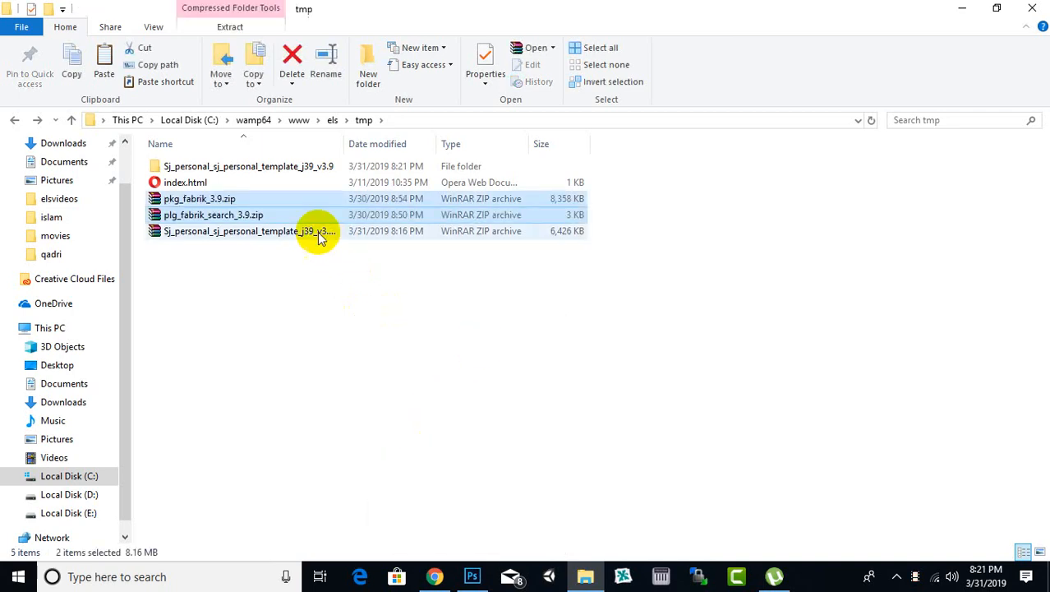
Step: Extract pkg_fabrik_3.9.zip in the tmp folder into its own pkg_fabrik_3.9 subfolder
{"action": "left_click", "coordinate": [250, 241]}
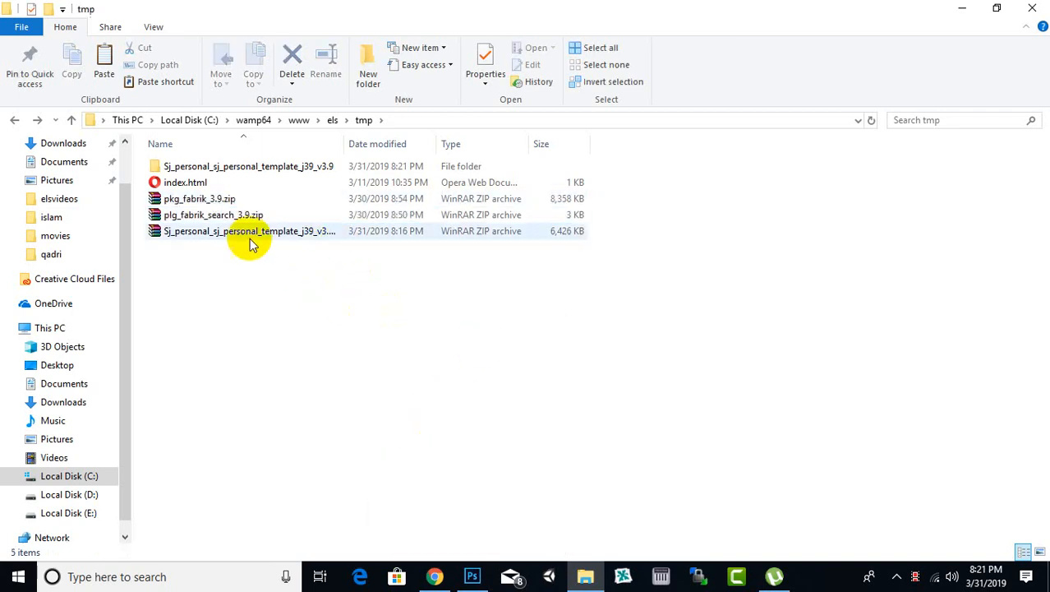
{"action": "left_click", "coordinate": [221, 200]}
{"action": "right_click", "coordinate": [219, 204]}
{"action": "left_click", "coordinate": [273, 297]}
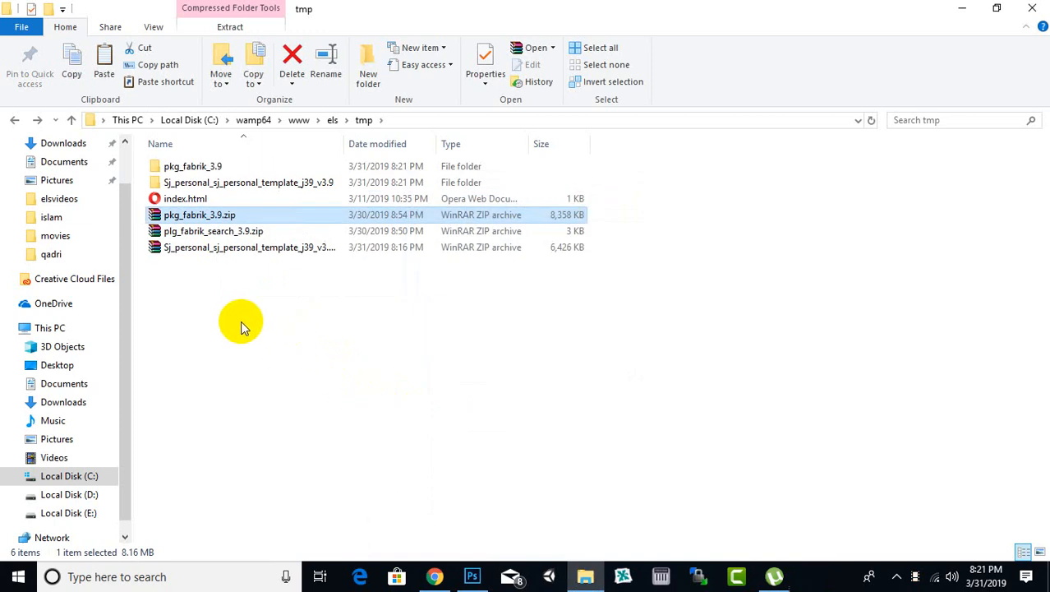
{"action": "left_click", "coordinate": [222, 282]}
Step: Delete the plg_fabrik_search_3.9, pkg_fabrik_3.9 and Sj_personal template zip archives from the tmp folder
{"action": "left_click", "coordinate": [211, 231]}
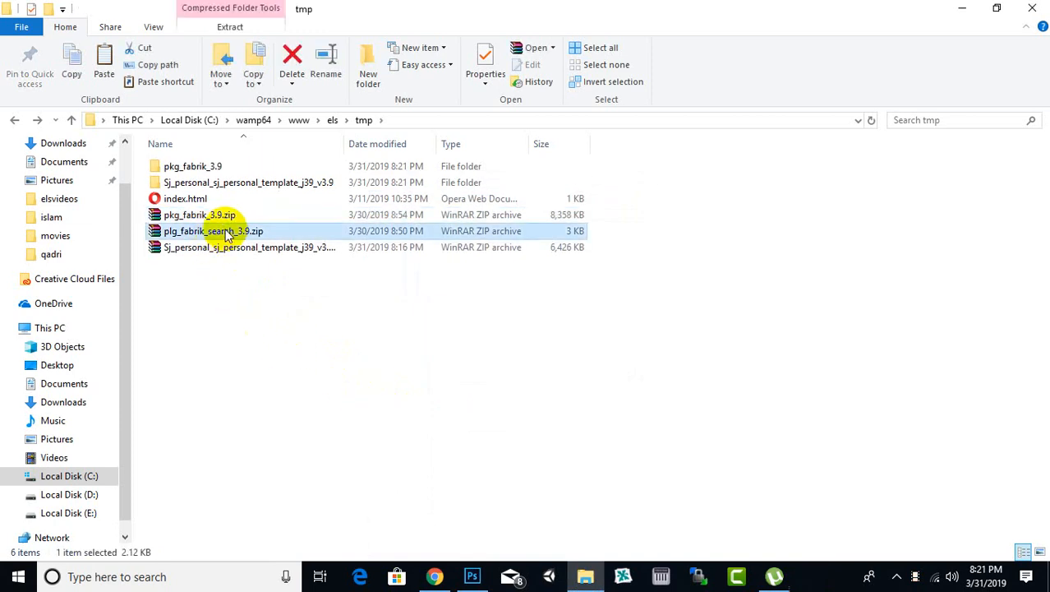
{"action": "right_click", "coordinate": [227, 234]}
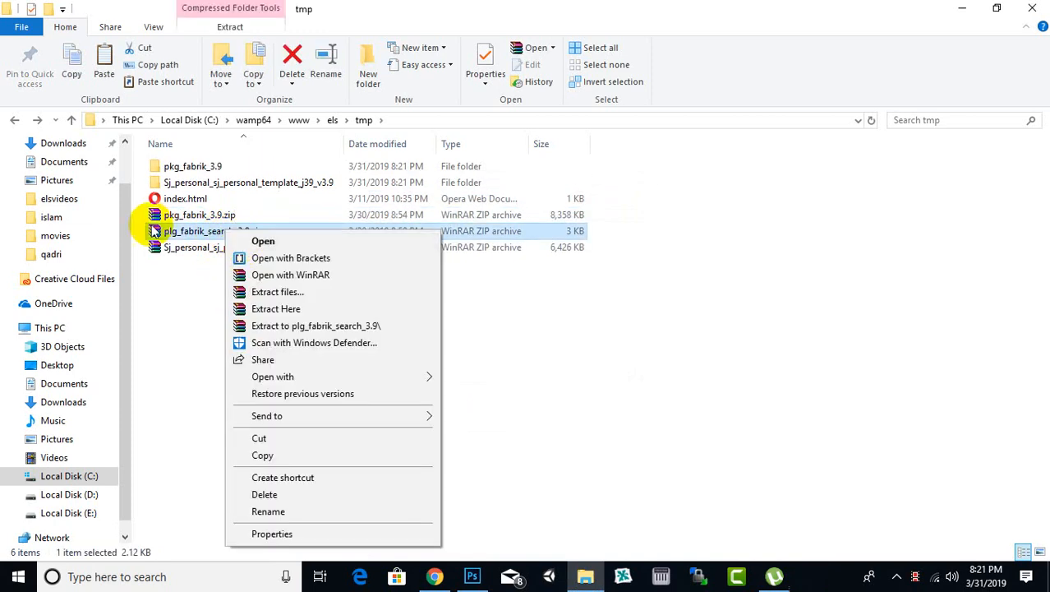
{"action": "left_click", "coordinate": [264, 496]}
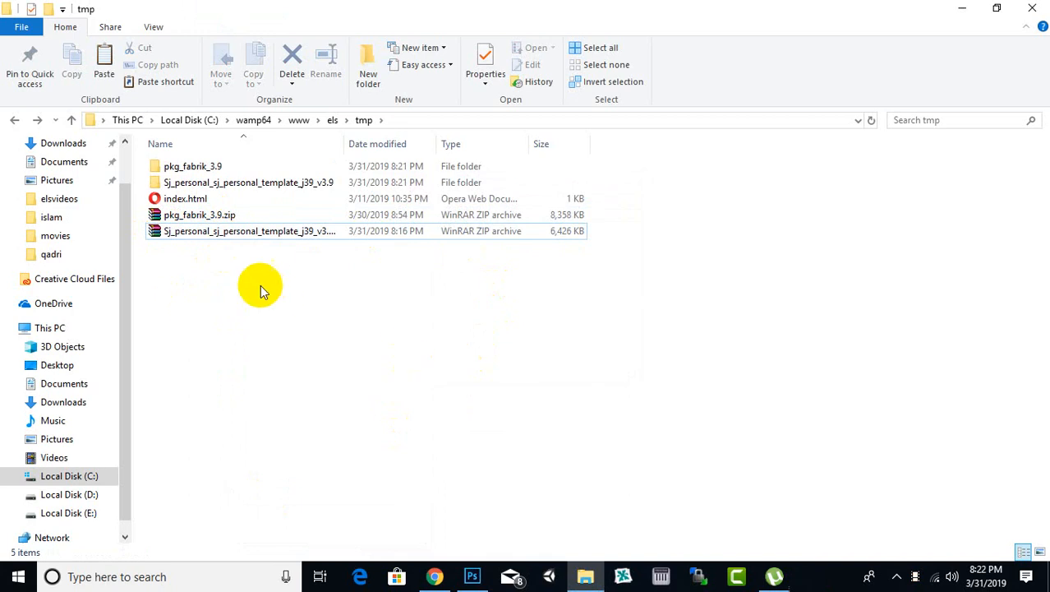
{"action": "left_click_drag", "start_coordinate": [256, 282], "coordinate": [169, 211]}
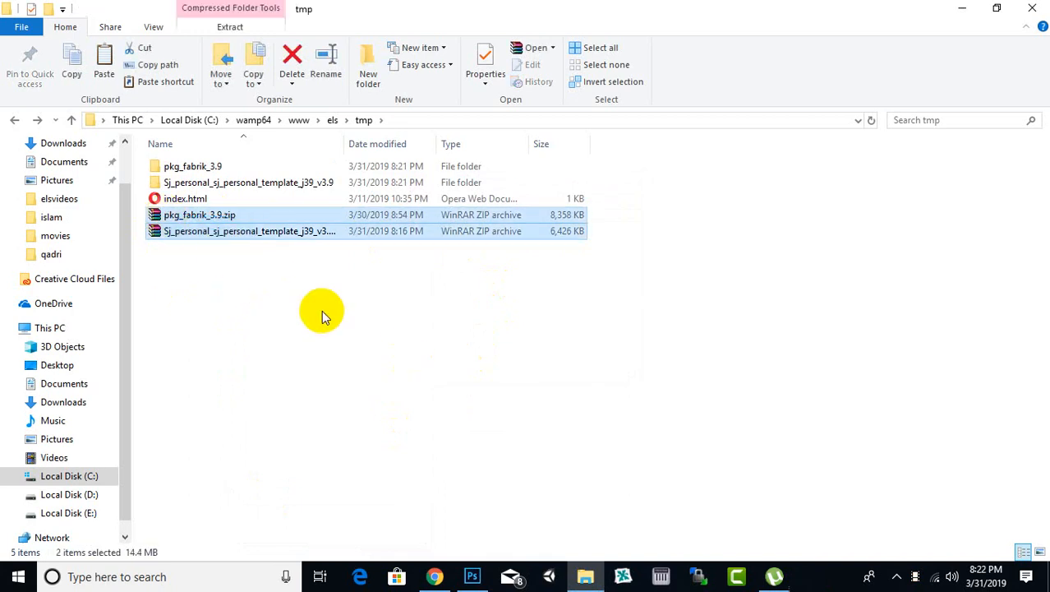
{"action": "key", "text": "Delete"}
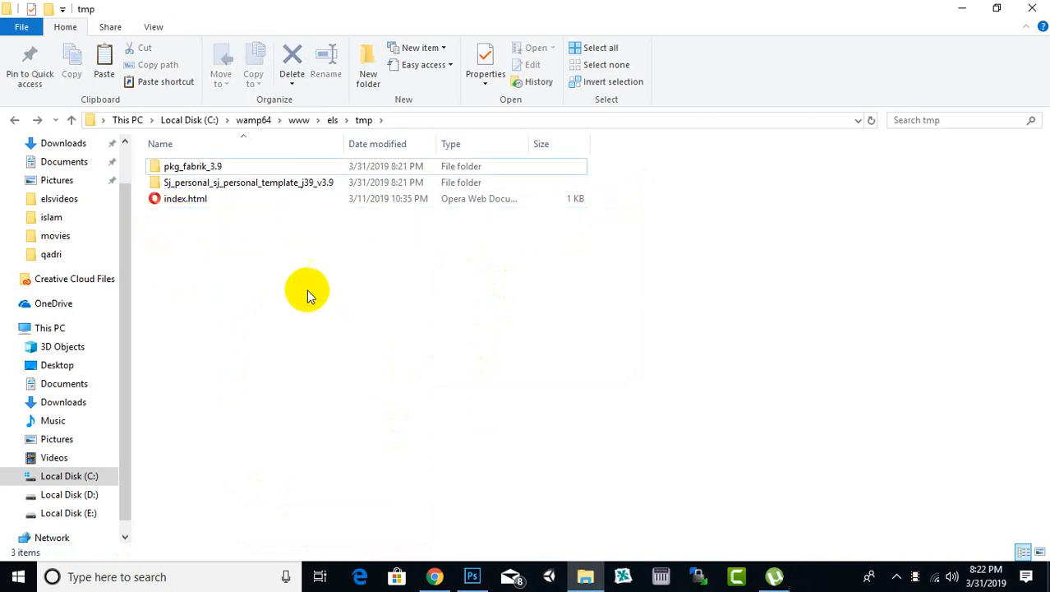
Step: Rename the extracted pkg_fabrik_3.9 folder as fabrik
{"action": "right_click", "coordinate": [206, 171]}
{"action": "left_click", "coordinate": [293, 521]}
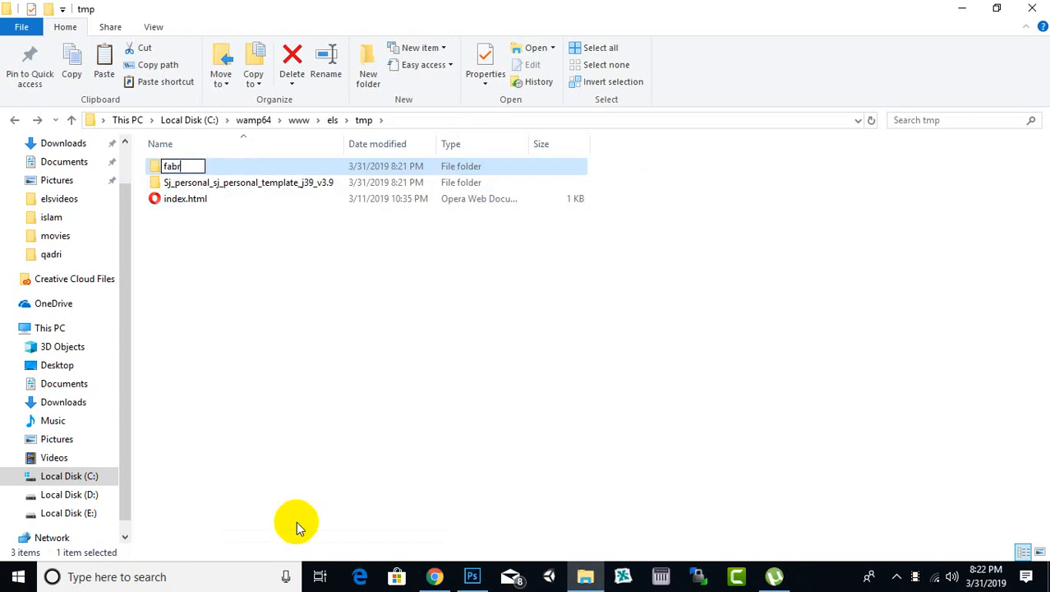
{"action": "key", "text": "Return"}
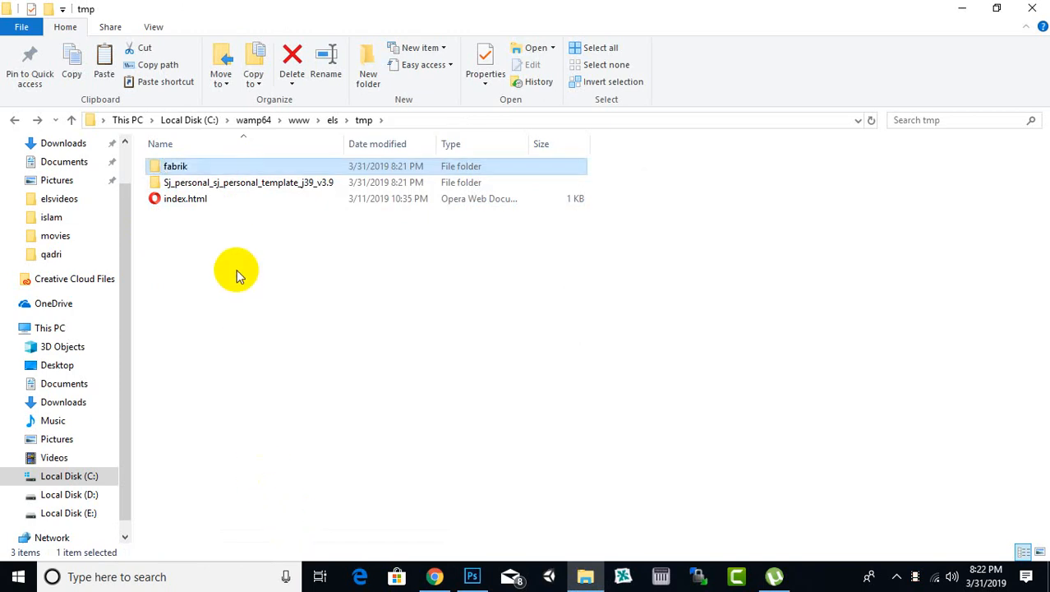
Step: Rename the Sj_personal_sj_personal_template_j39_v3.9 folder as personal and check its contents before returning to tmp
{"action": "right_click", "coordinate": [250, 184]}
{"action": "left_click", "coordinate": [289, 526]}
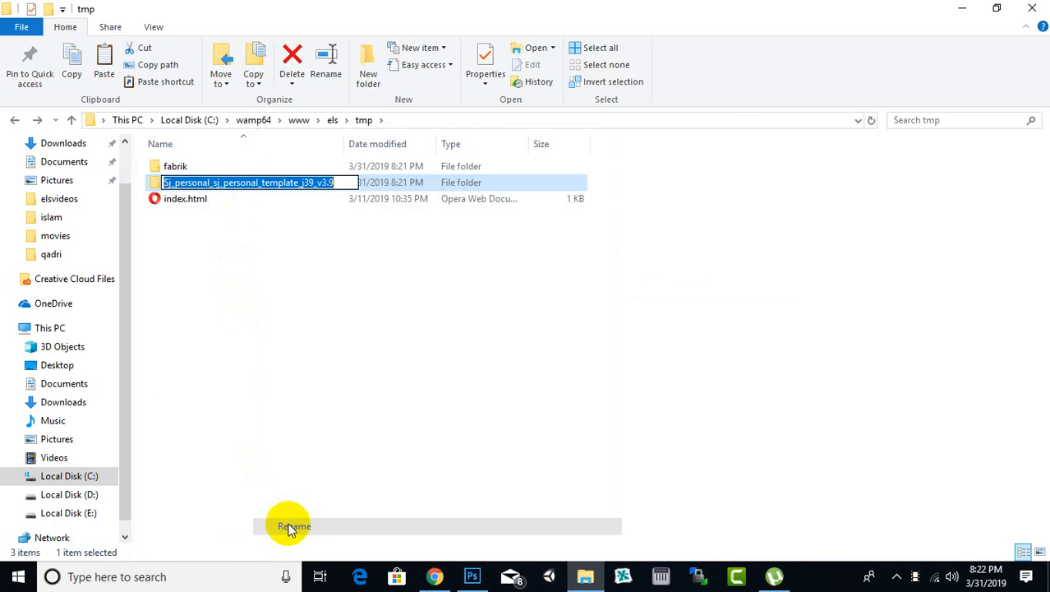
{"action": "type", "text": "personal"}
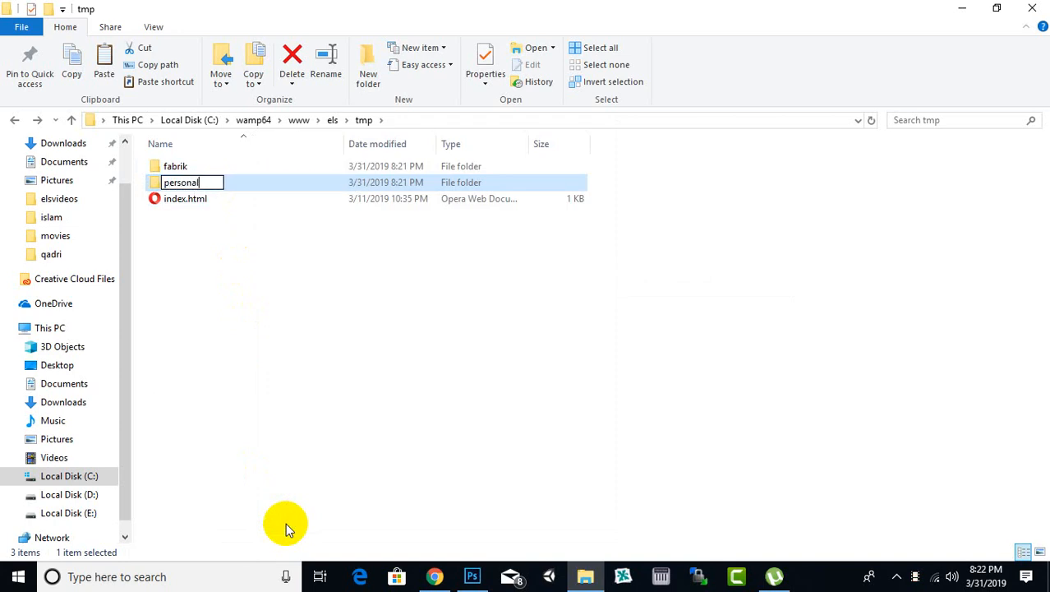
{"action": "key", "text": "Return"}
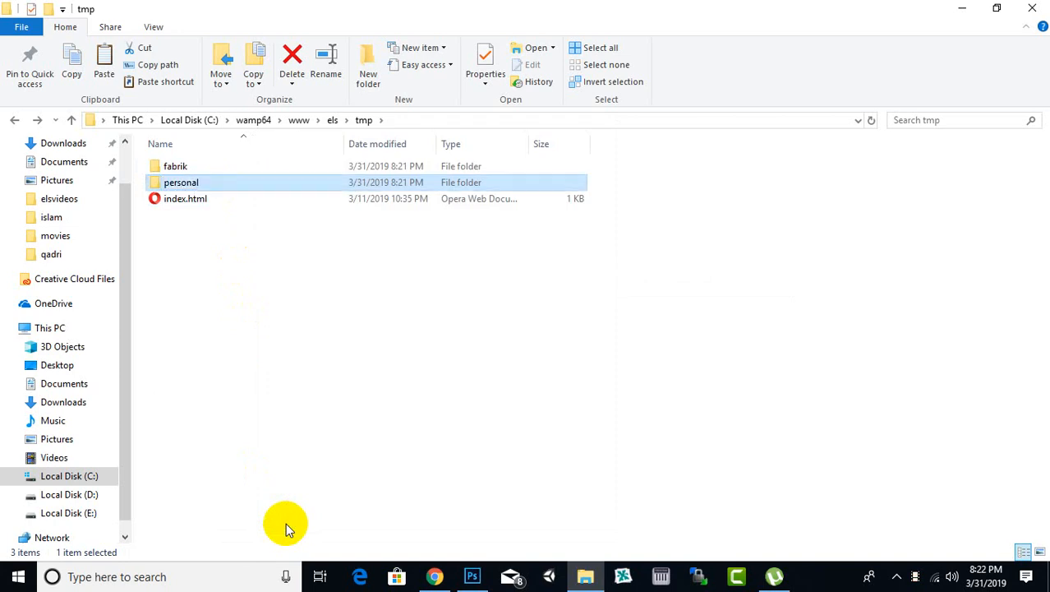
{"action": "key", "text": "Return"}
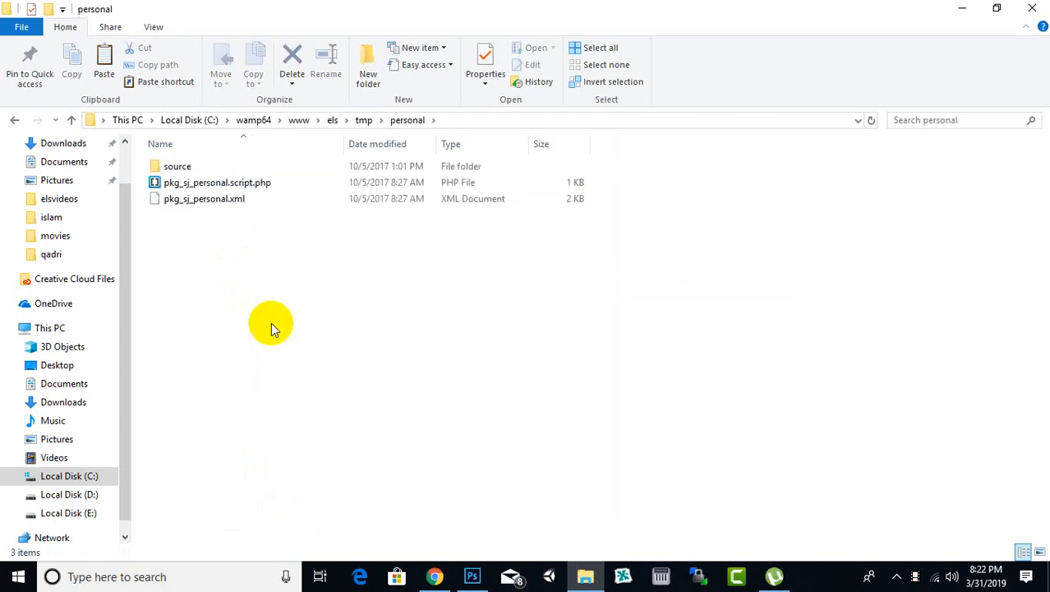
{"action": "left_click", "coordinate": [363, 120]}
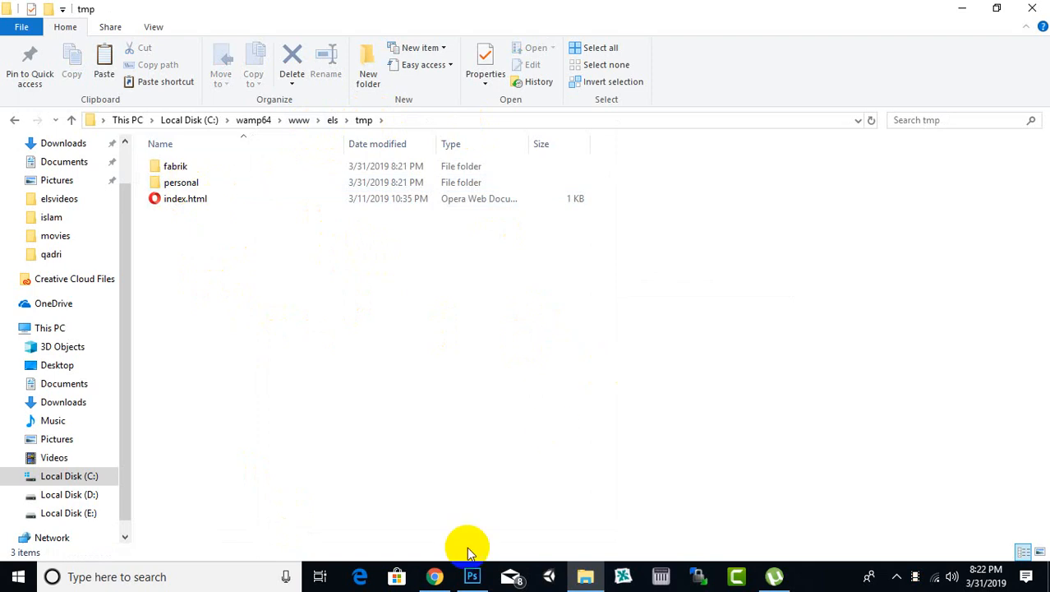
Step: Switch to Chrome, install the extension from the folder C:\wamp64\www\els/tmp/personal, and dismiss the downloads bar
{"action": "left_click", "coordinate": [437, 575]}
{"action": "left_click", "coordinate": [459, 397]}
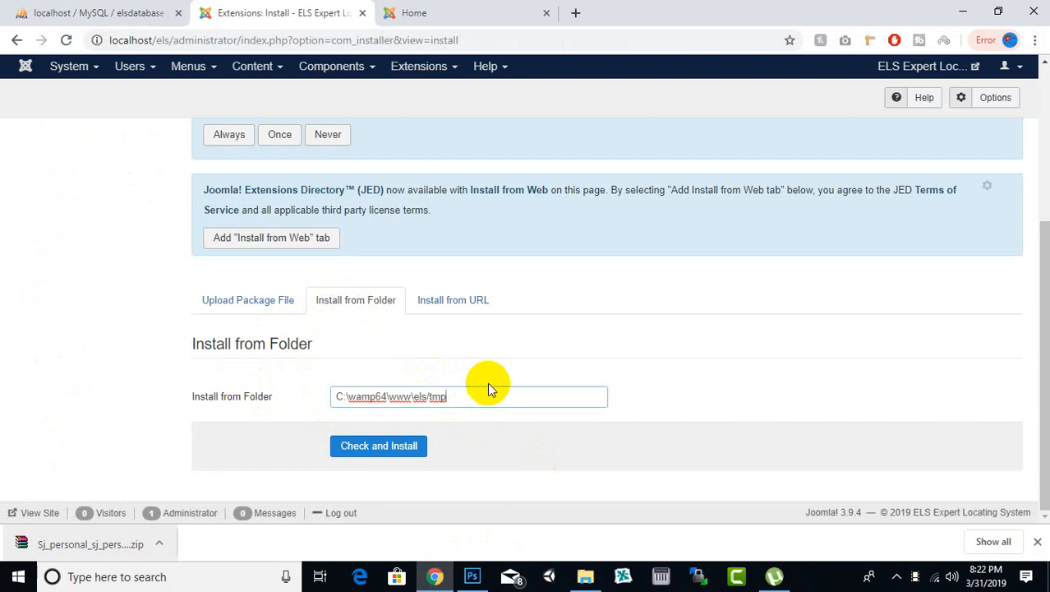
{"action": "type", "text": "/personal"}
{"action": "left_click", "coordinate": [415, 443]}
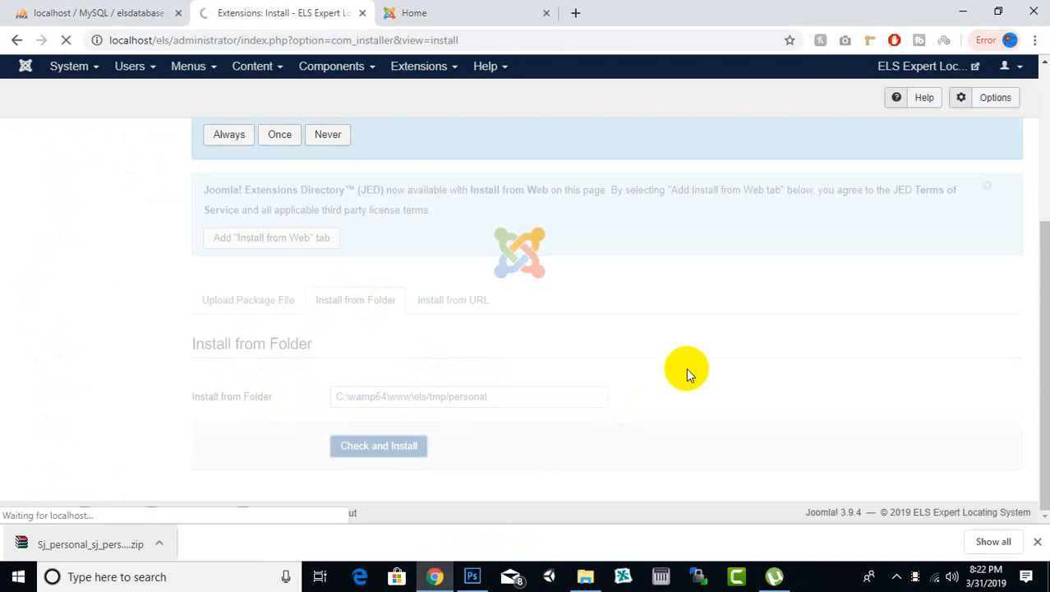
{"action": "left_click", "coordinate": [1036, 542]}
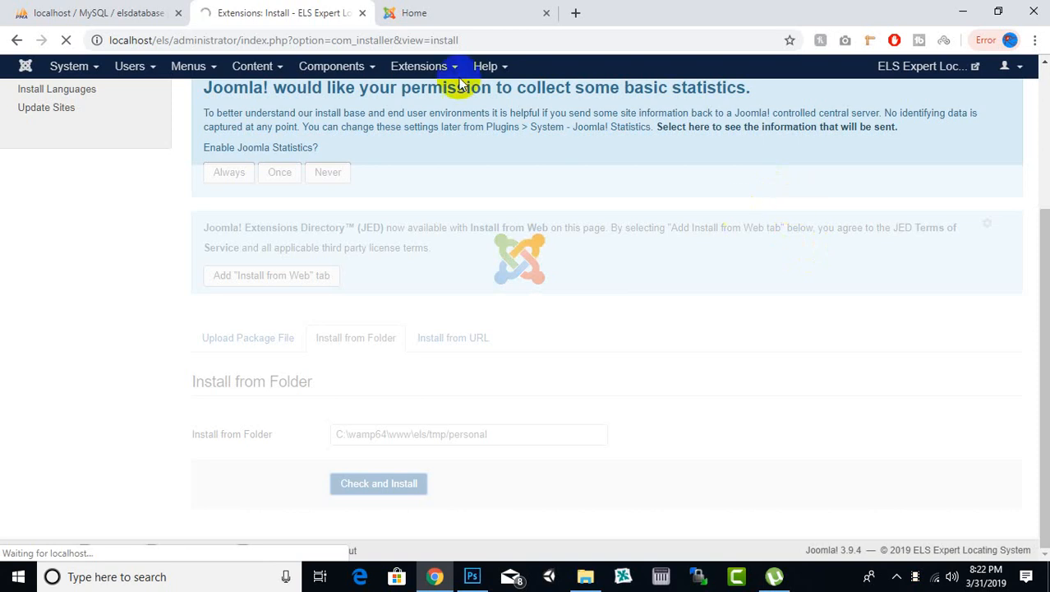
Step: View the site's front-end home page and examine its main menu, login form and empty content area
{"action": "left_click", "coordinate": [410, 12]}
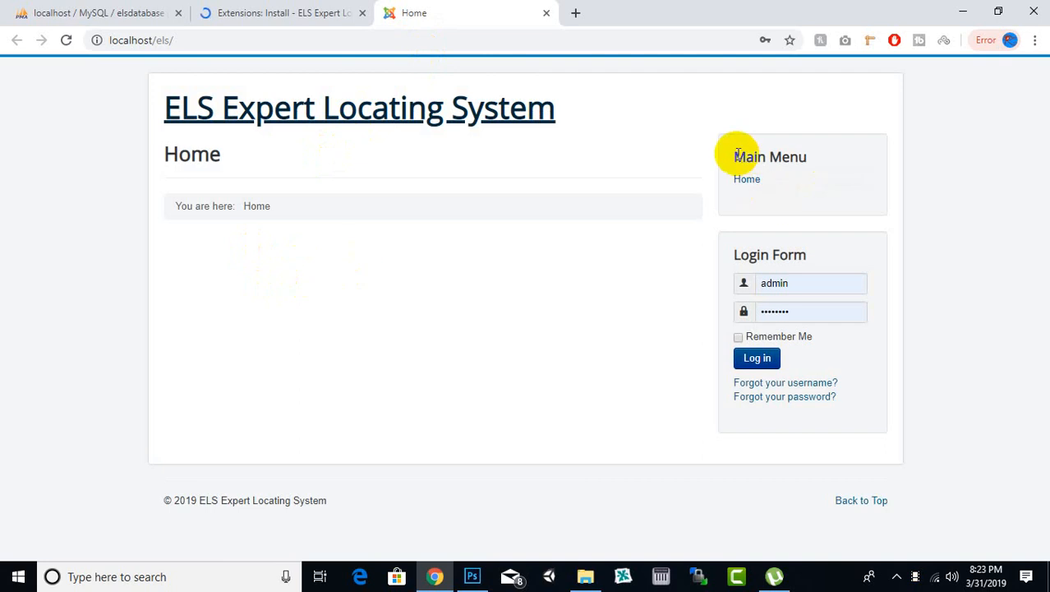
{"action": "left_click_drag", "start_coordinate": [712, 146], "coordinate": [835, 161]}
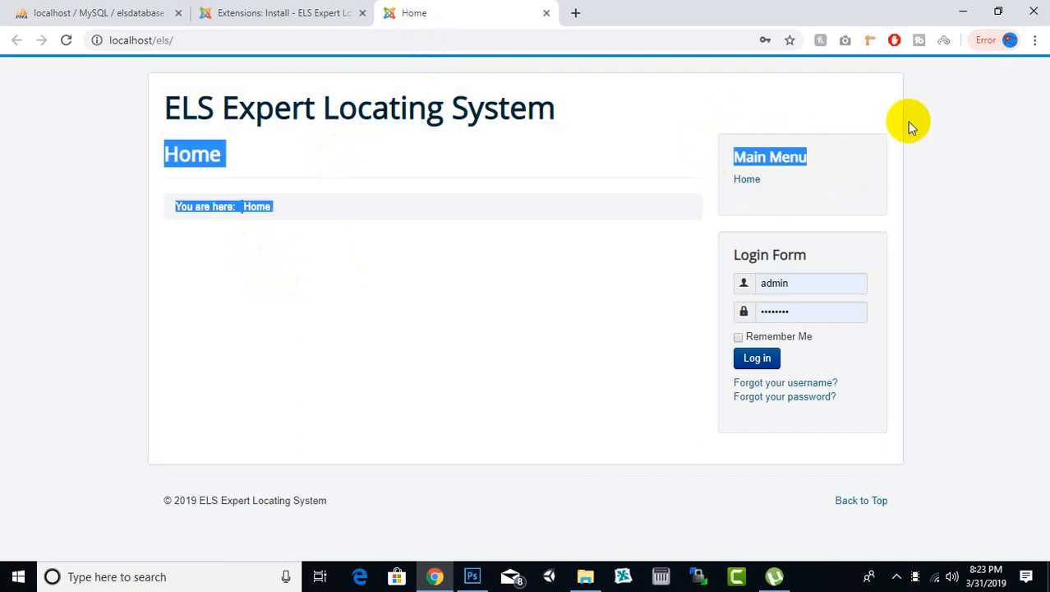
{"action": "left_click", "coordinate": [898, 141]}
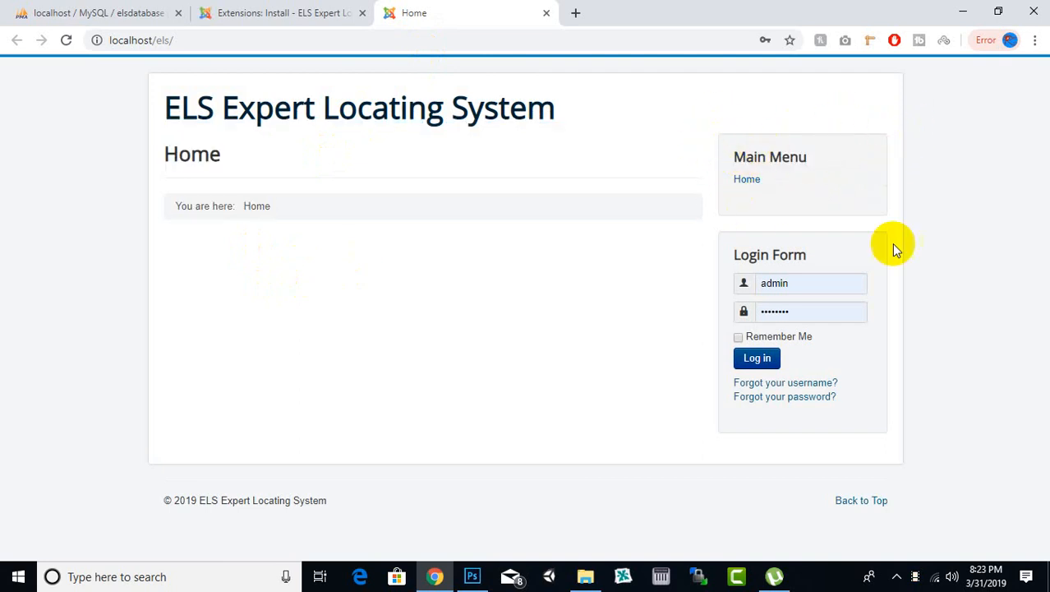
{"action": "left_click_drag", "start_coordinate": [808, 408], "coordinate": [810, 428]}
{"action": "left_click", "coordinate": [433, 351]}
Step: Return to the extension installation page and examine the messages for the package, the Sj Personal template and its plugins
{"action": "left_click", "coordinate": [303, 7]}
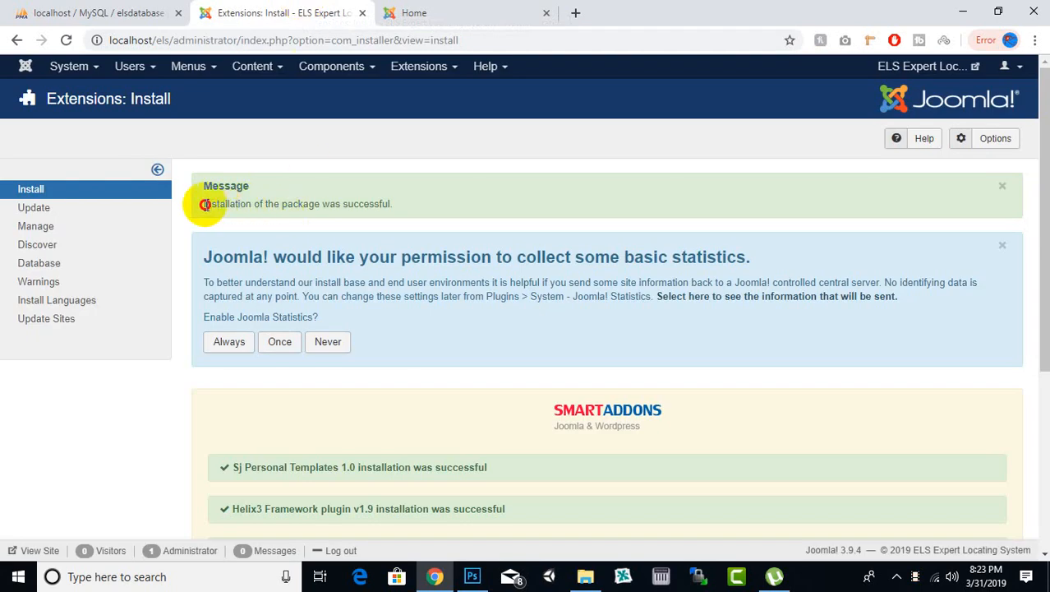
{"action": "left_click_drag", "start_coordinate": [206, 204], "coordinate": [429, 211]}
{"action": "left_click", "coordinate": [413, 217]}
{"action": "scroll", "coordinate": [354, 258], "scroll_direction": "down", "scroll_amount": 4}
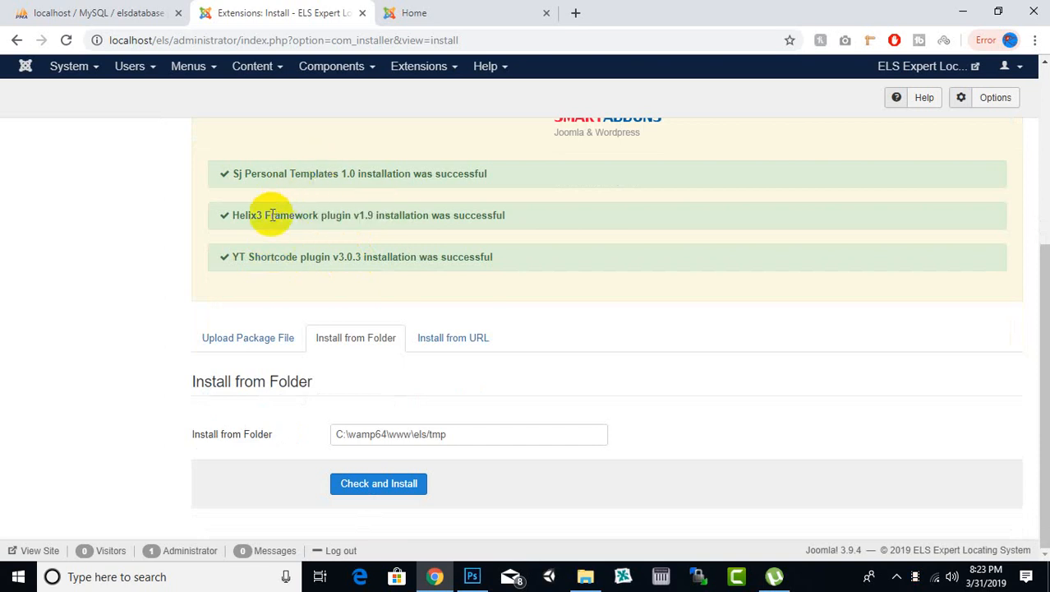
{"action": "left_click_drag", "start_coordinate": [273, 215], "coordinate": [383, 215]}
{"action": "left_click", "coordinate": [226, 219]}
{"action": "left_click_drag", "start_coordinate": [245, 173], "coordinate": [383, 177]}
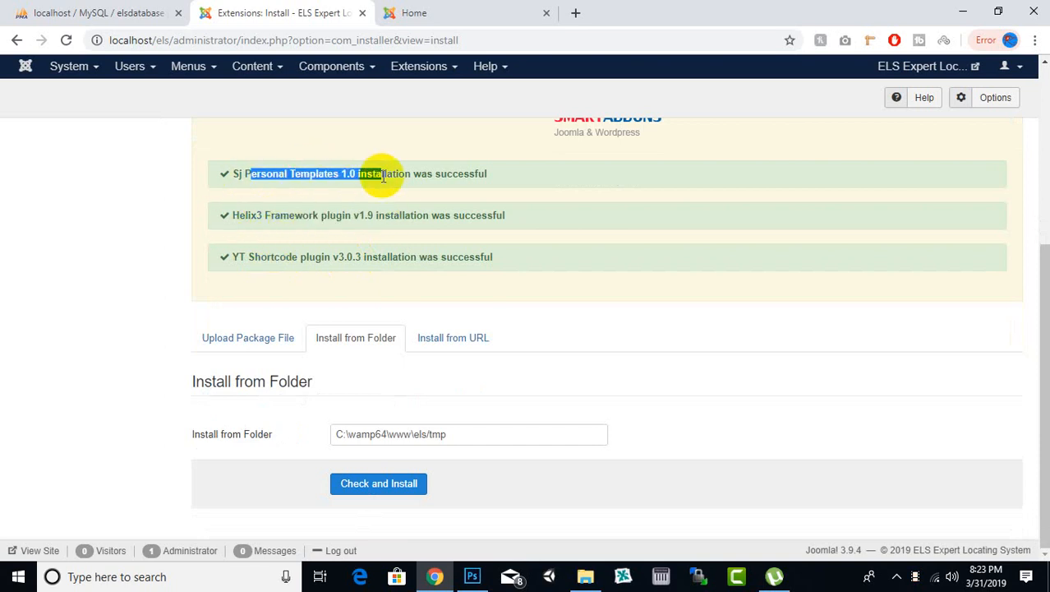
{"action": "left_click", "coordinate": [340, 228]}
{"action": "left_click_drag", "start_coordinate": [280, 256], "coordinate": [346, 256]}
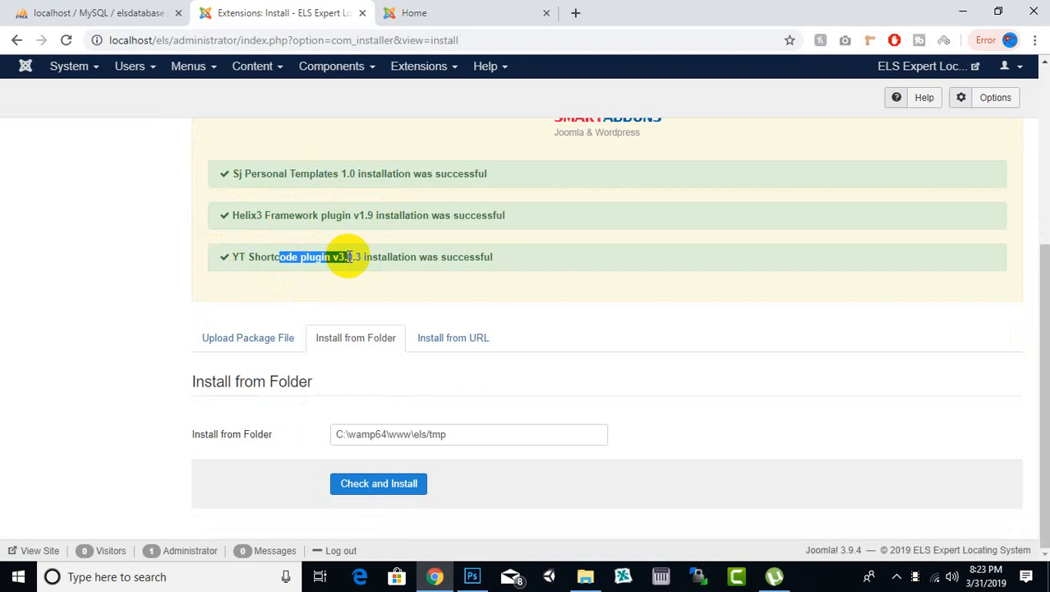
{"action": "left_click", "coordinate": [291, 274]}
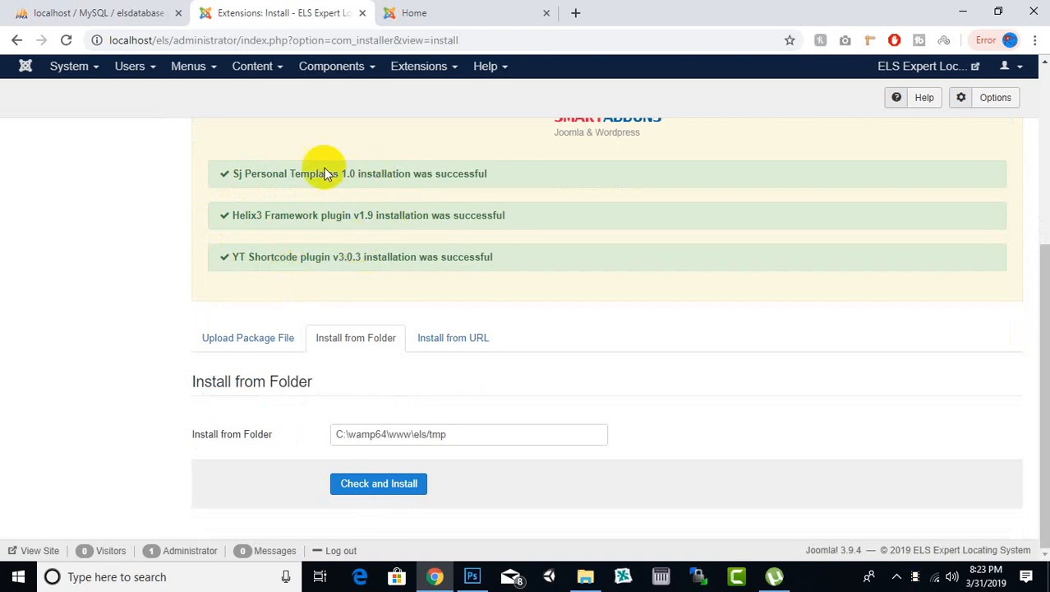
Step: Open the sj_personal - Default site template style, look over its basic options, then save and close it
{"action": "scroll", "coordinate": [316, 250], "scroll_direction": "up", "scroll_amount": 5}
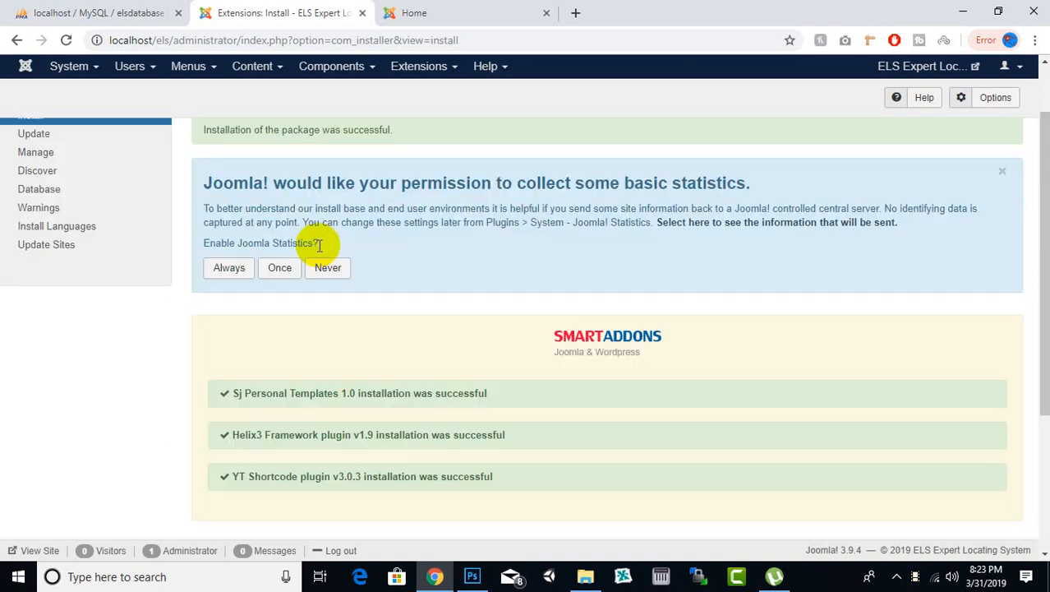
{"action": "left_click", "coordinate": [422, 72]}
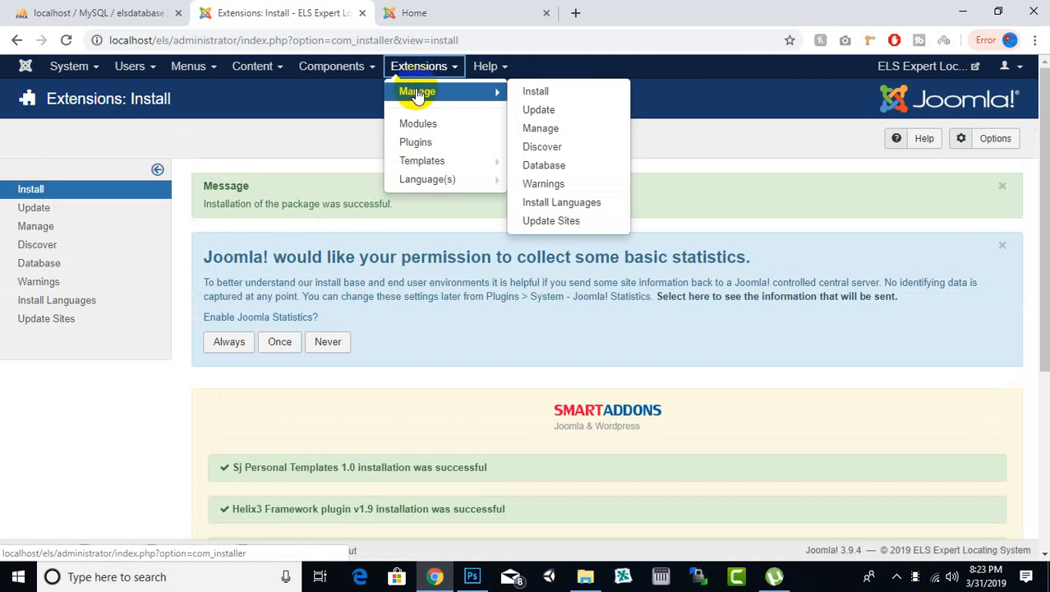
{"action": "left_click", "coordinate": [411, 160]}
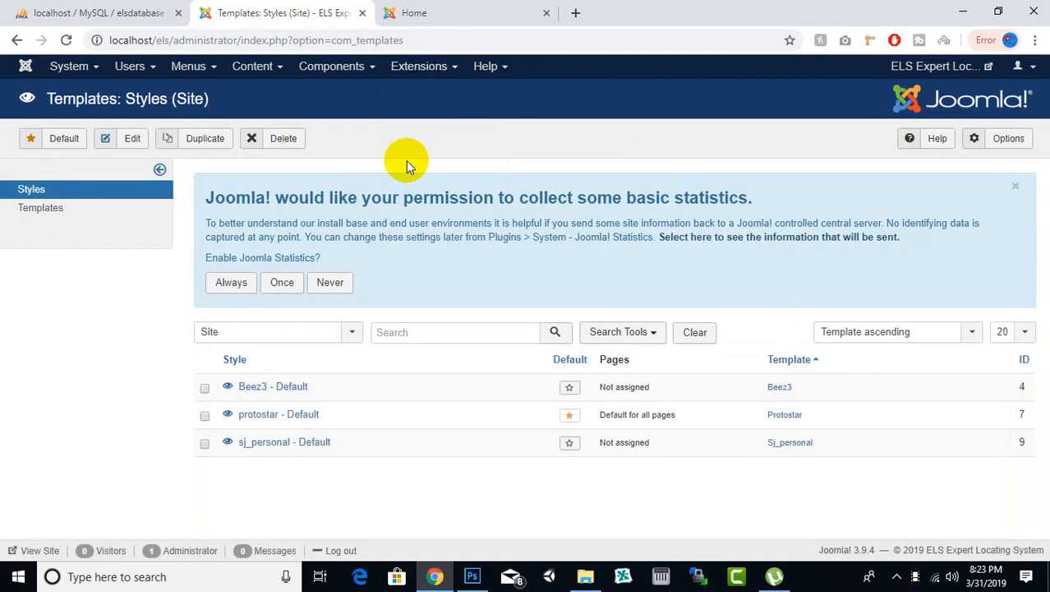
{"action": "left_click", "coordinate": [317, 451]}
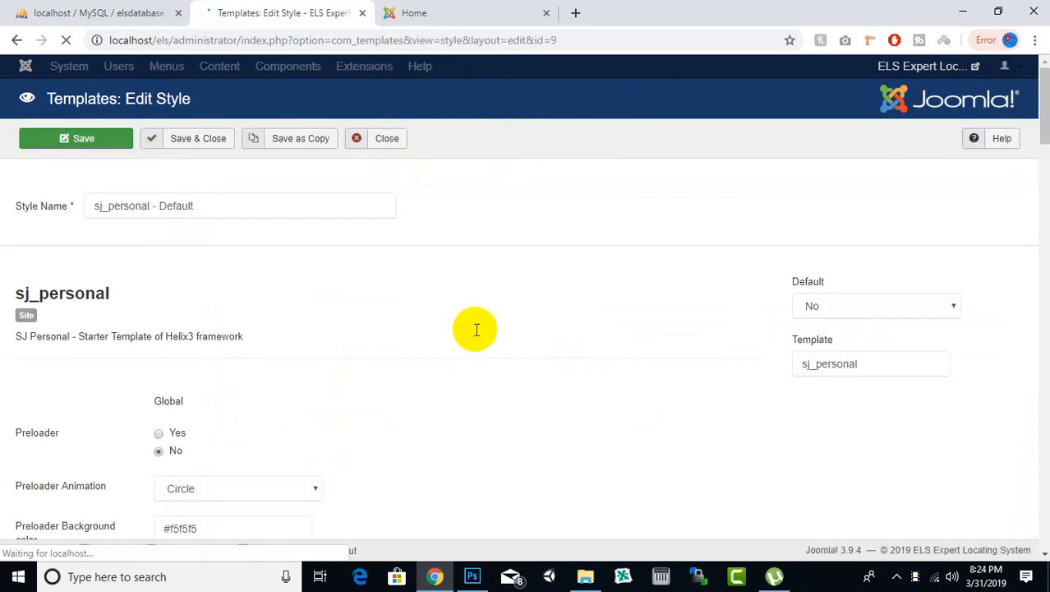
{"action": "scroll", "coordinate": [481, 316], "scroll_direction": "down", "scroll_amount": 10}
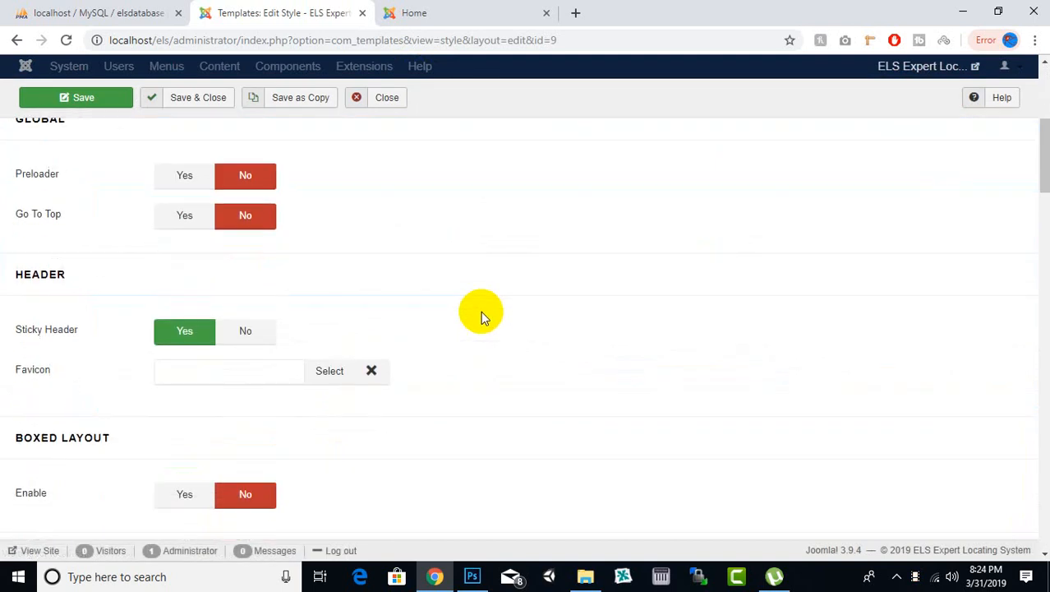
{"action": "scroll", "coordinate": [480, 309], "scroll_direction": "up", "scroll_amount": 12}
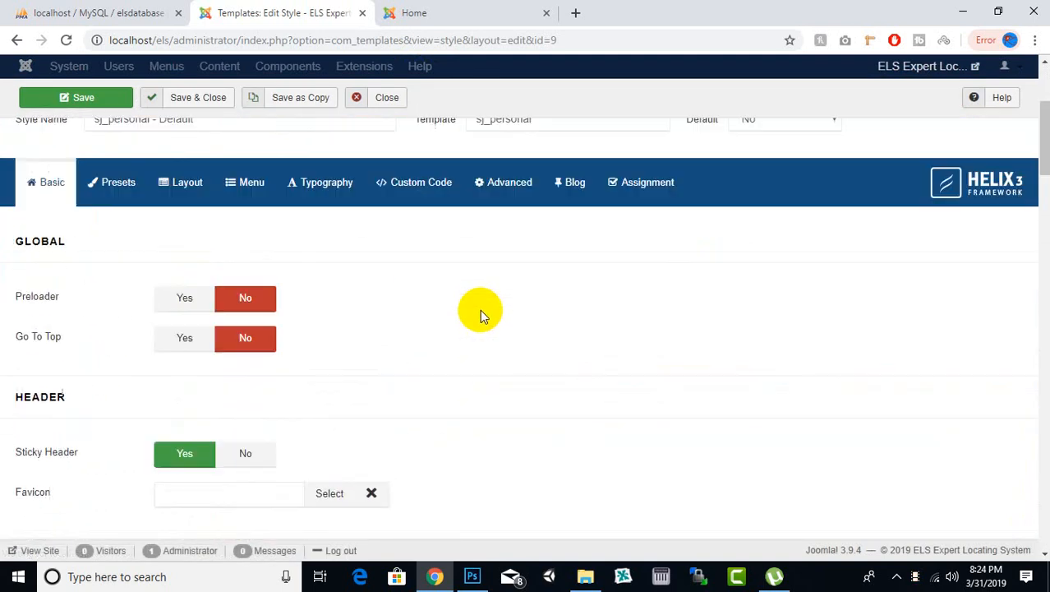
{"action": "scroll", "coordinate": [146, 264], "scroll_direction": "up", "scroll_amount": 3}
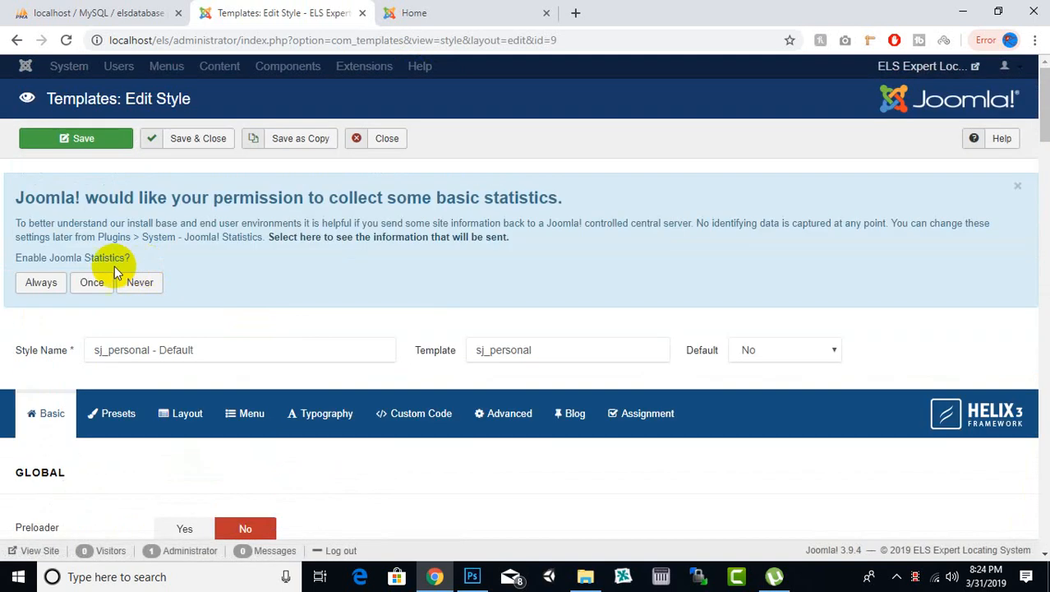
{"action": "left_click", "coordinate": [225, 146]}
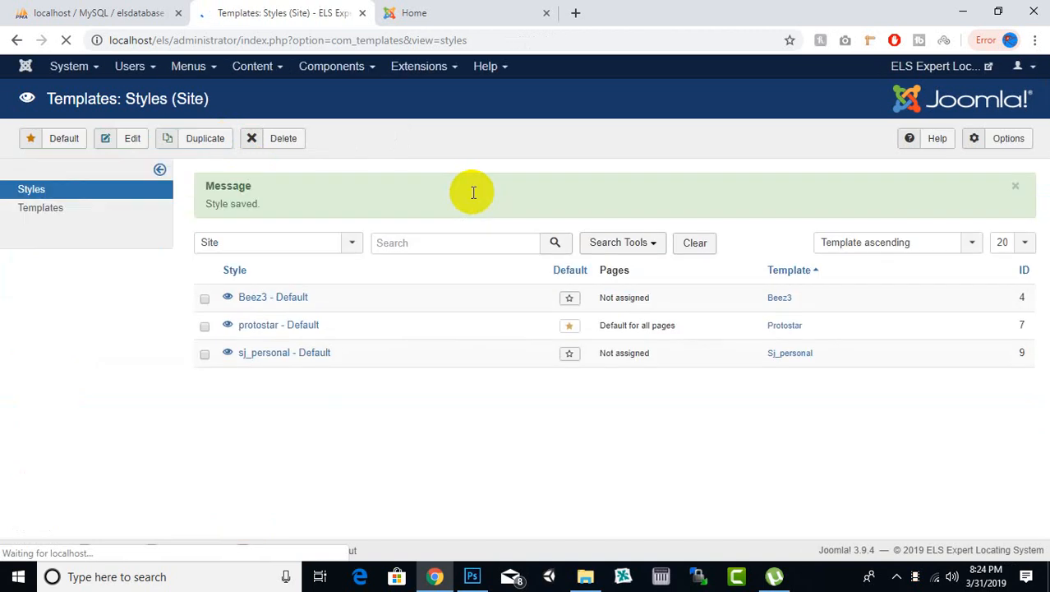
Step: Make sj_personal the default style for all pages and preview the site, closing the old Home page
{"action": "scroll", "coordinate": [484, 247], "scroll_direction": "down", "scroll_amount": 1}
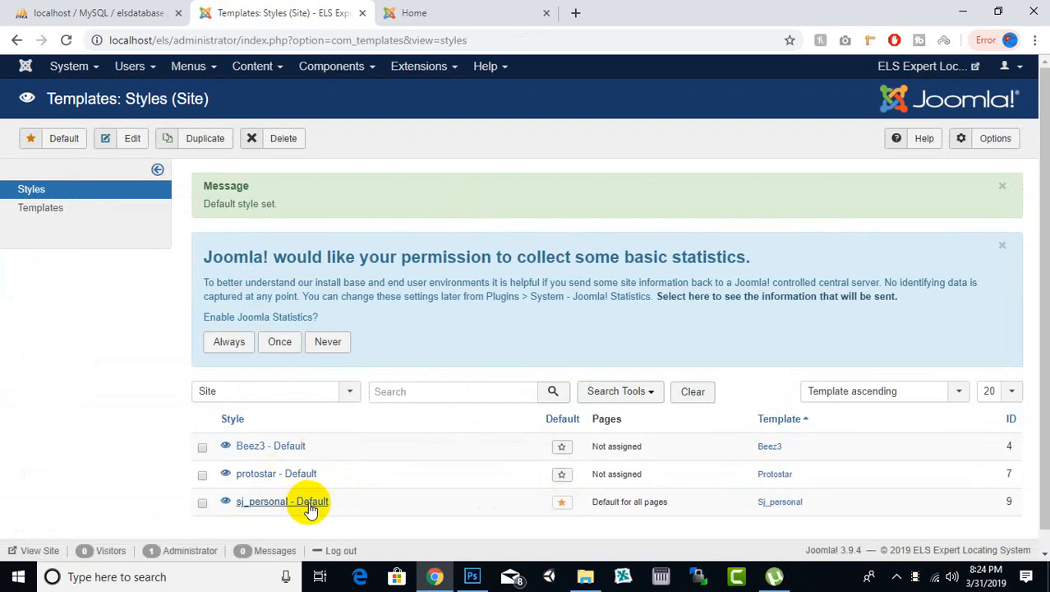
{"action": "left_click", "coordinate": [912, 67]}
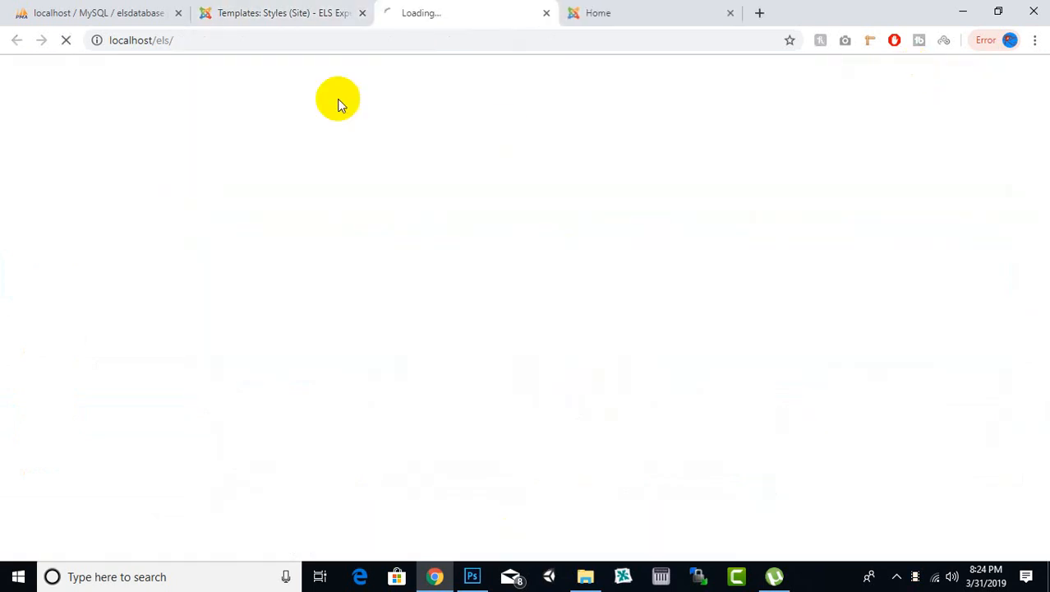
{"action": "left_click", "coordinate": [730, 14]}
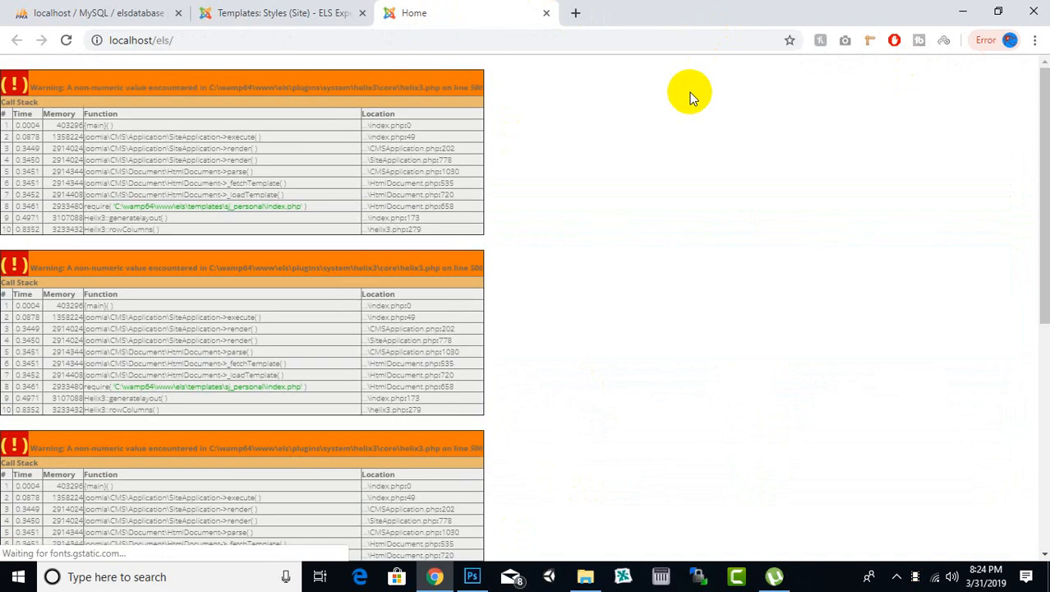
Step: Examine the front-end home page, checking the PHP warnings and the Personal logo, menu, heading and footer beneath them
{"action": "left_click_drag", "start_coordinate": [33, 84], "coordinate": [516, 119]}
{"action": "left_click", "coordinate": [517, 120]}
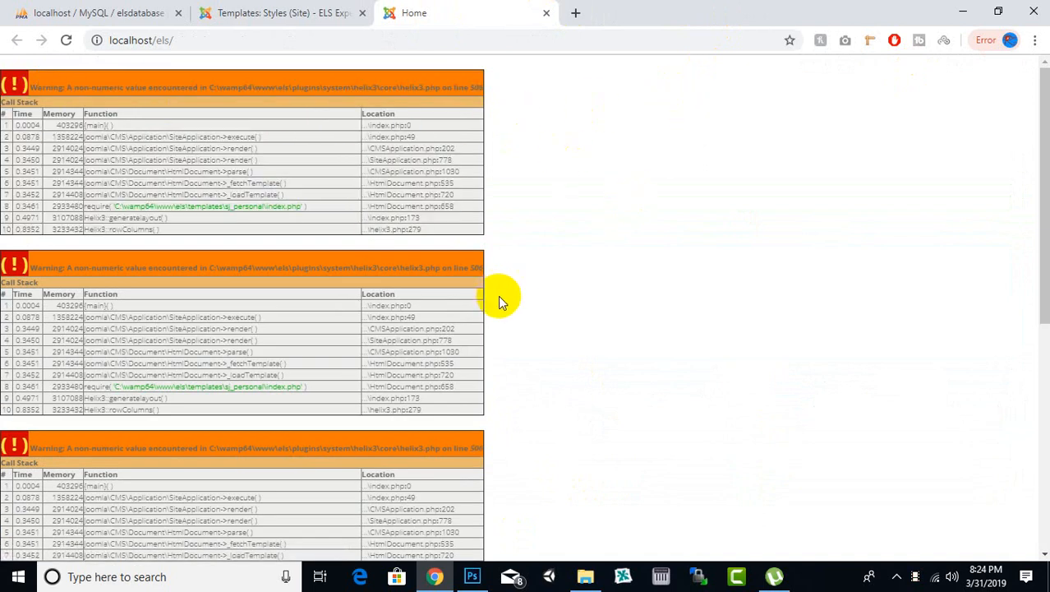
{"action": "scroll", "coordinate": [500, 297], "scroll_direction": "down", "scroll_amount": 3}
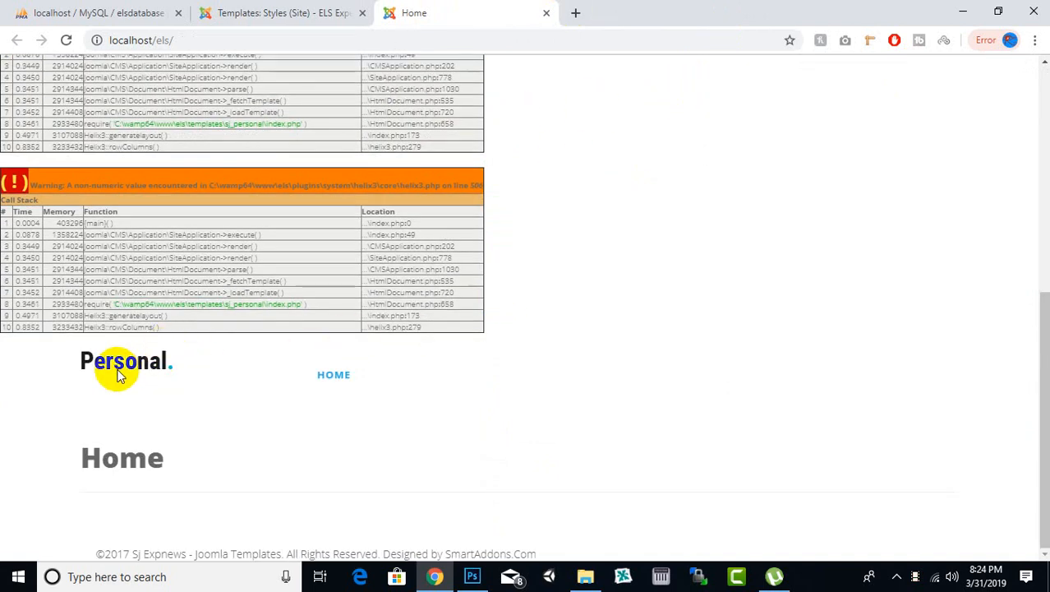
{"action": "left_click_drag", "start_coordinate": [148, 457], "coordinate": [201, 462]}
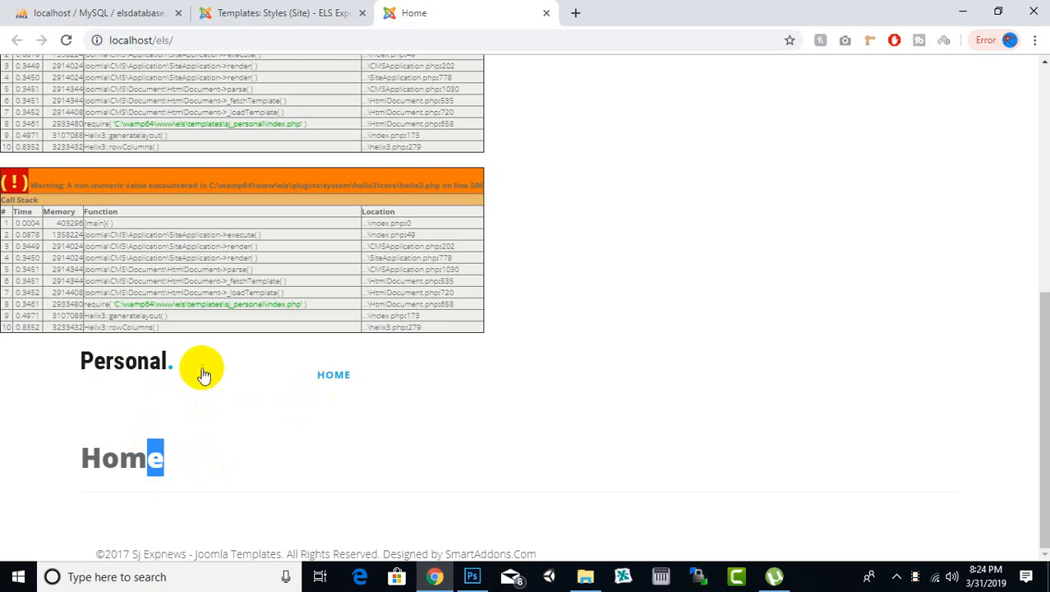
{"action": "left_click", "coordinate": [16, 407]}
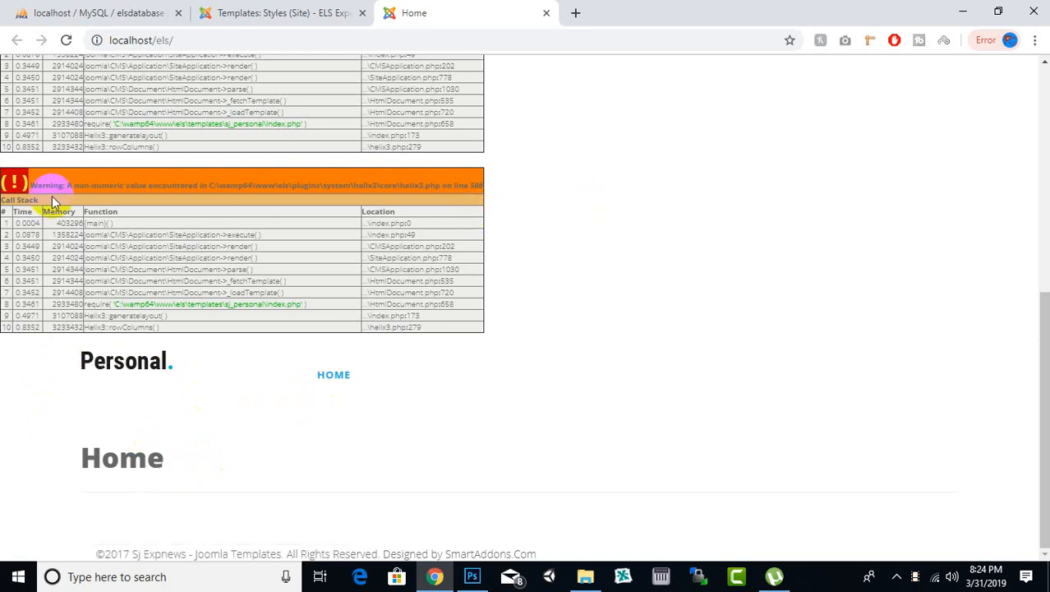
{"action": "scroll", "coordinate": [683, 319], "scroll_direction": "up", "scroll_amount": 5}
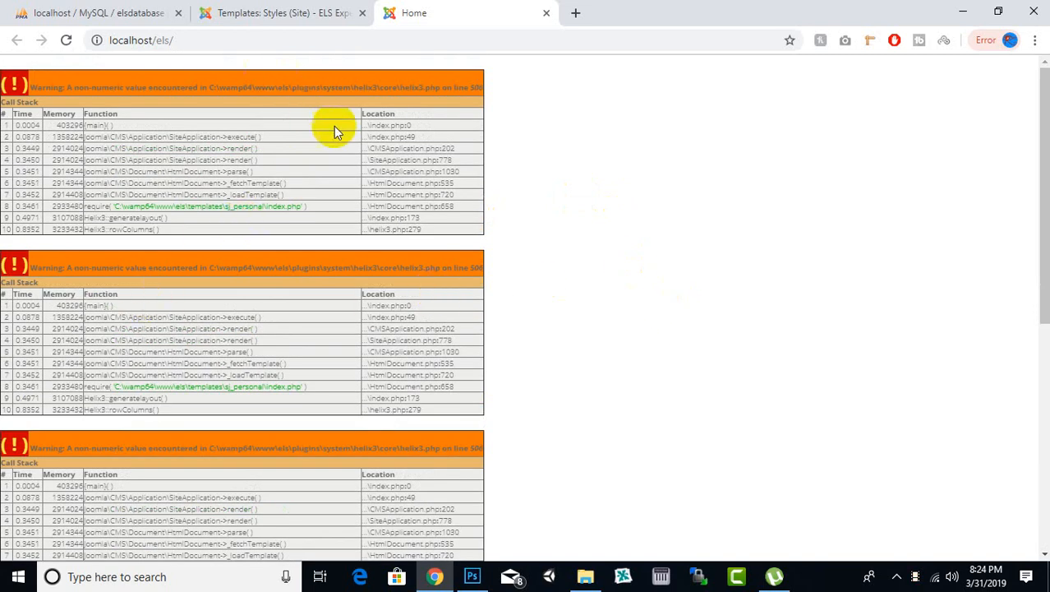
{"action": "scroll", "coordinate": [235, 339], "scroll_direction": "down", "scroll_amount": 5}
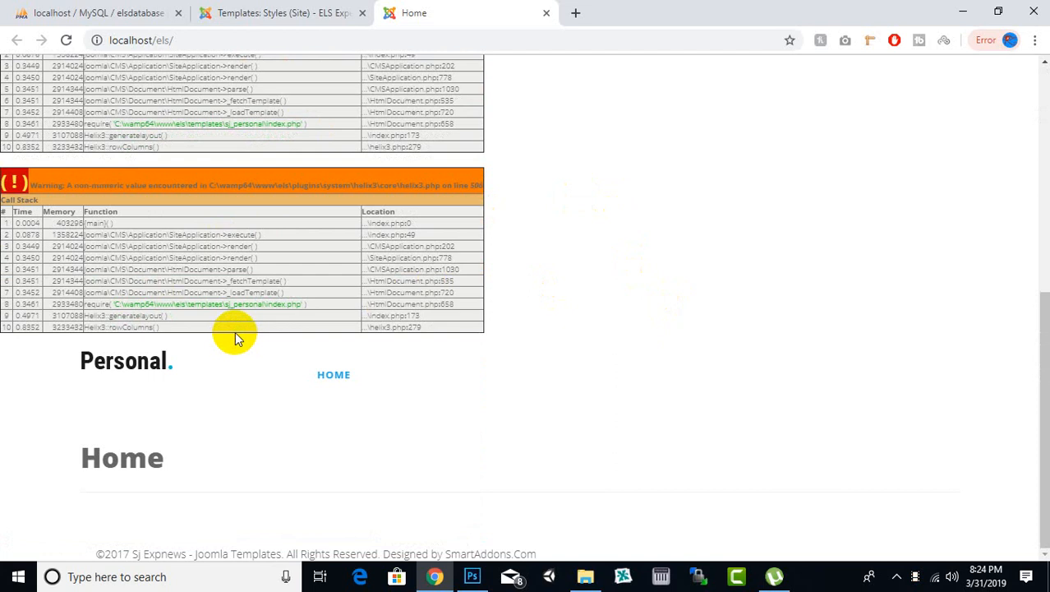
{"action": "scroll", "coordinate": [239, 332], "scroll_direction": "up", "scroll_amount": 10}
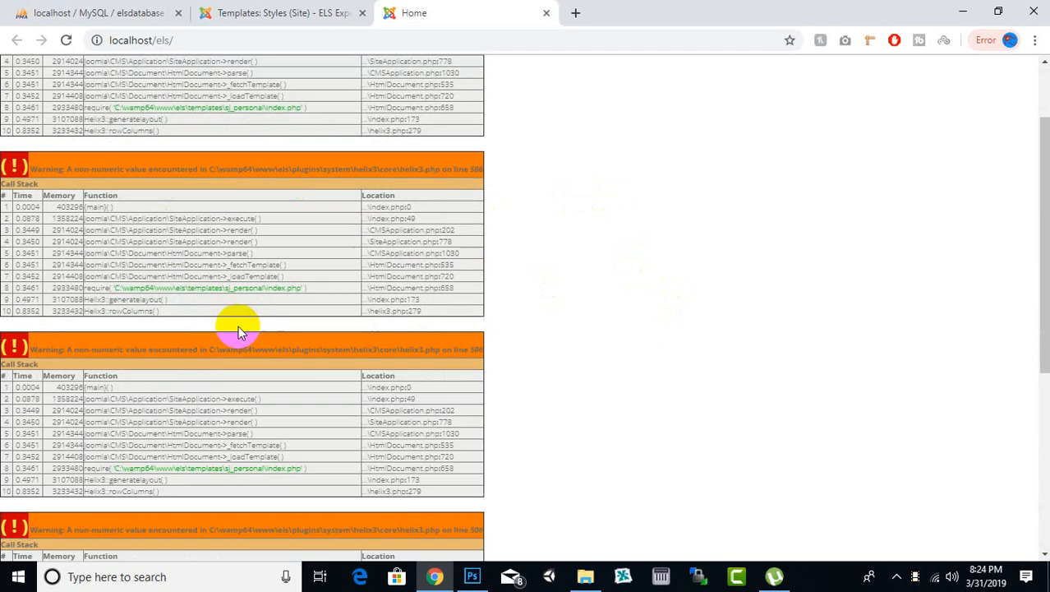
{"action": "left_click", "coordinate": [296, 9]}
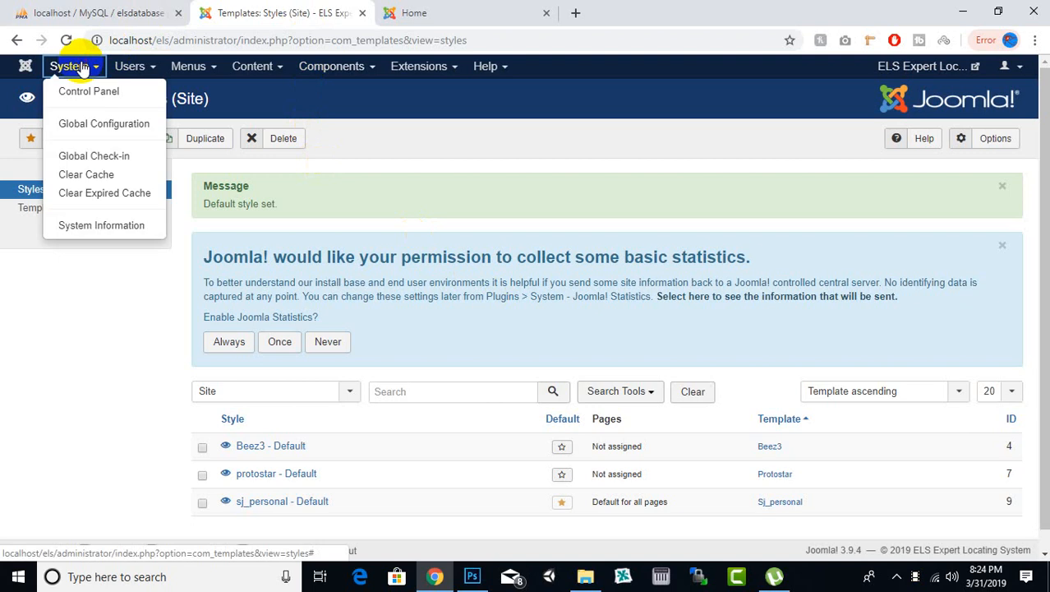
{"action": "left_click", "coordinate": [433, 12]}
{"action": "scroll", "coordinate": [425, 220], "scroll_direction": "down", "scroll_amount": 10}
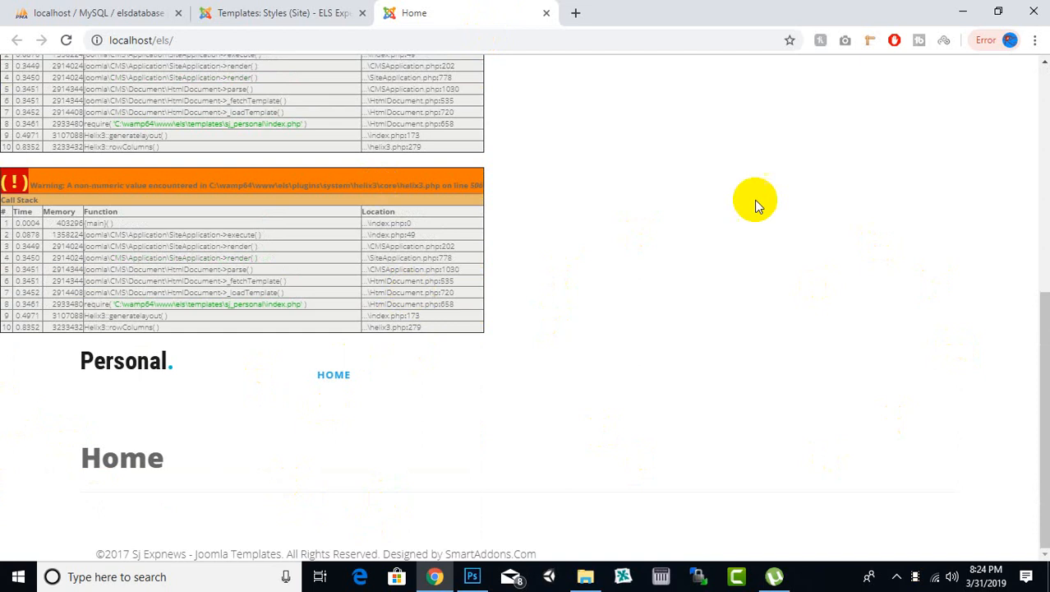
{"action": "scroll", "coordinate": [602, 247], "scroll_direction": "up", "scroll_amount": 10}
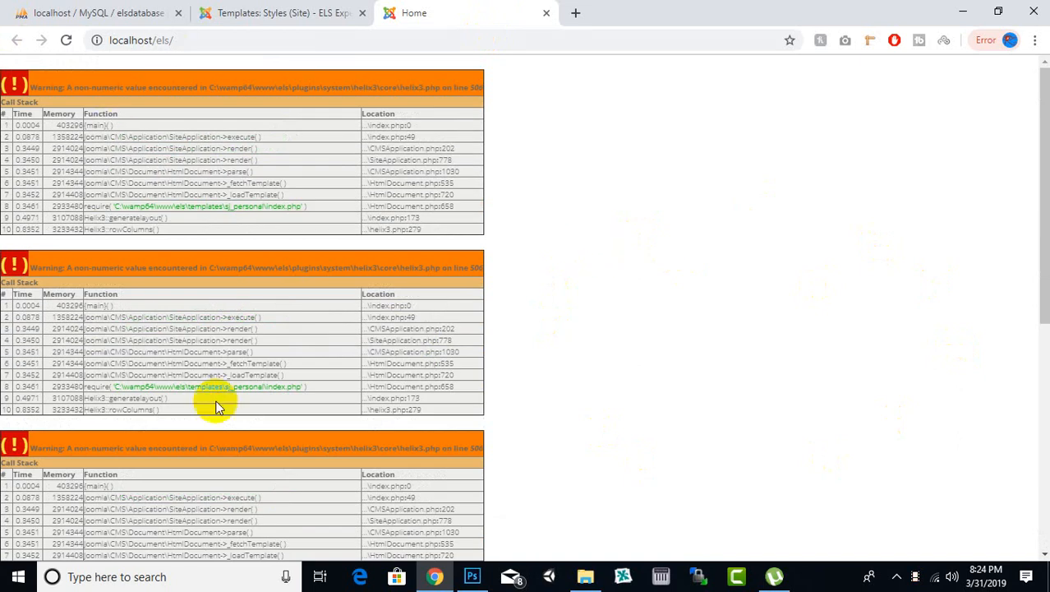
Step: Open Global Configuration from the administrator and look through the Site and System settings for an error display option
{"action": "left_click", "coordinate": [279, 15]}
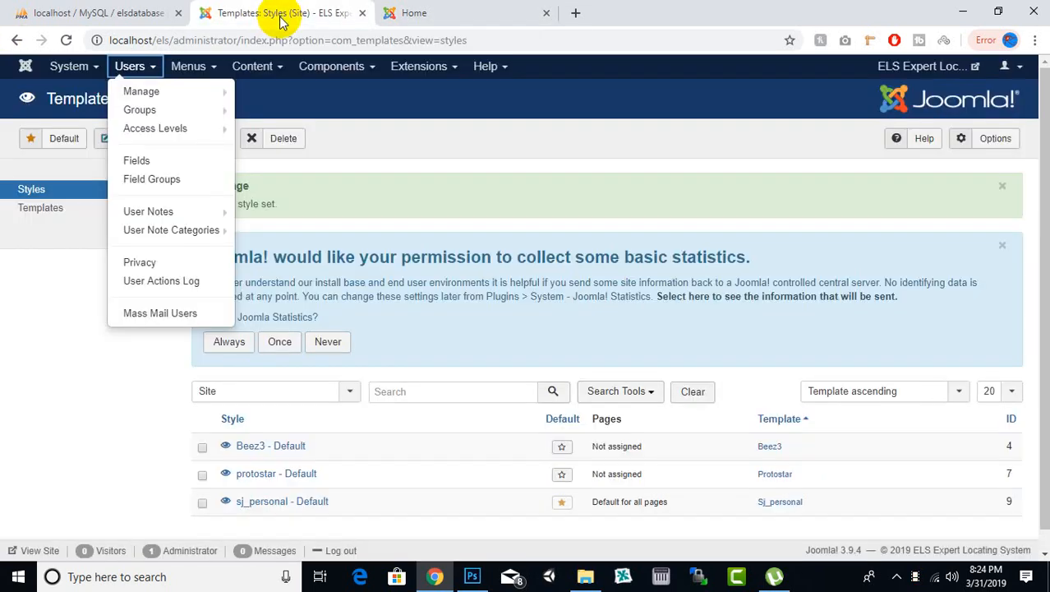
{"action": "left_click", "coordinate": [69, 66]}
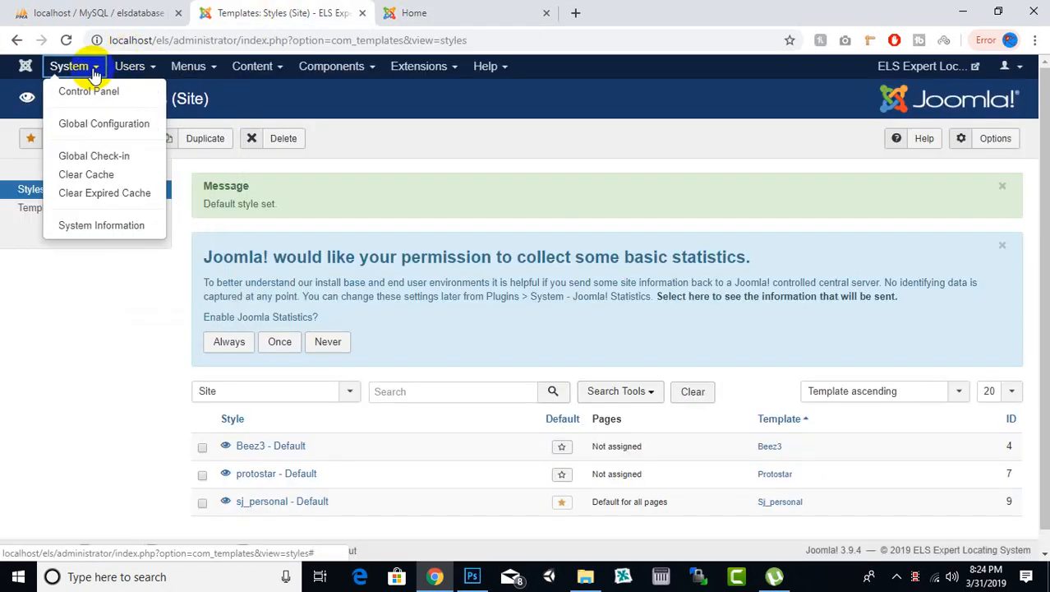
{"action": "left_click", "coordinate": [112, 134]}
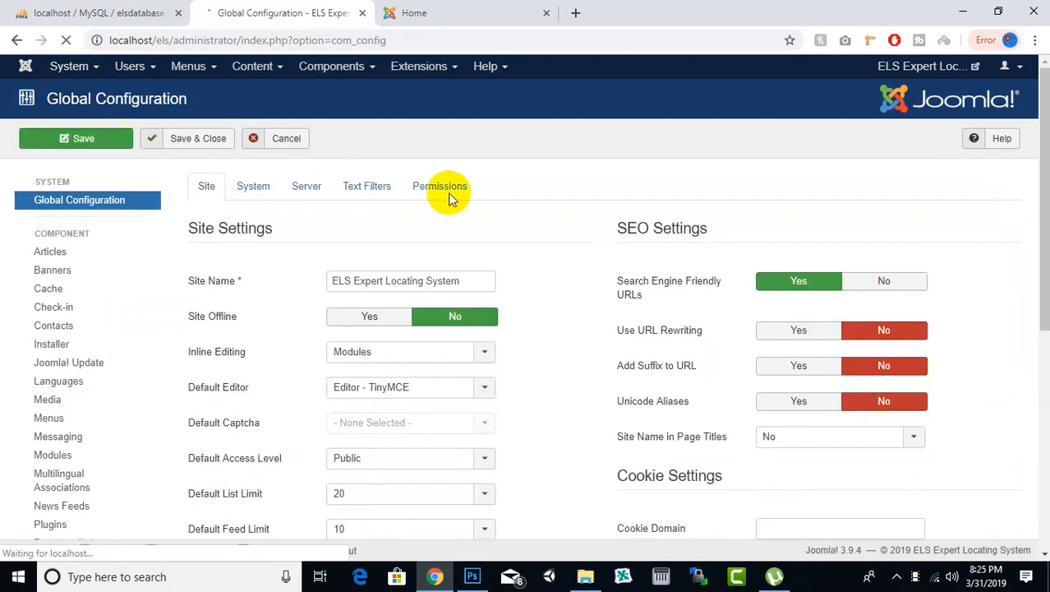
{"action": "scroll", "coordinate": [390, 199], "scroll_direction": "down", "scroll_amount": 1}
{"action": "scroll", "coordinate": [263, 287], "scroll_direction": "up", "scroll_amount": 1}
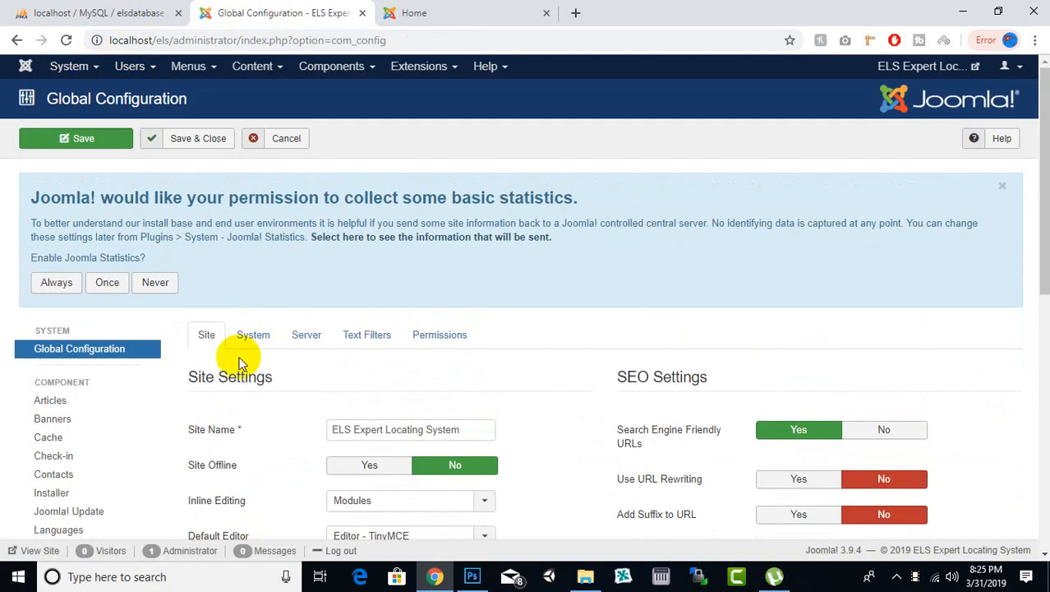
{"action": "left_click", "coordinate": [246, 335]}
{"action": "scroll", "coordinate": [468, 259], "scroll_direction": "down", "scroll_amount": 2}
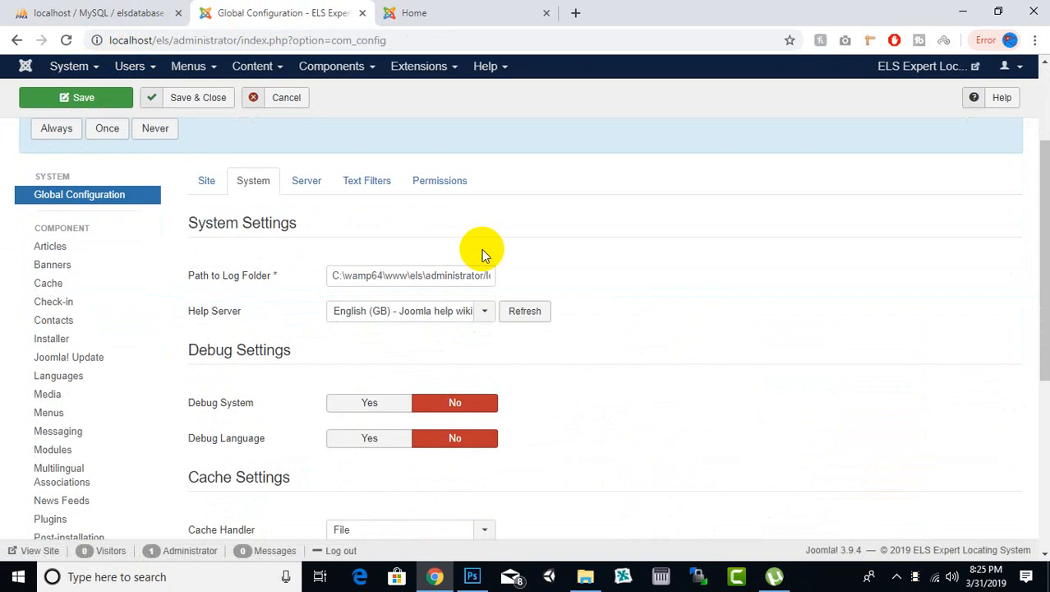
{"action": "scroll", "coordinate": [482, 249], "scroll_direction": "down", "scroll_amount": 3}
{"action": "scroll", "coordinate": [483, 251], "scroll_direction": "down", "scroll_amount": 1}
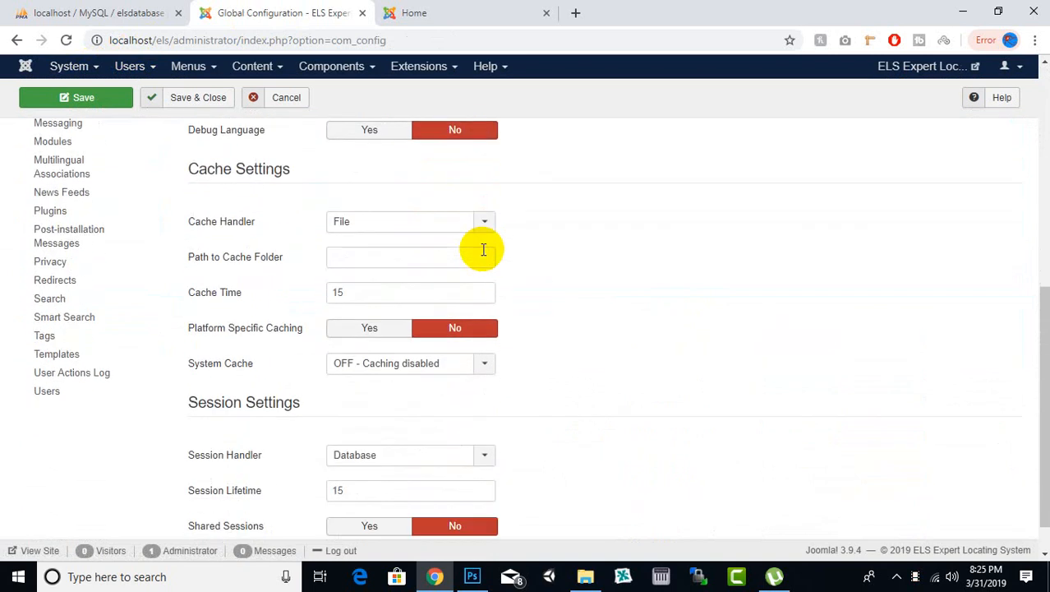
{"action": "scroll", "coordinate": [483, 250], "scroll_direction": "down", "scroll_amount": 1}
{"action": "scroll", "coordinate": [481, 251], "scroll_direction": "up", "scroll_amount": 6}
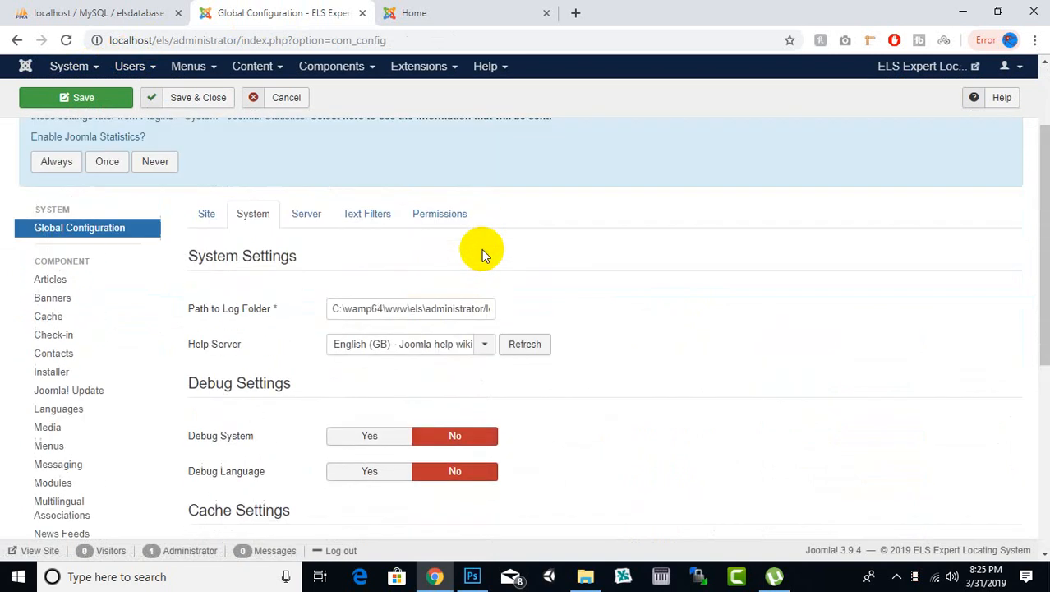
Step: Set Error Reporting to None in the server settings, then save and close the configuration
{"action": "left_click", "coordinate": [317, 304]}
{"action": "scroll", "coordinate": [316, 308], "scroll_direction": "down", "scroll_amount": 2}
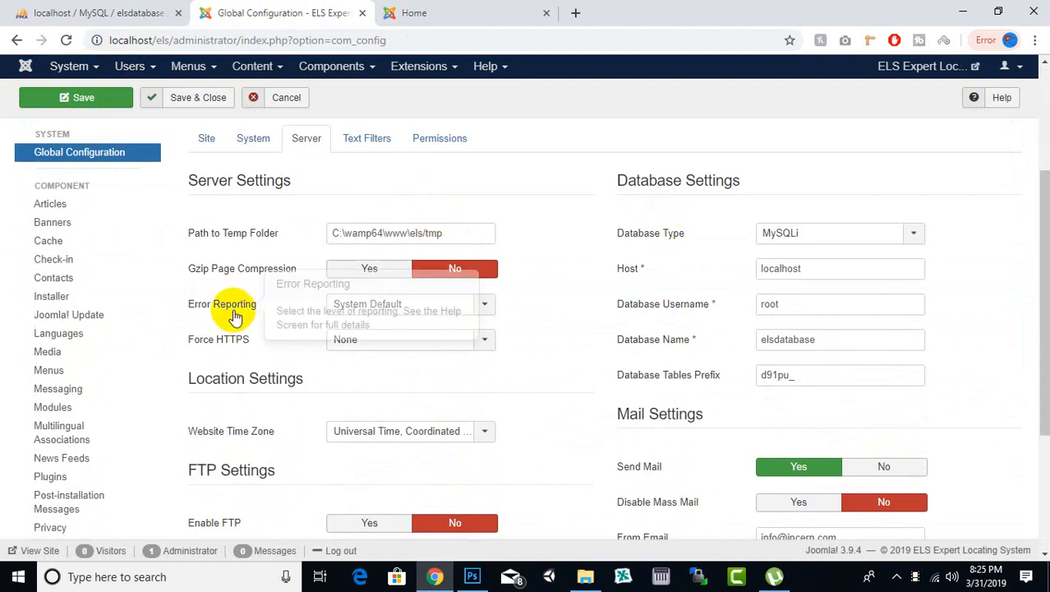
{"action": "left_click", "coordinate": [387, 308]}
{"action": "left_click", "coordinate": [374, 343]}
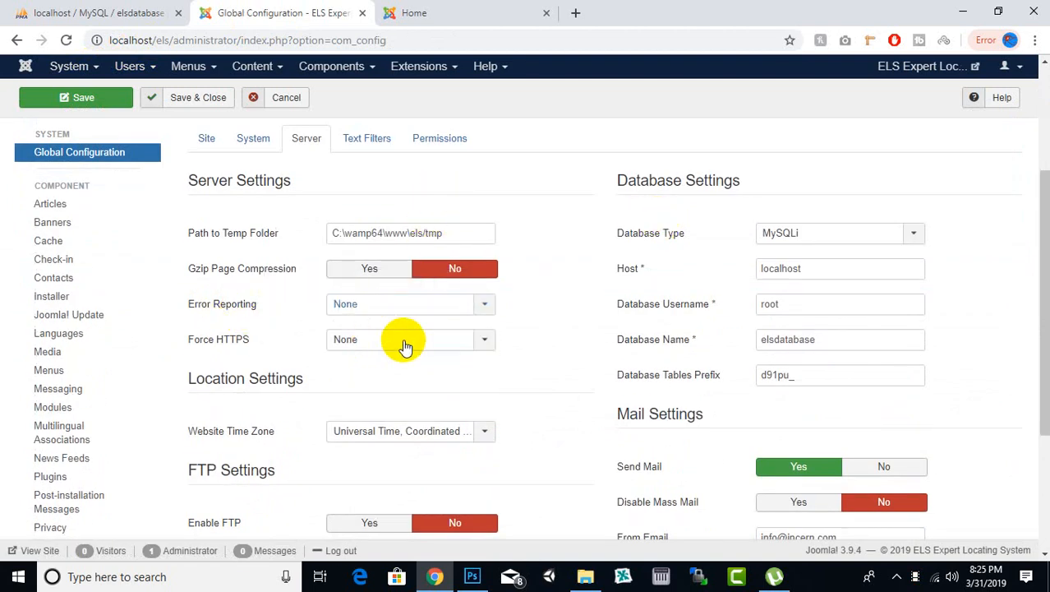
{"action": "left_click", "coordinate": [195, 105]}
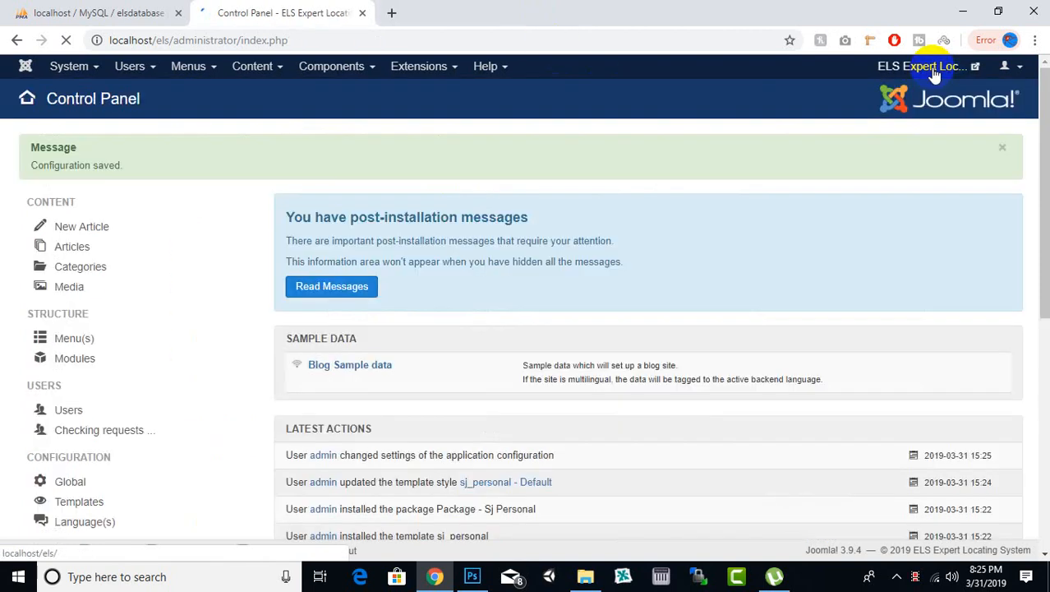
Step: Preview the site's home page and check its layout in a resized browser window before maximizing the window again
{"action": "left_click", "coordinate": [931, 67]}
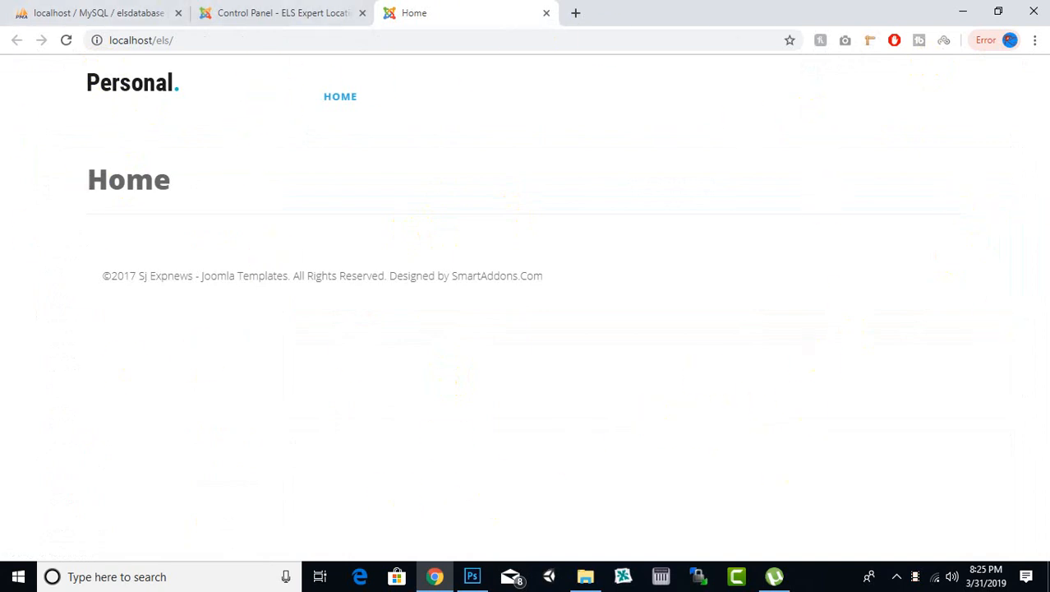
{"action": "left_click", "coordinate": [999, 11]}
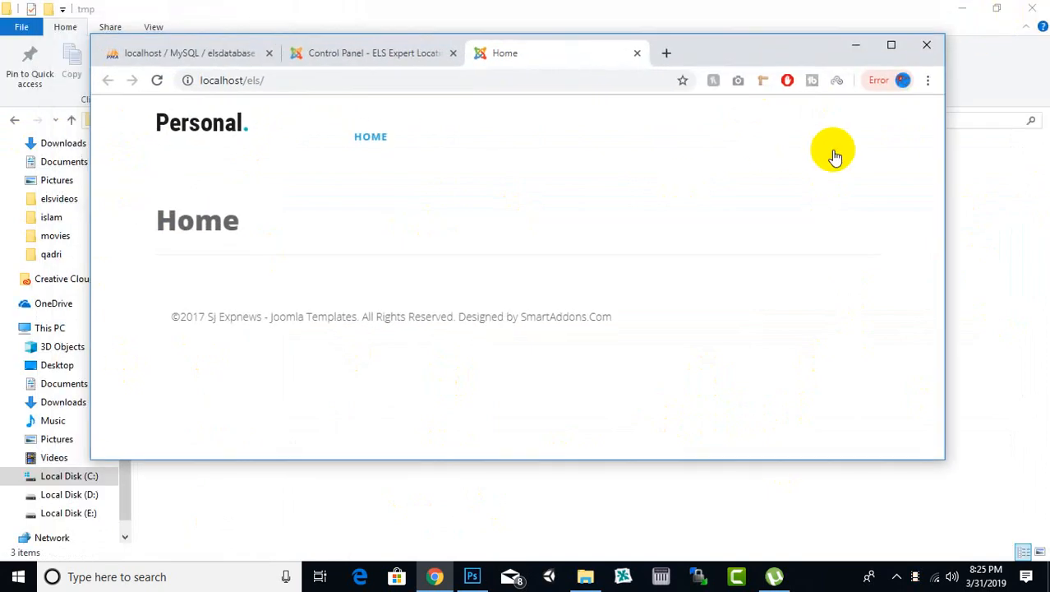
{"action": "left_click_drag", "start_coordinate": [942, 141], "coordinate": [1035, 257]}
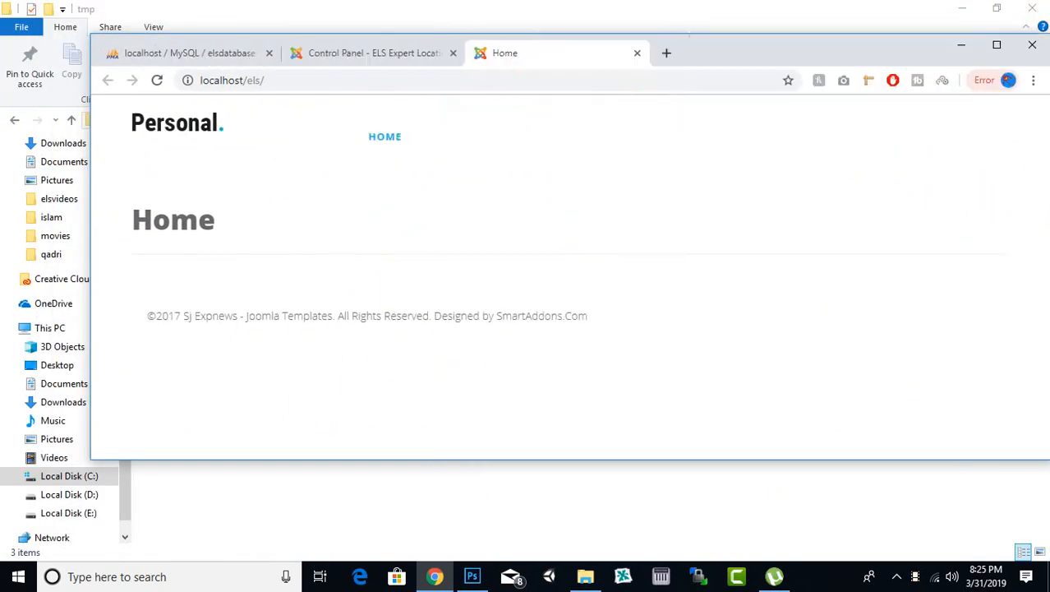
{"action": "left_click", "coordinate": [997, 44]}
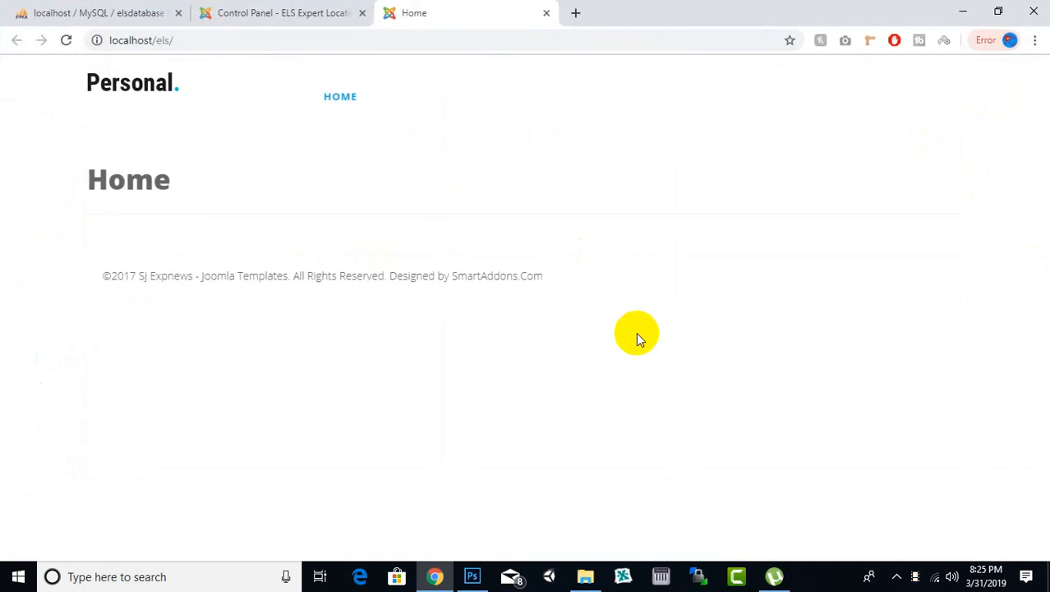
{"action": "right_click", "coordinate": [428, 6]}
{"action": "left_click", "coordinate": [242, 74]}
{"action": "right_click", "coordinate": [166, 87]}
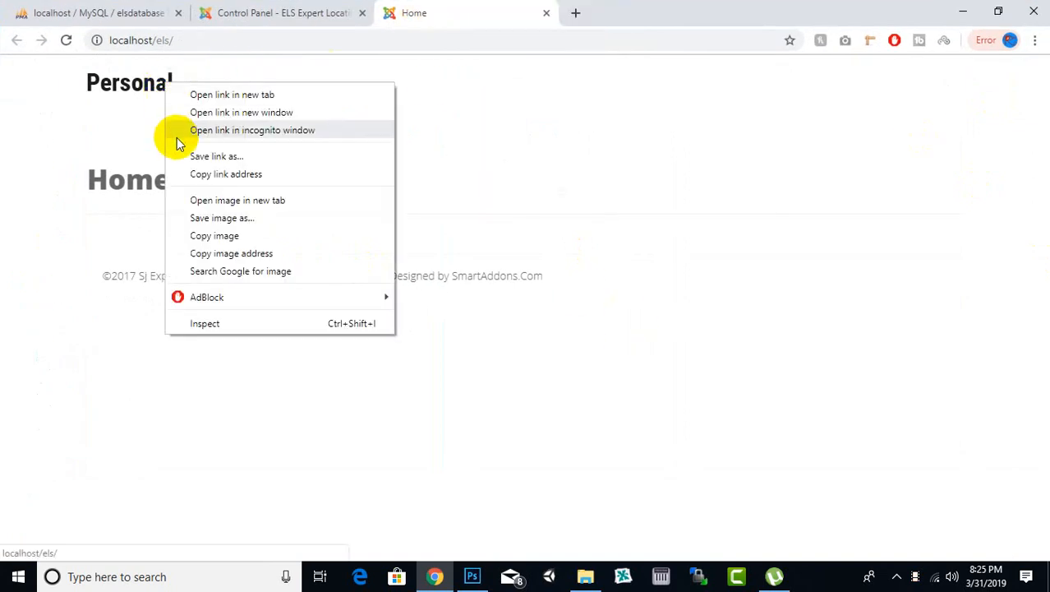
{"action": "left_click", "coordinate": [572, 148]}
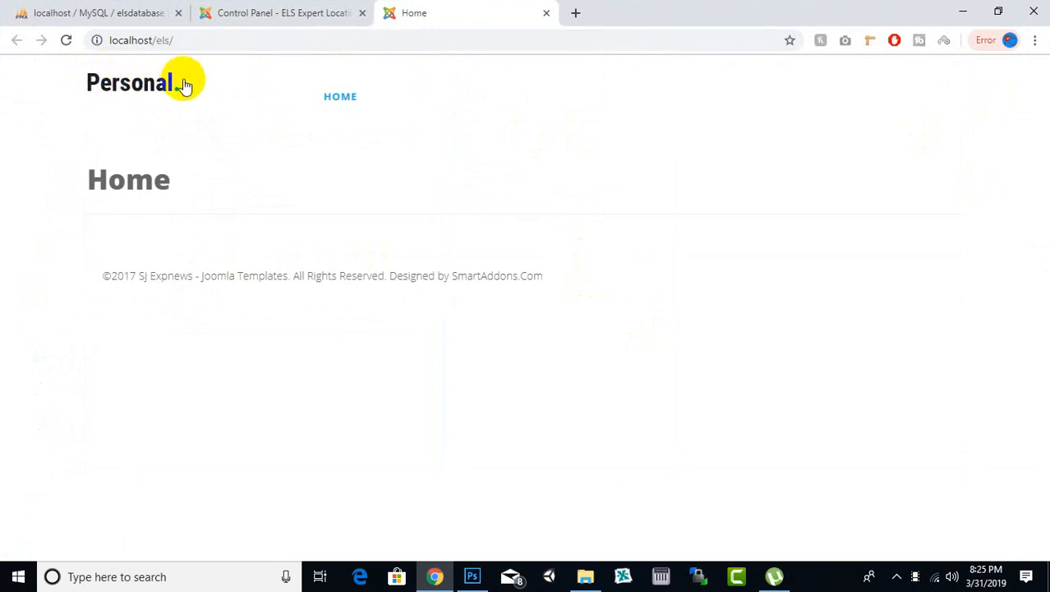
{"action": "left_click", "coordinate": [289, 12]}
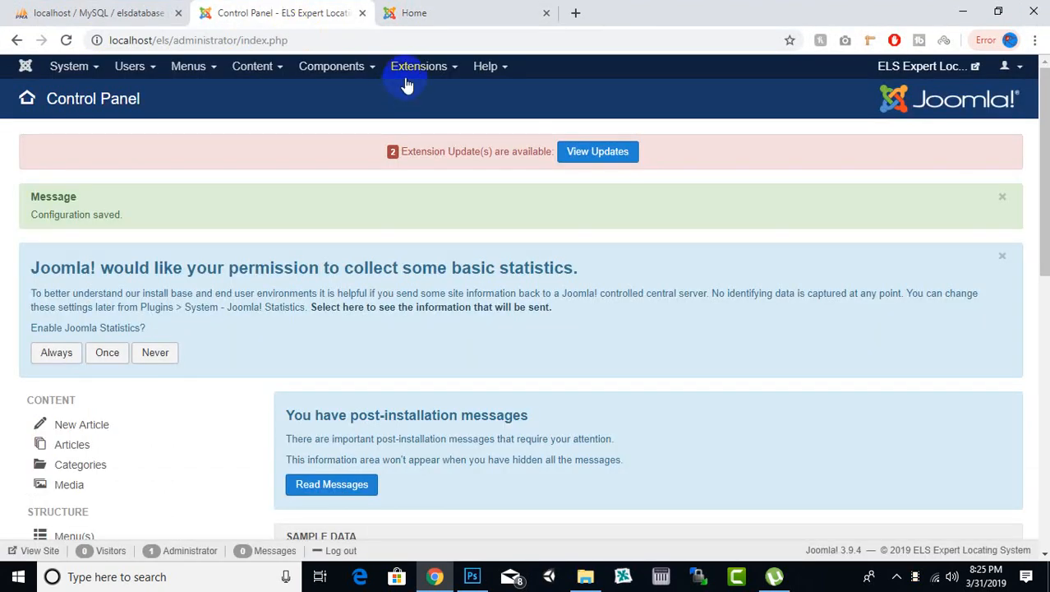
{"action": "left_click", "coordinate": [436, 12]}
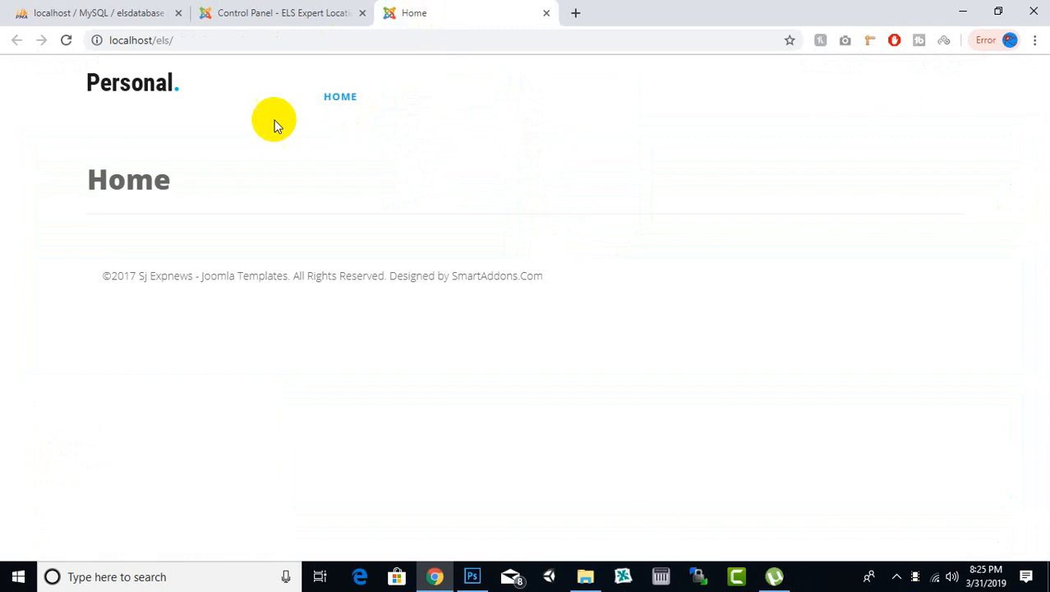
Step: Save the site's Personal logo image to the Desktop as logo.png and open it in Photoshop
{"action": "right_click", "coordinate": [161, 88]}
{"action": "left_click", "coordinate": [210, 225]}
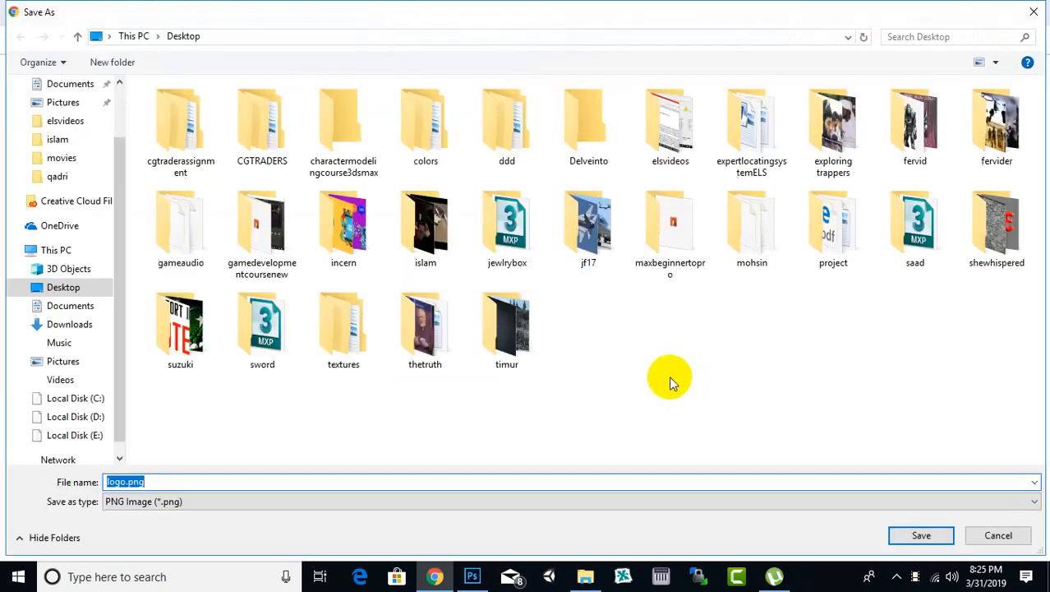
{"action": "left_click", "coordinate": [922, 538]}
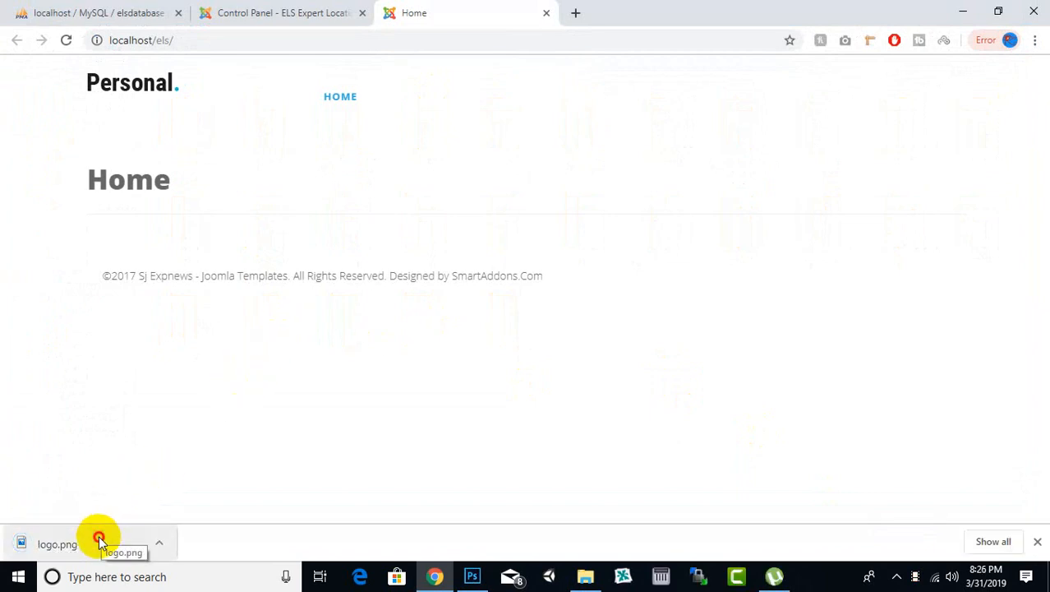
{"action": "left_click_drag", "start_coordinate": [98, 539], "coordinate": [417, 277]}
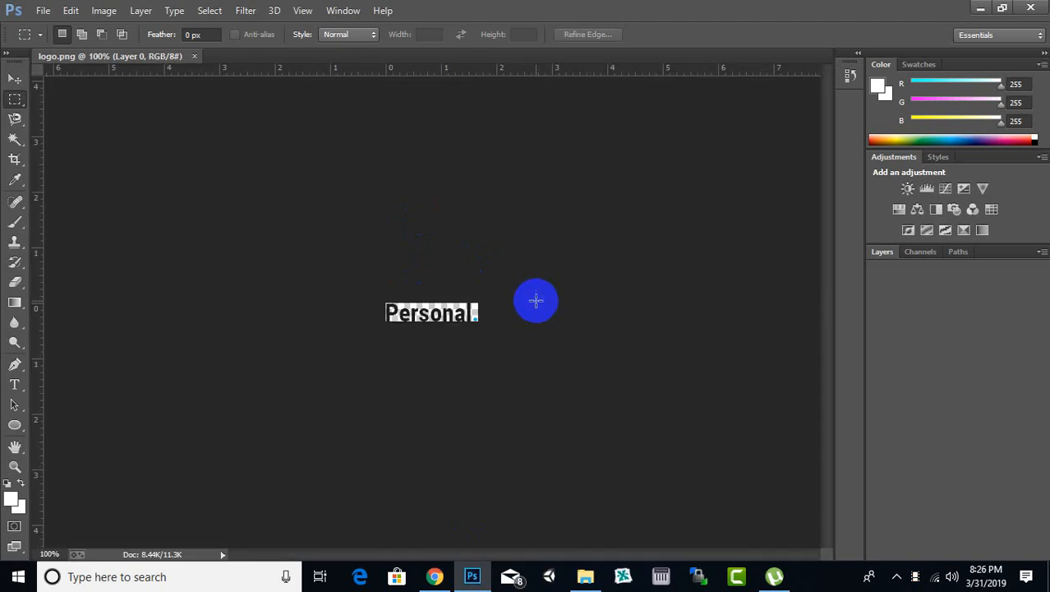
Step: Set the logo image's resolution to 300 pixels/inch with resampling on, enlarging it to 500 × 100 px
{"action": "left_click", "coordinate": [15, 79]}
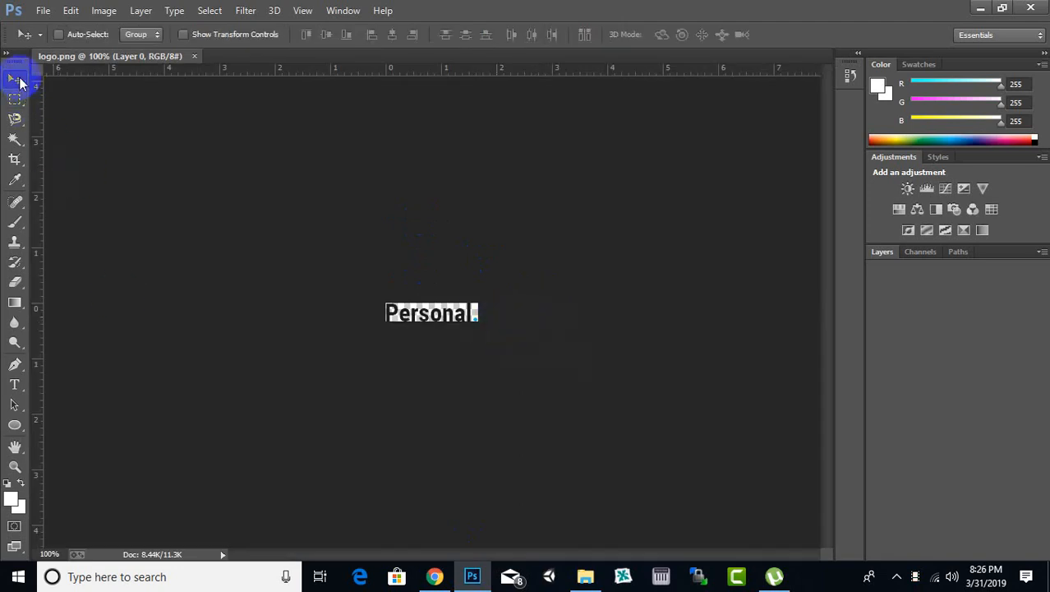
{"action": "left_click", "coordinate": [104, 11]}
{"action": "left_click", "coordinate": [153, 123]}
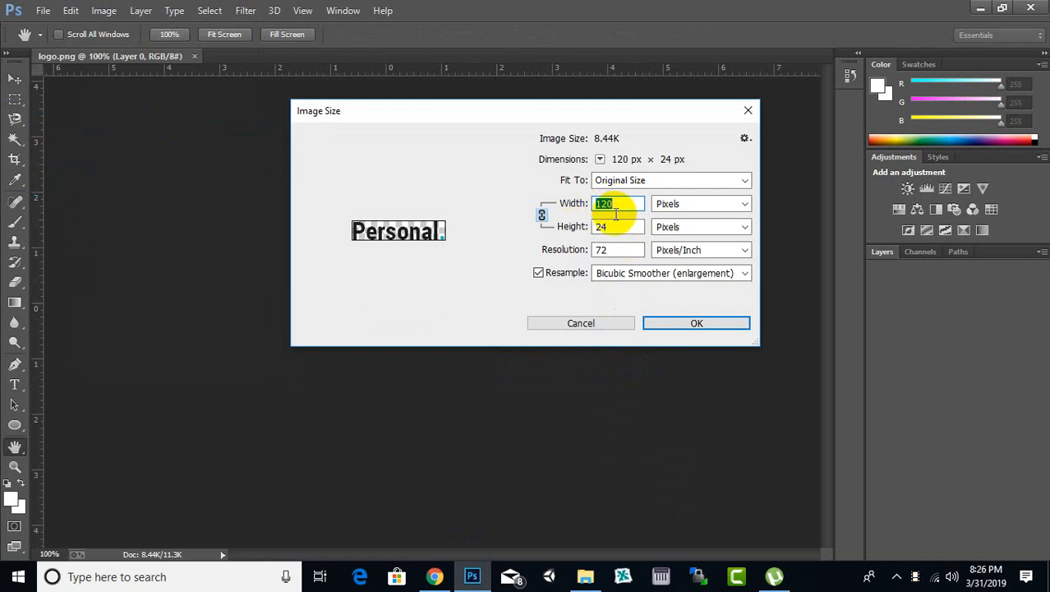
{"action": "double_click", "coordinate": [606, 249]}
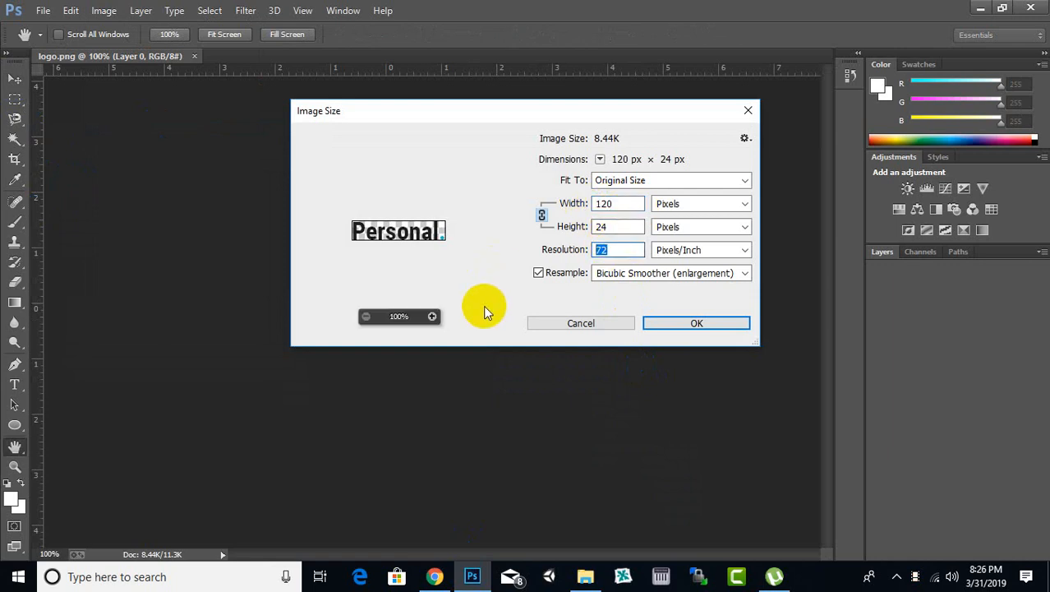
{"action": "type", "text": "300"}
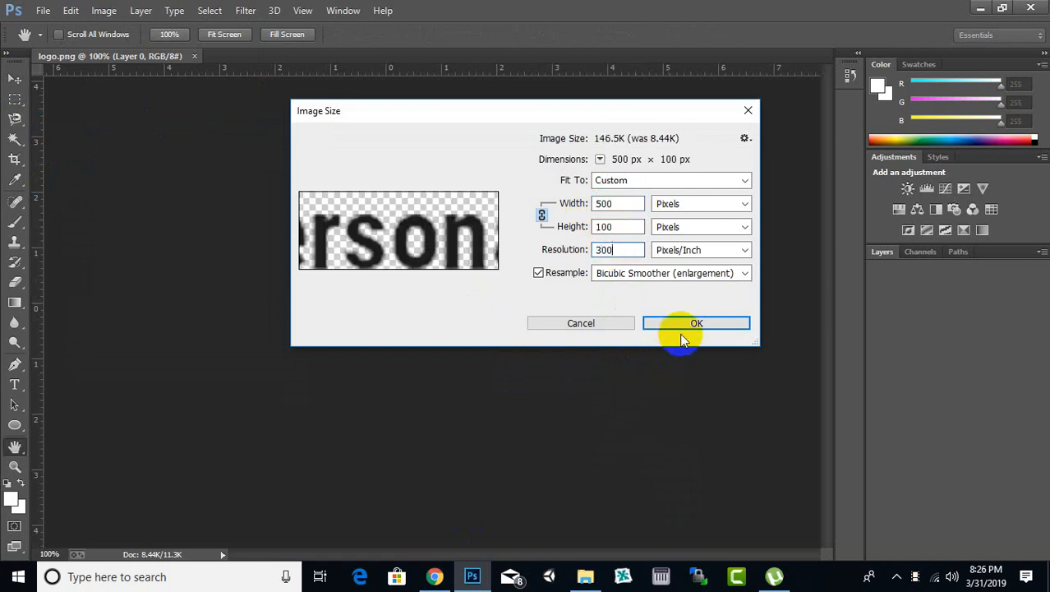
{"action": "left_click", "coordinate": [687, 325]}
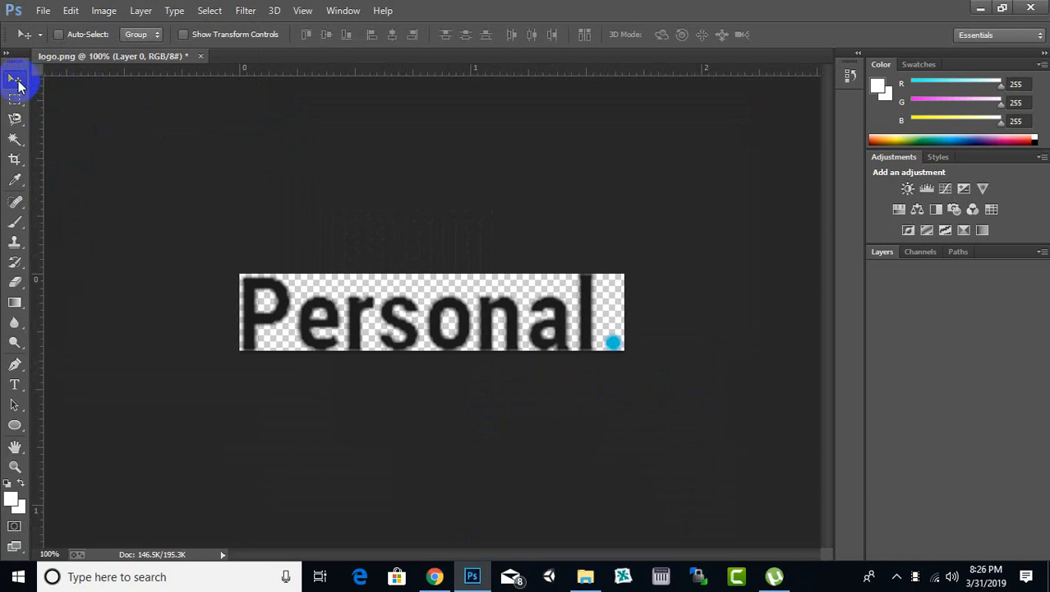
Step: Erase the whole Personal lettering and its blue dot from the logo with the Eraser
{"action": "left_click", "coordinate": [14, 282]}
{"action": "mouse_move", "coordinate": [247, 305]}
{"action": "left_mouse_down"}
{"action": "mouse_move", "coordinate": [262, 301]}
{"action": "mouse_move", "coordinate": [283, 328]}
{"action": "mouse_move", "coordinate": [342, 335]}
{"action": "mouse_move", "coordinate": [635, 305]}
{"action": "mouse_move", "coordinate": [215, 378]}
{"action": "mouse_move", "coordinate": [576, 296]}
{"action": "mouse_move", "coordinate": [85, 346]}
{"action": "left_mouse_up"}
{"action": "left_click", "coordinate": [15, 82]}
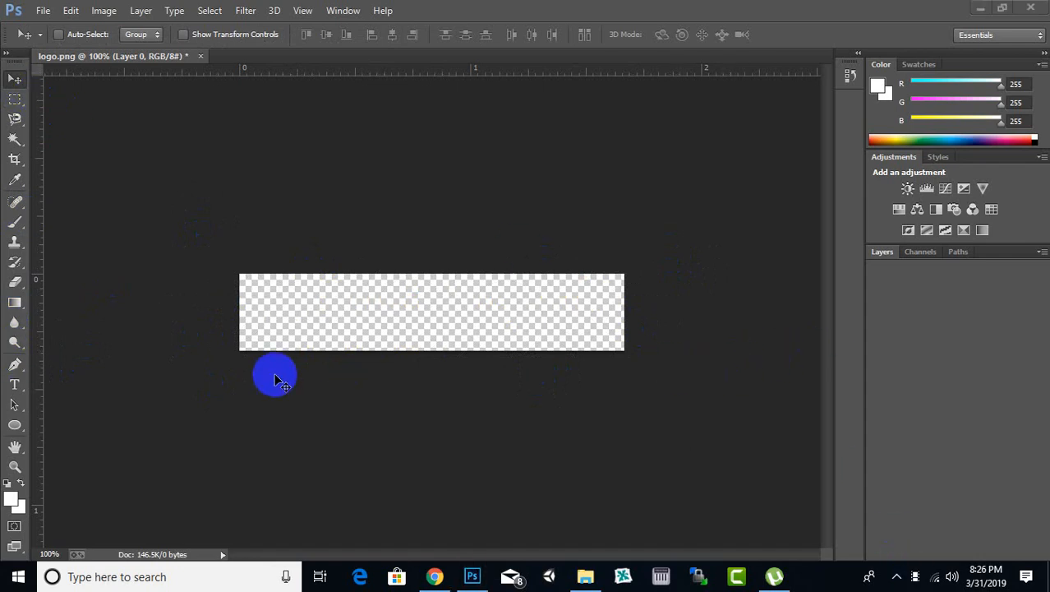
Step: Add the text EXPERT to the empty logo canvas in the Tele-Marines font at 40 pt
{"action": "left_click", "coordinate": [10, 383]}
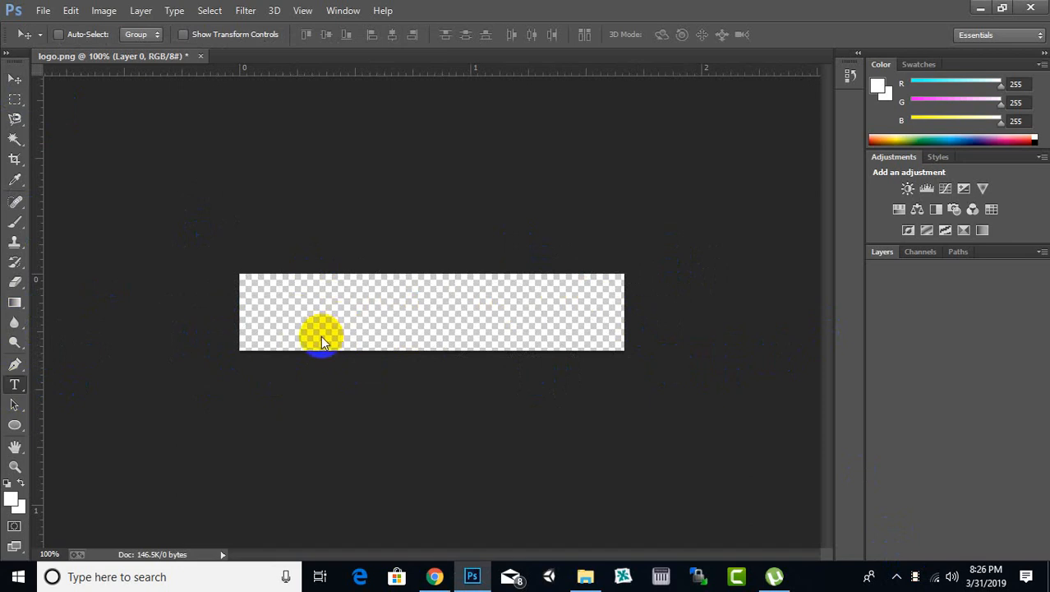
{"action": "left_click", "coordinate": [16, 387]}
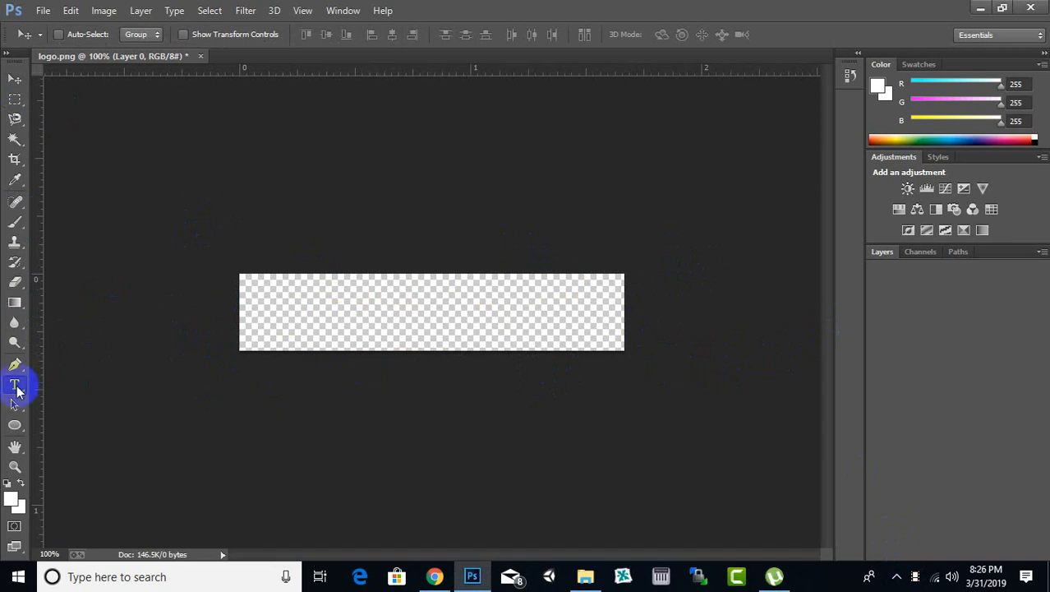
{"action": "left_click", "coordinate": [190, 348]}
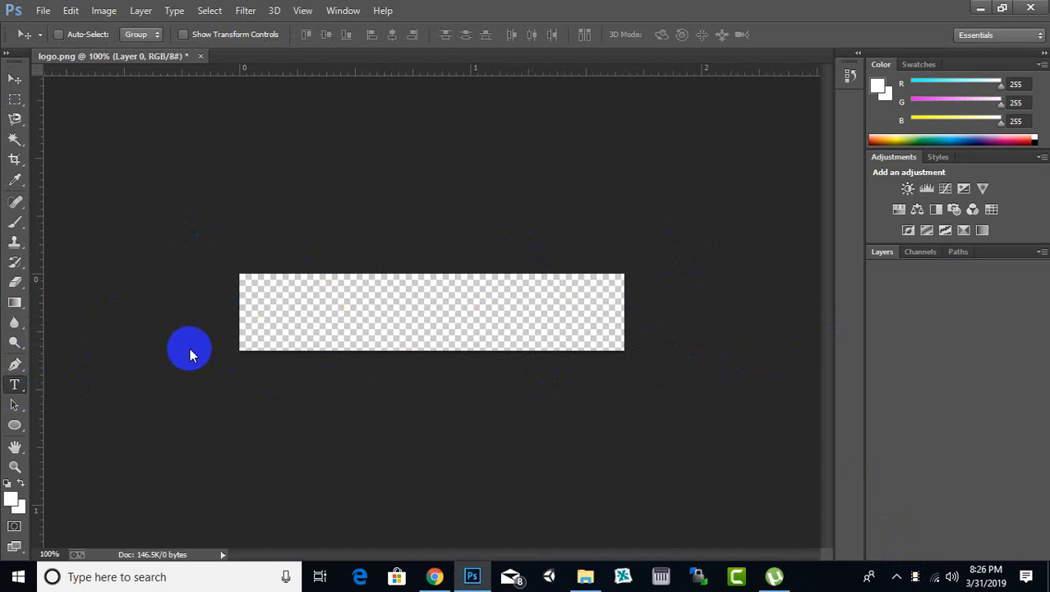
{"action": "left_click", "coordinate": [277, 322]}
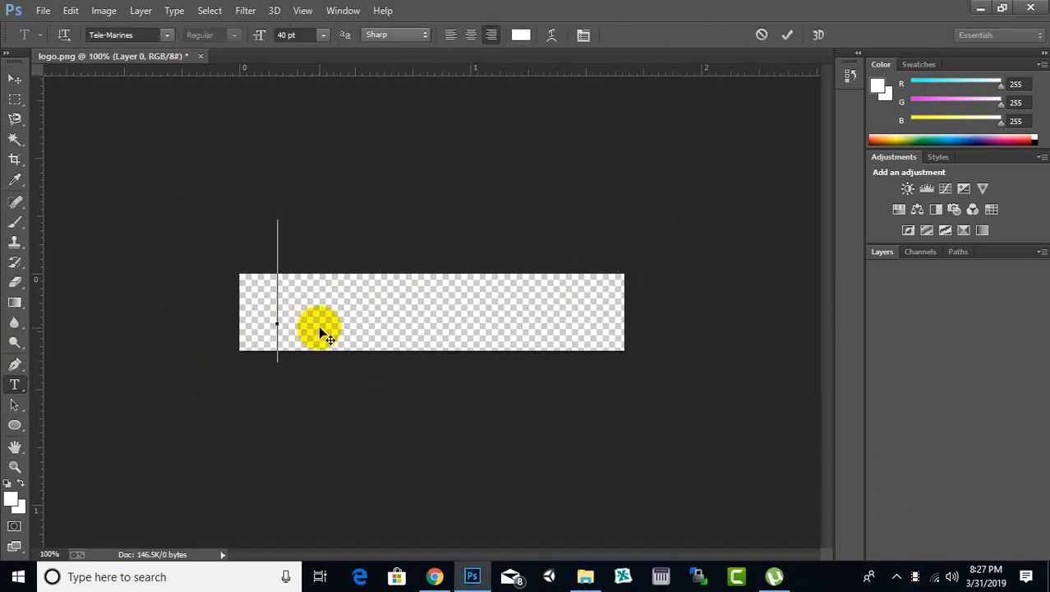
{"action": "type", "text": "E"}
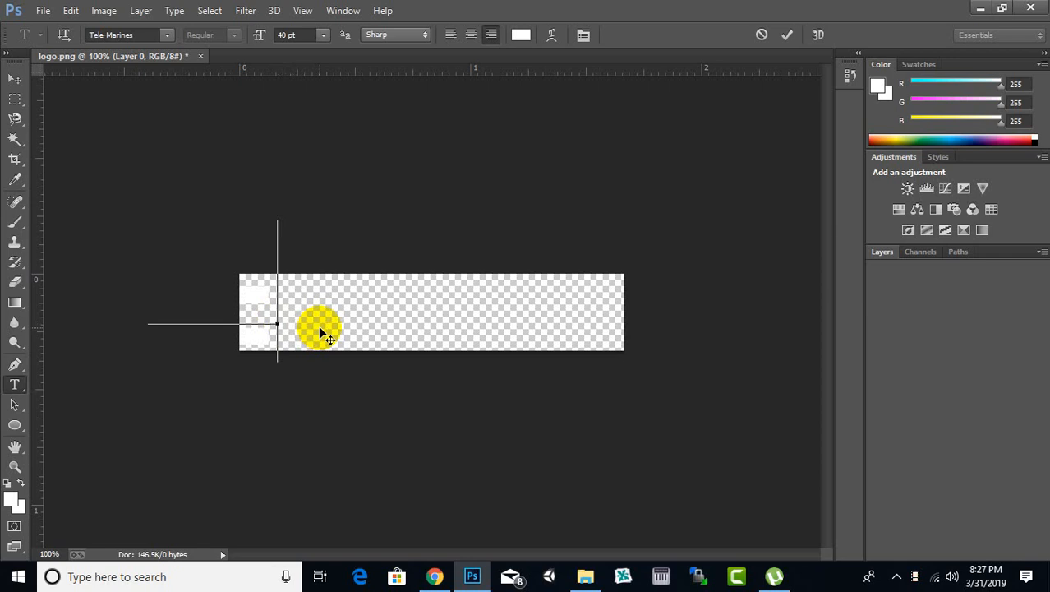
{"action": "key", "text": "BackSpace"}
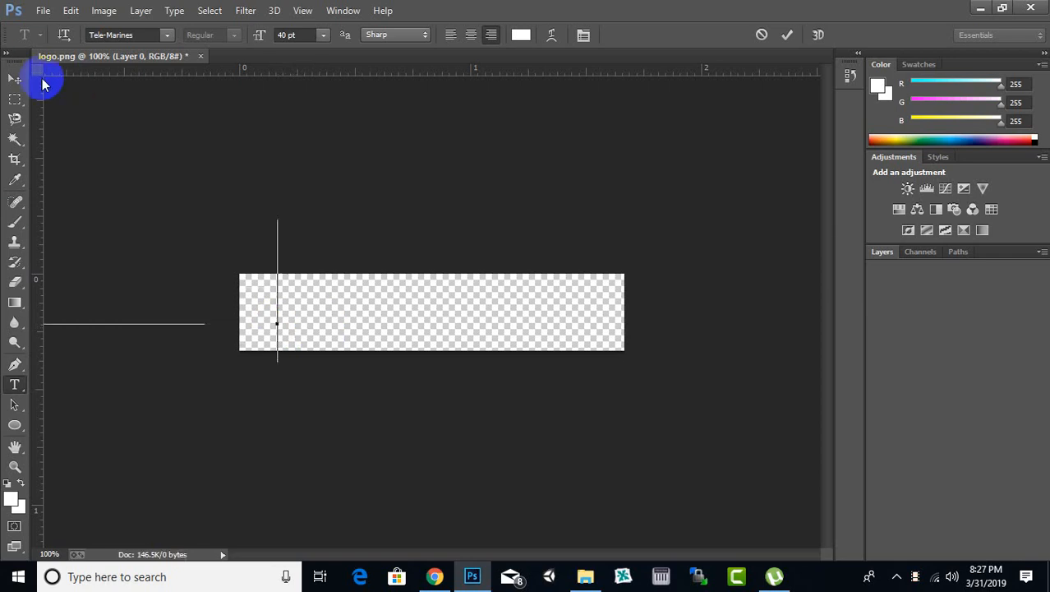
Step: Set the colour of the entire EXPERT text to black (000000)
{"action": "key", "text": "ctrl+a"}
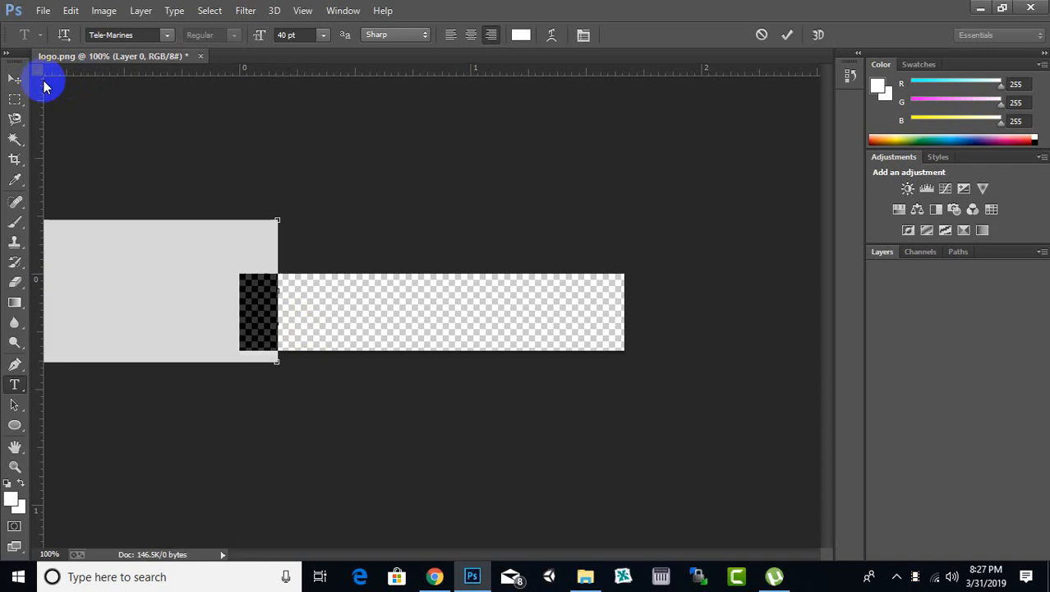
{"action": "left_click", "coordinate": [11, 498]}
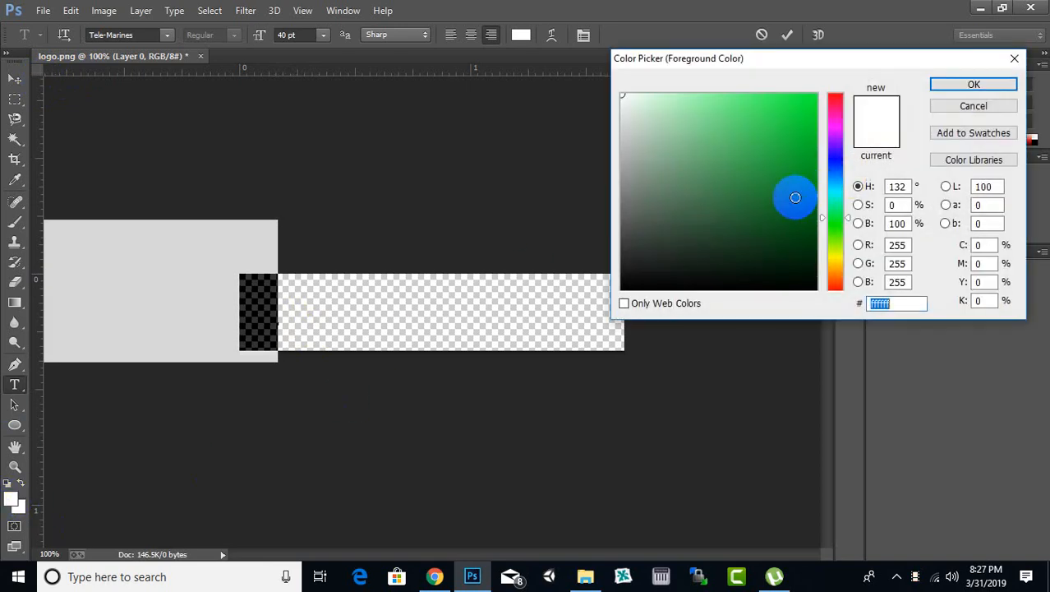
{"action": "type", "text": "000000"}
{"action": "left_click", "coordinate": [973, 85]}
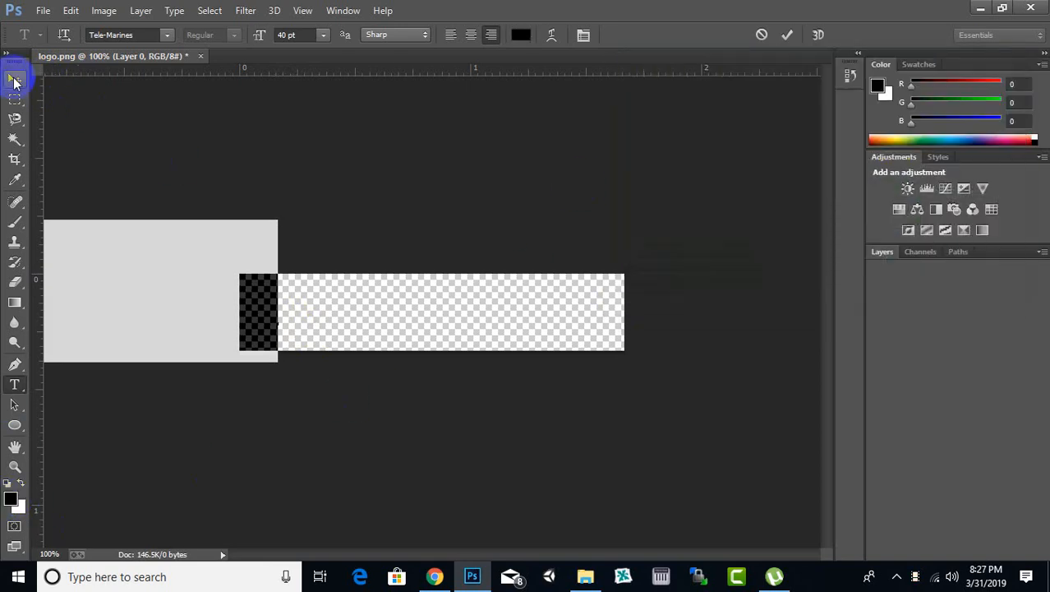
Step: Move the EXPERT text onto the canvas and scale it proportionally to about 45% so the whole word fits
{"action": "left_click", "coordinate": [14, 78]}
{"action": "left_click_drag", "start_coordinate": [261, 322], "coordinate": [486, 332]}
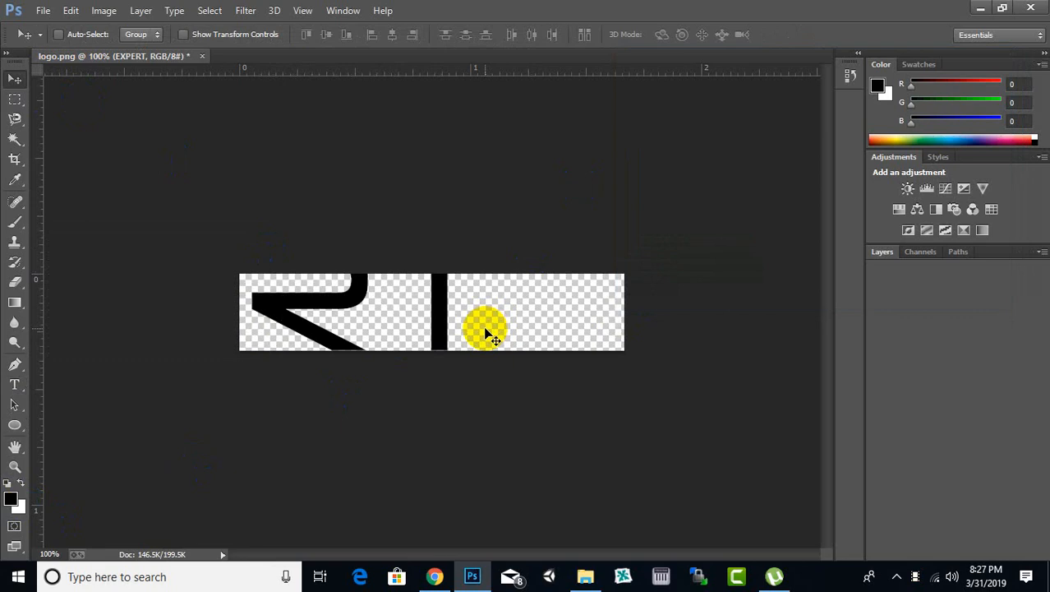
{"action": "key", "text": "ctrl+t"}
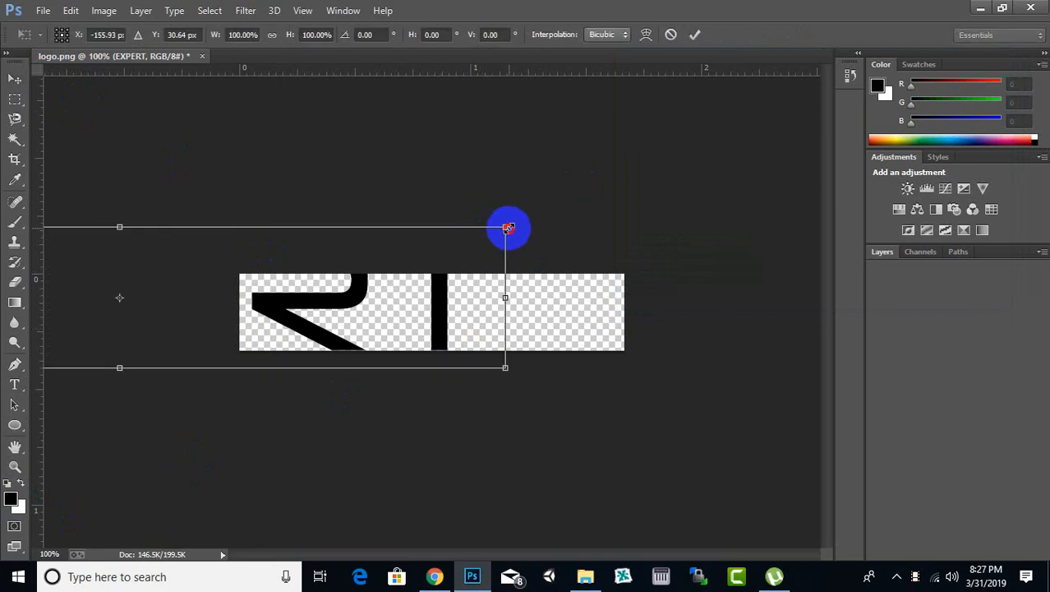
{"action": "left_click_drag", "start_coordinate": [508, 228], "coordinate": [521, 270]}
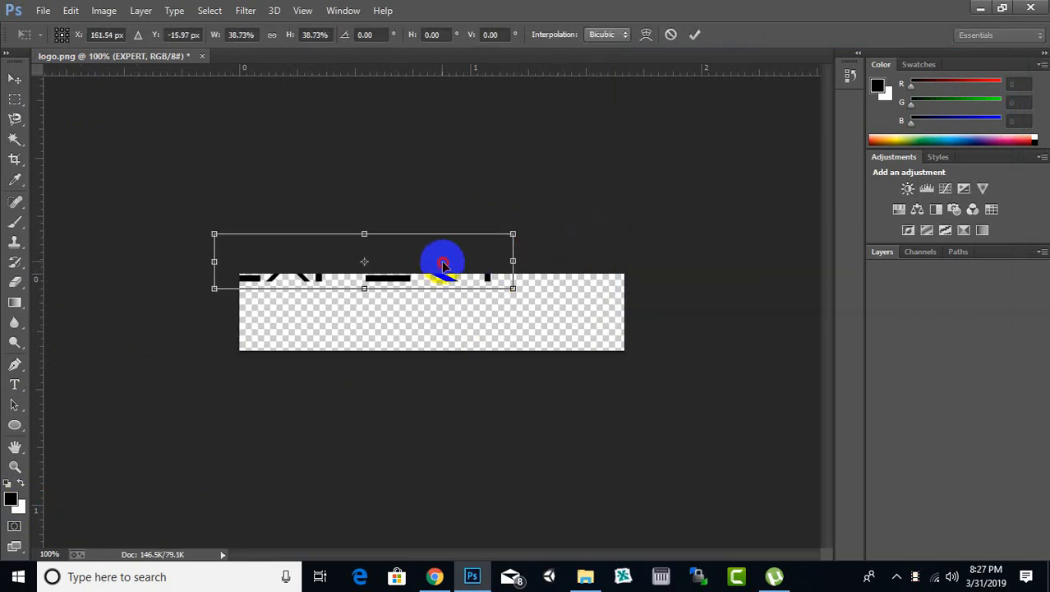
{"action": "left_click_drag", "start_coordinate": [443, 265], "coordinate": [490, 310]}
{"action": "left_click_drag", "start_coordinate": [563, 337], "coordinate": [613, 349]}
{"action": "mouse_move", "coordinate": [573, 306]}
{"action": "left_mouse_down"}
{"action": "mouse_move", "coordinate": [586, 293]}
{"action": "mouse_move", "coordinate": [577, 294]}
{"action": "left_mouse_up"}
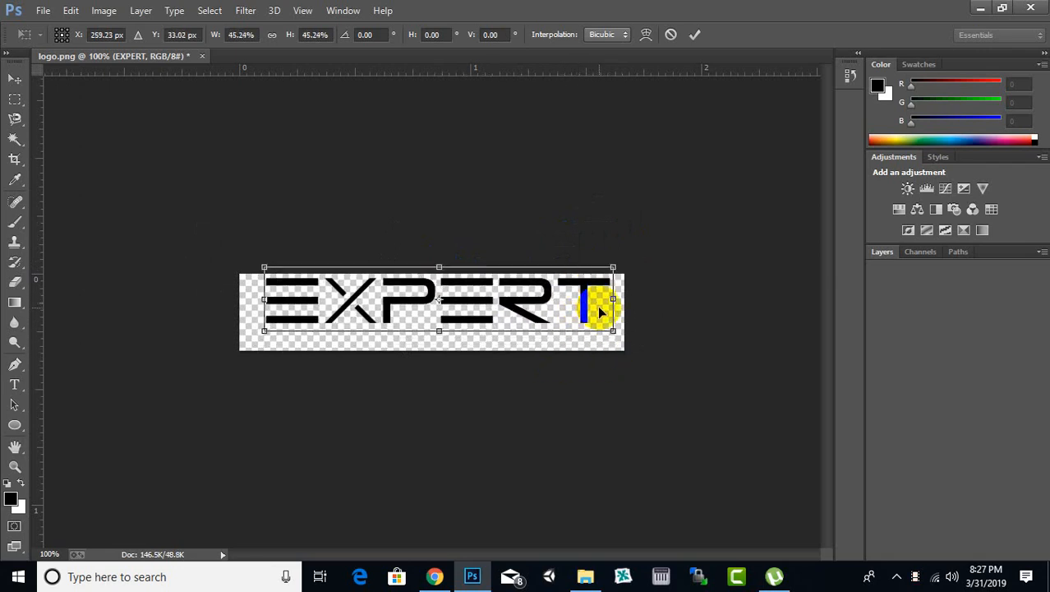
{"action": "key", "text": "Return"}
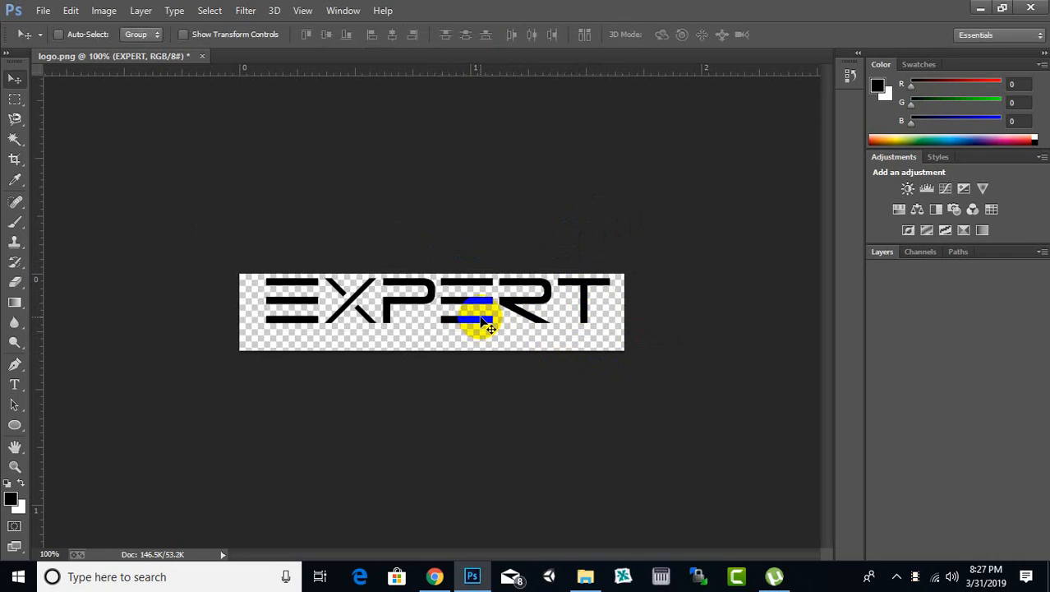
Step: Nudge the EXPERT text to centre it horizontally and raise it close to the canvas's upper edge
{"action": "key", "text": "Left"}
{"action": "key", "text": "Left"}
{"action": "key", "text": "Left"}
{"action": "key", "text": "Left"}
{"action": "key", "text": "Left"}
{"action": "key", "text": "Left"}
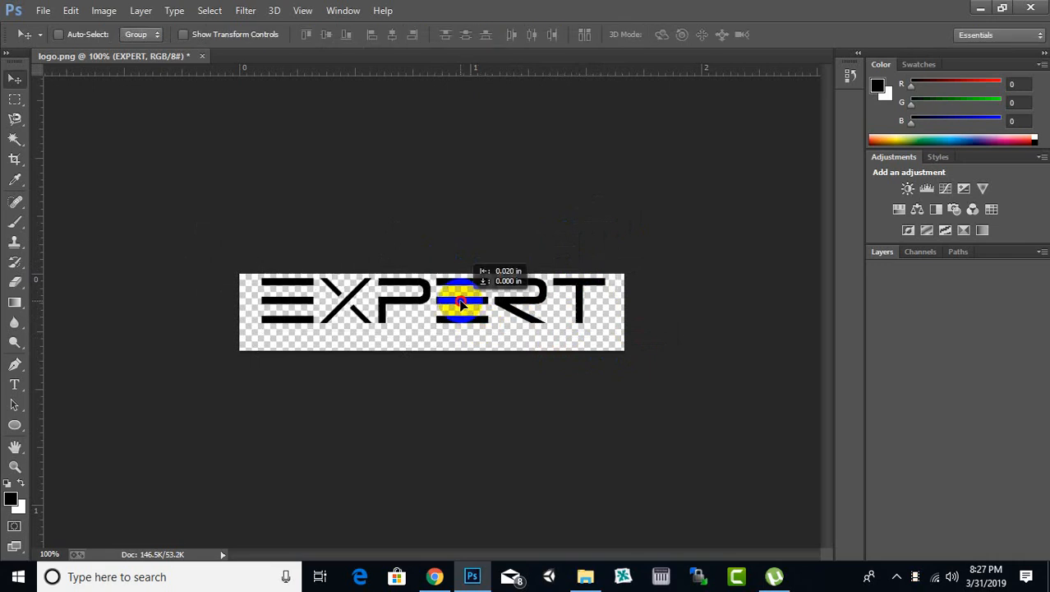
{"action": "left_click_drag", "start_coordinate": [460, 301], "coordinate": [464, 301]}
{"action": "scroll", "coordinate": [387, 330], "scroll_direction": "up", "scroll_amount": 8}
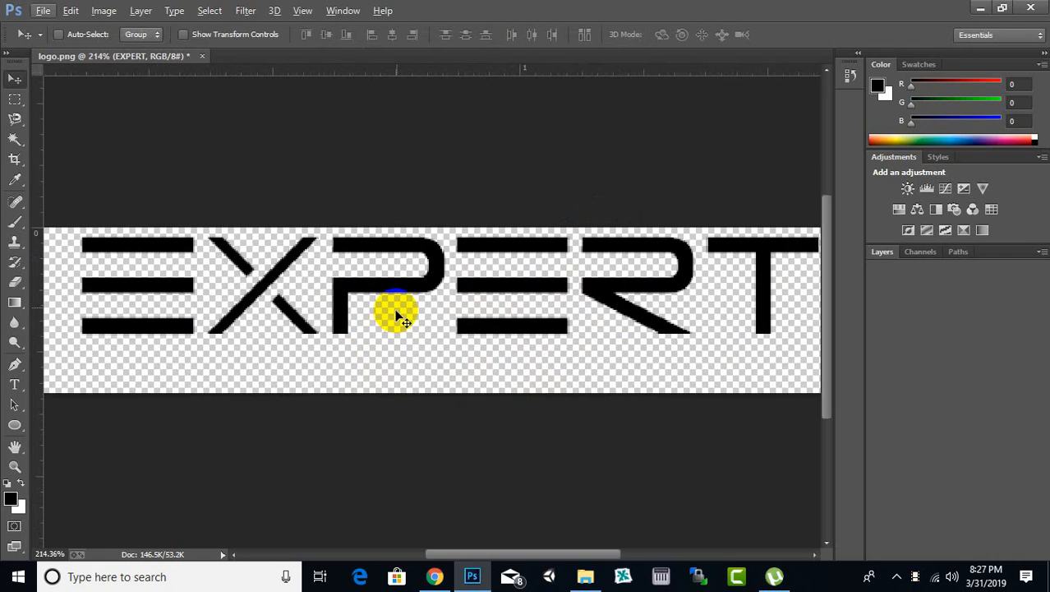
{"action": "left_click_drag", "start_coordinate": [402, 286], "coordinate": [401, 283]}
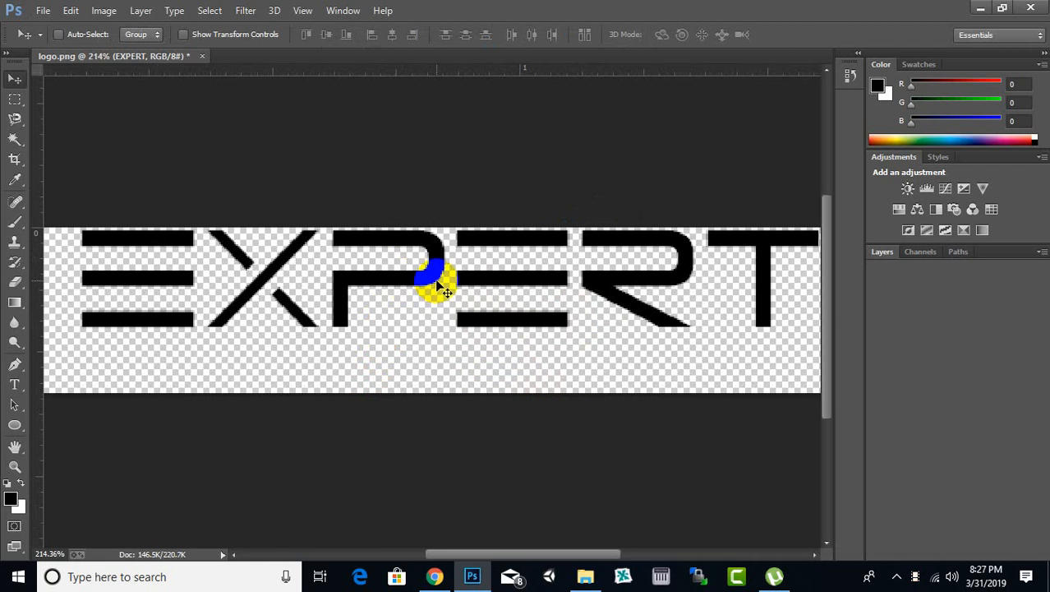
{"action": "scroll", "coordinate": [434, 281], "scroll_direction": "down", "scroll_amount": 5}
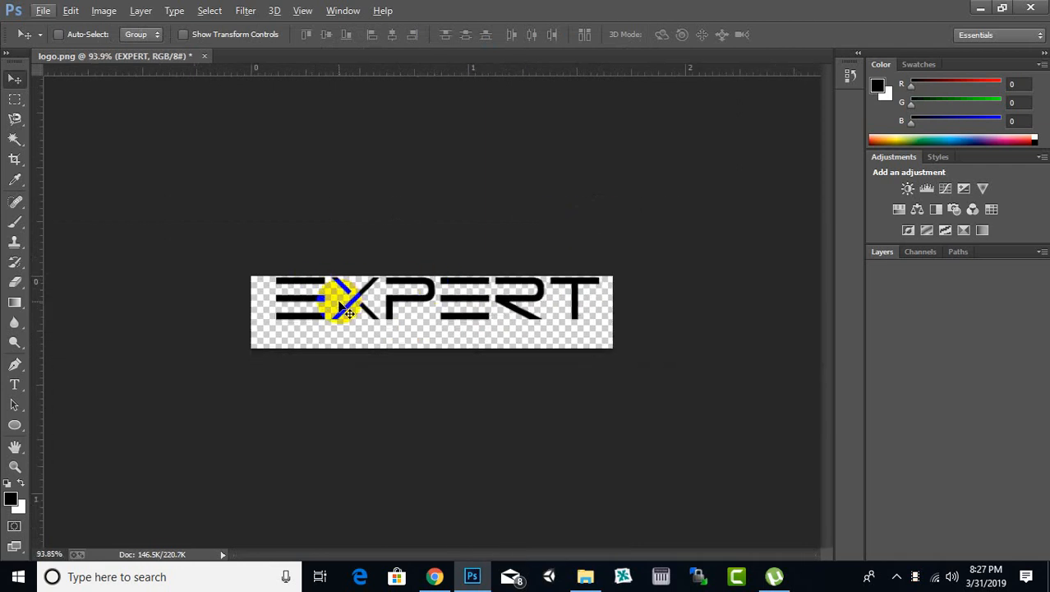
Step: Scale the EXPERT text proportionally to about 109% so it spans the canvas width
{"action": "key", "text": "ctrl+t"}
{"action": "left_click_drag", "start_coordinate": [253, 346], "coordinate": [255, 339]}
{"action": "left_click_drag", "start_coordinate": [602, 330], "coordinate": [611, 336]}
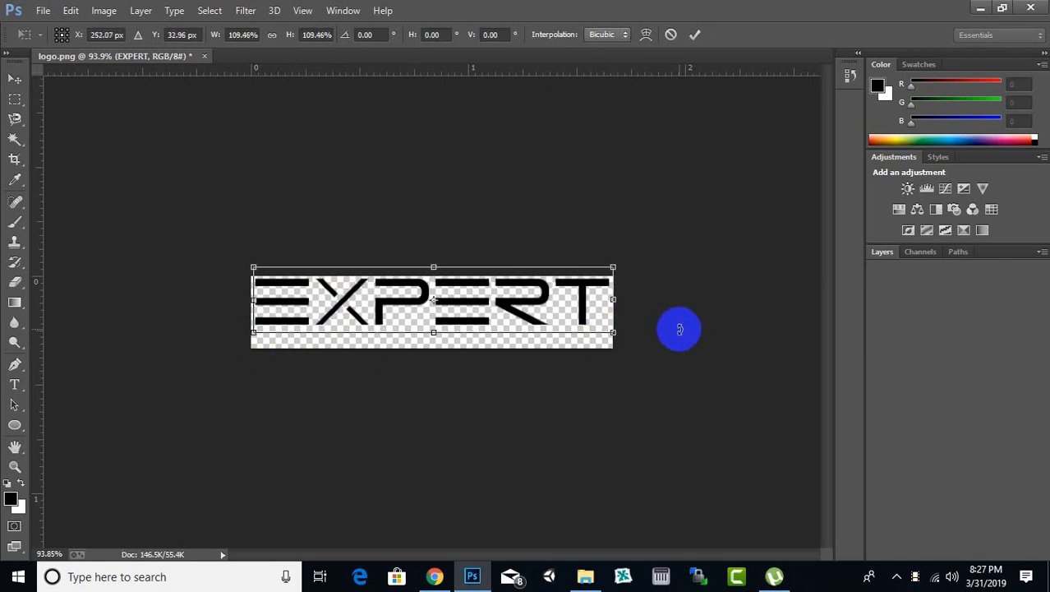
{"action": "key", "text": "Return"}
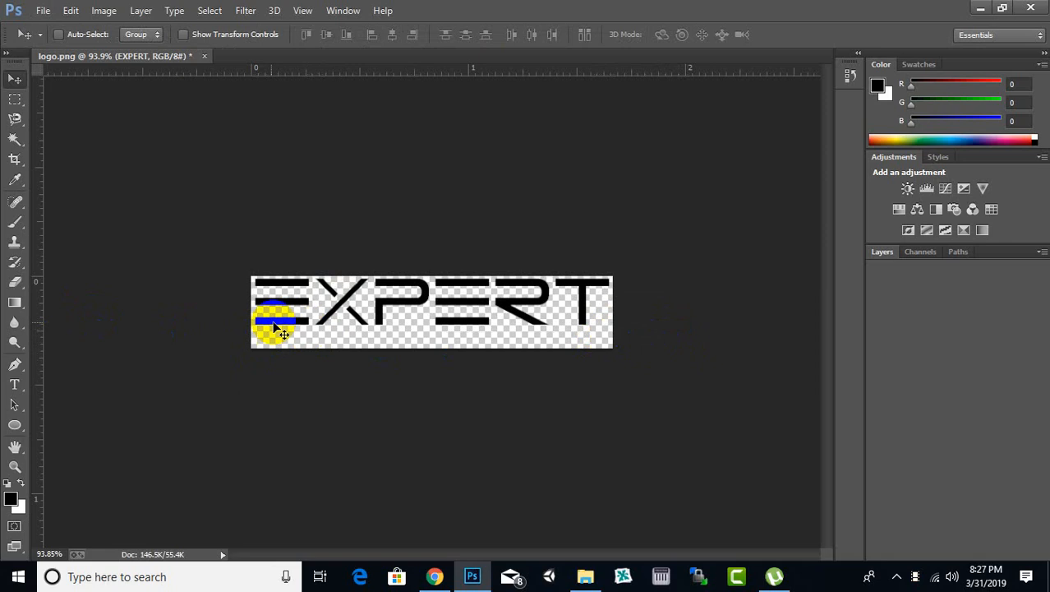
Step: Duplicate the EXPERT text just below the original and replace the copy's wording with LOCATING SYSTEM
{"action": "left_click_drag", "start_coordinate": [390, 322], "coordinate": [381, 329]}
{"action": "left_click", "coordinate": [15, 390]}
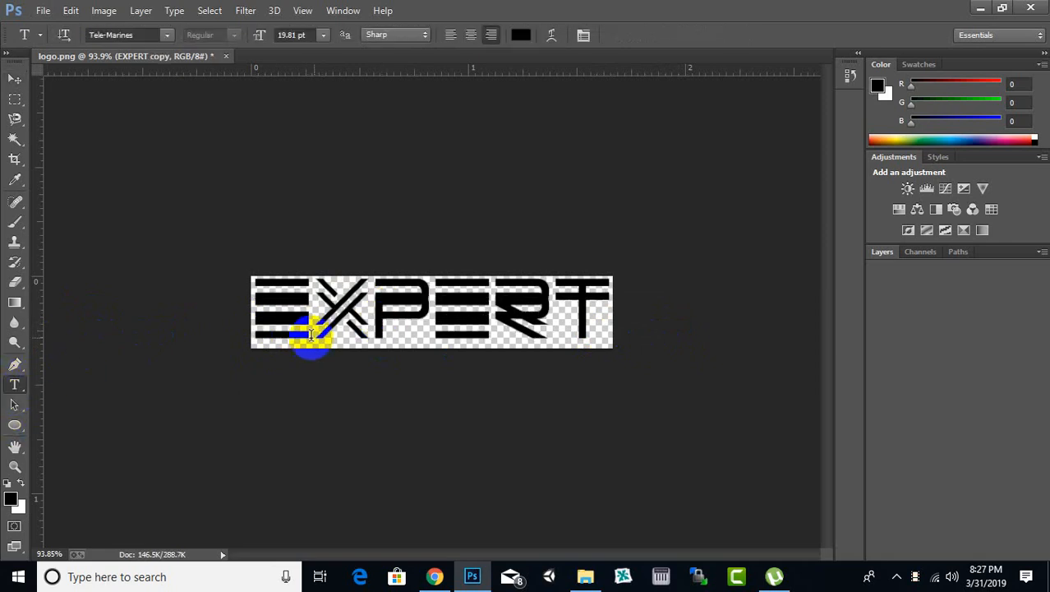
{"action": "left_click", "coordinate": [316, 333]}
{"action": "double_click", "coordinate": [336, 349]}
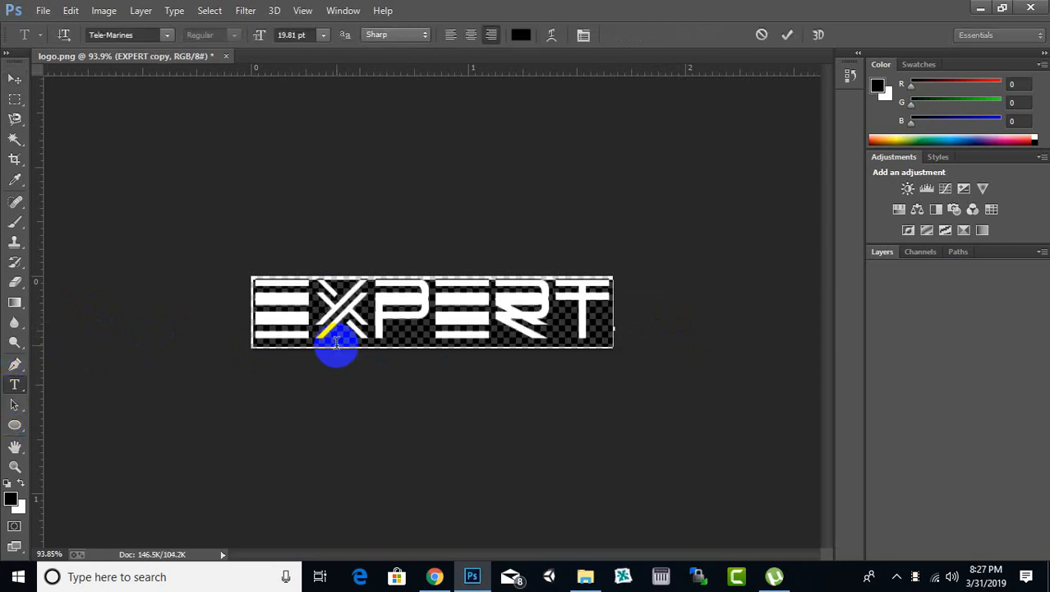
{"action": "type", "text": "OL"}
{"action": "key", "text": "BackSpace"}
{"action": "type", "text": "LO"}
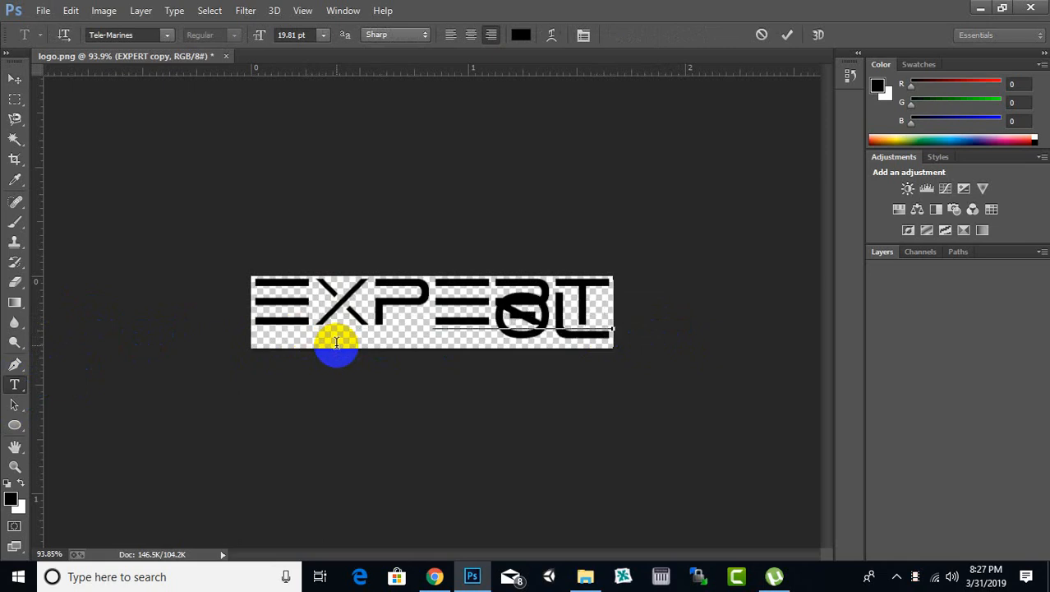
{"action": "key", "text": "BackSpace"}
{"action": "key", "text": "BackSpace"}
{"action": "key", "text": "BackSpace"}
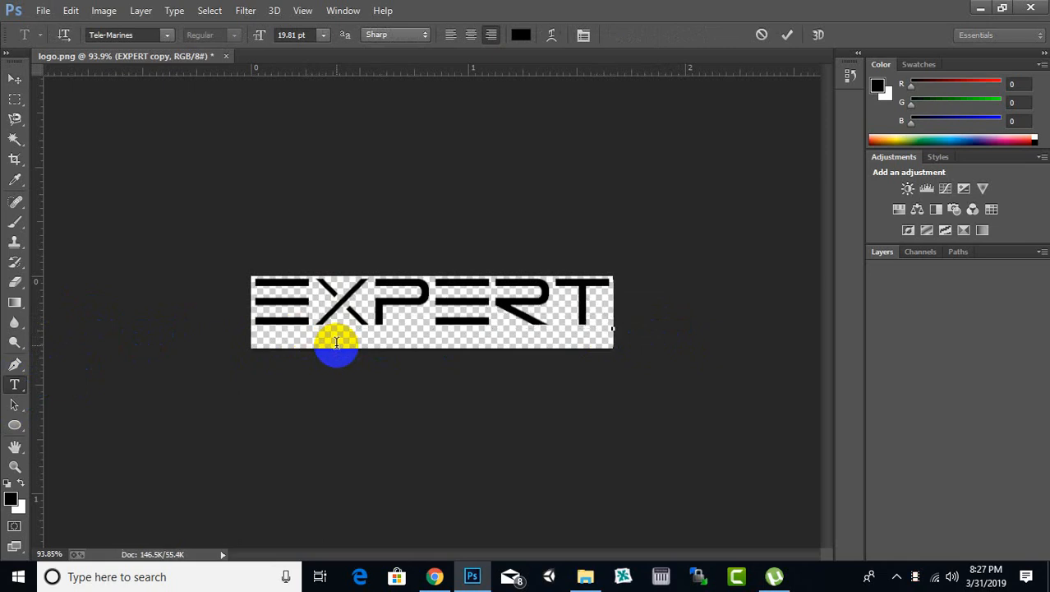
{"action": "type", "text": "LOGATING "}
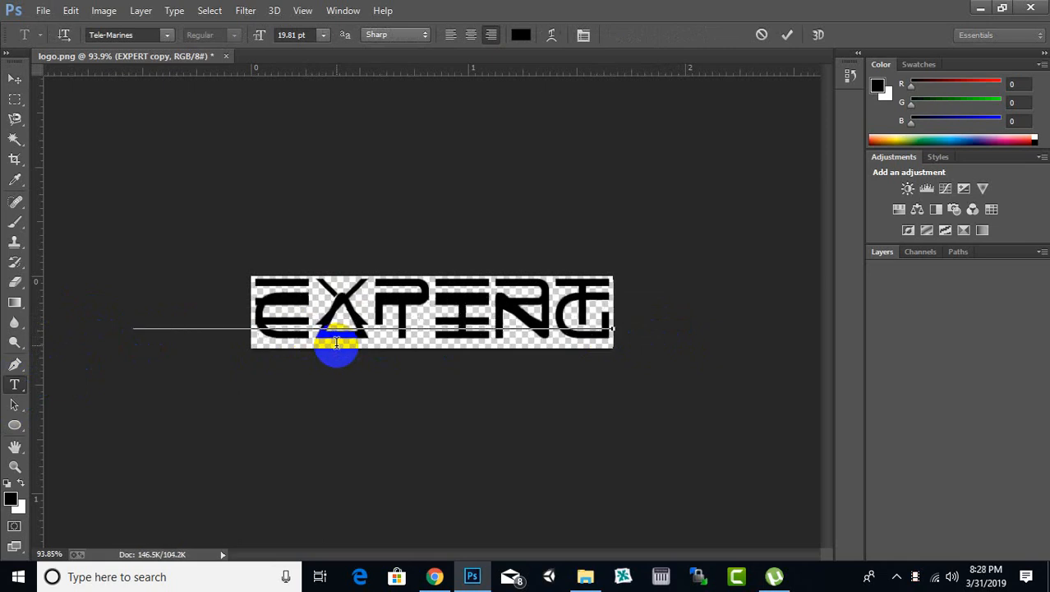
{"action": "type", "text": "SYSTE"}
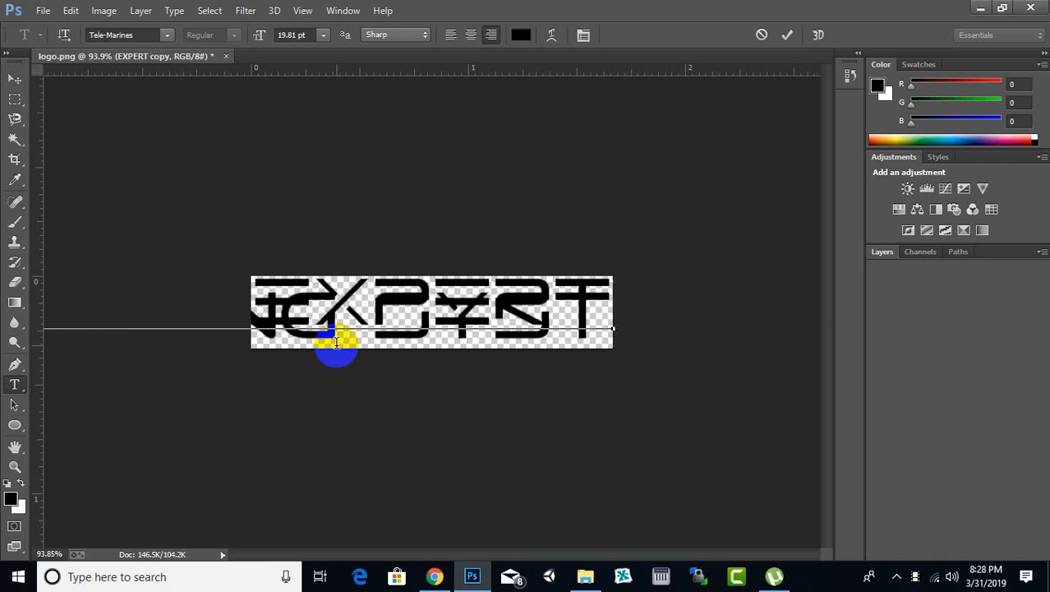
{"action": "type", "text": "M"}
Step: Set the font of the entire LOCATING SYSTEM text to Impact
{"action": "key", "text": "ctrl+a"}
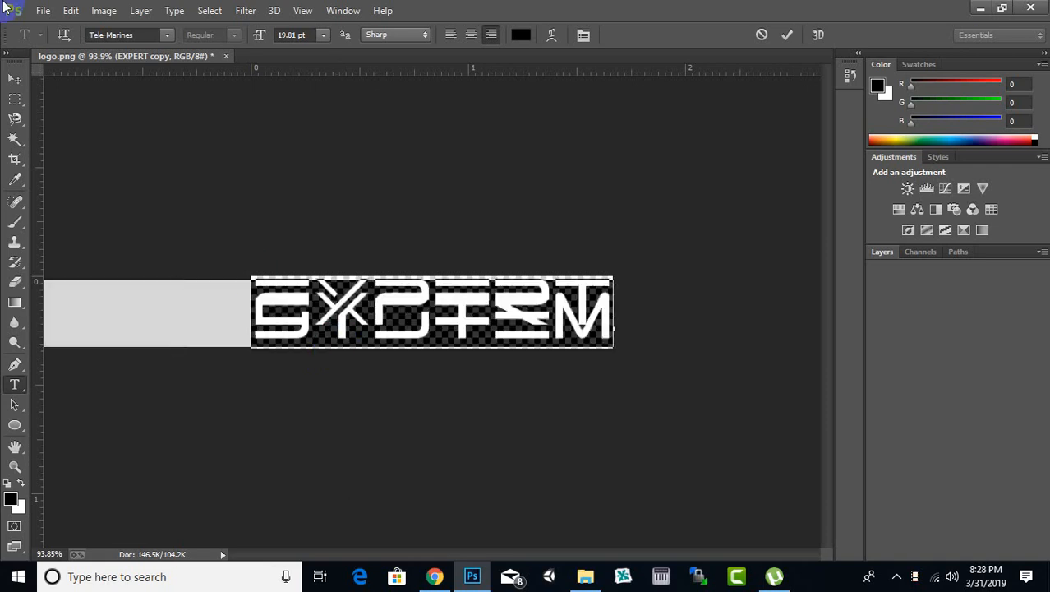
{"action": "left_click", "coordinate": [165, 36]}
{"action": "left_click", "coordinate": [142, 35]}
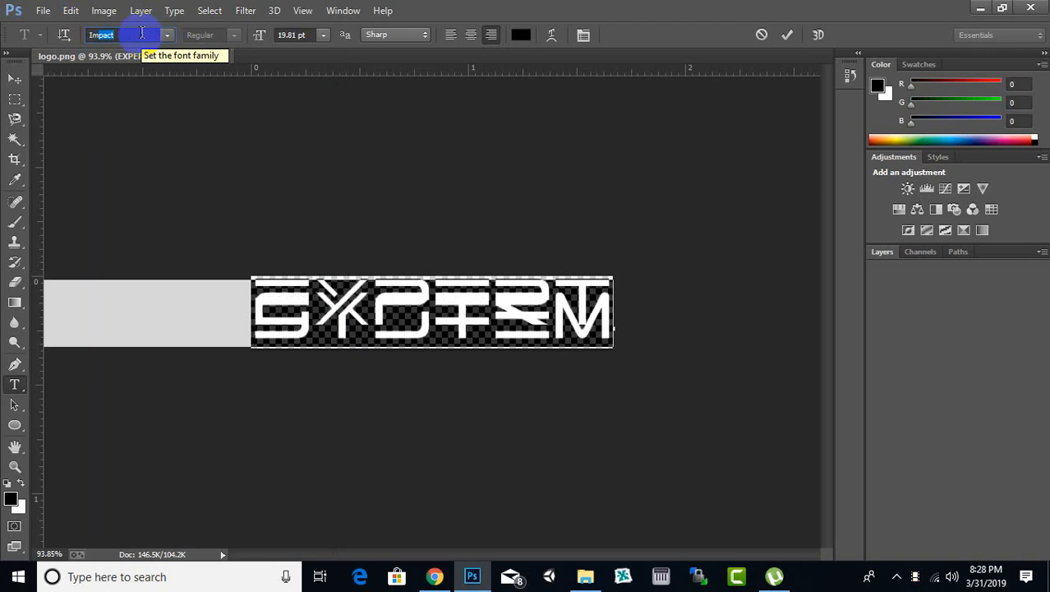
{"action": "key", "text": "Return"}
{"action": "left_click", "coordinate": [20, 81]}
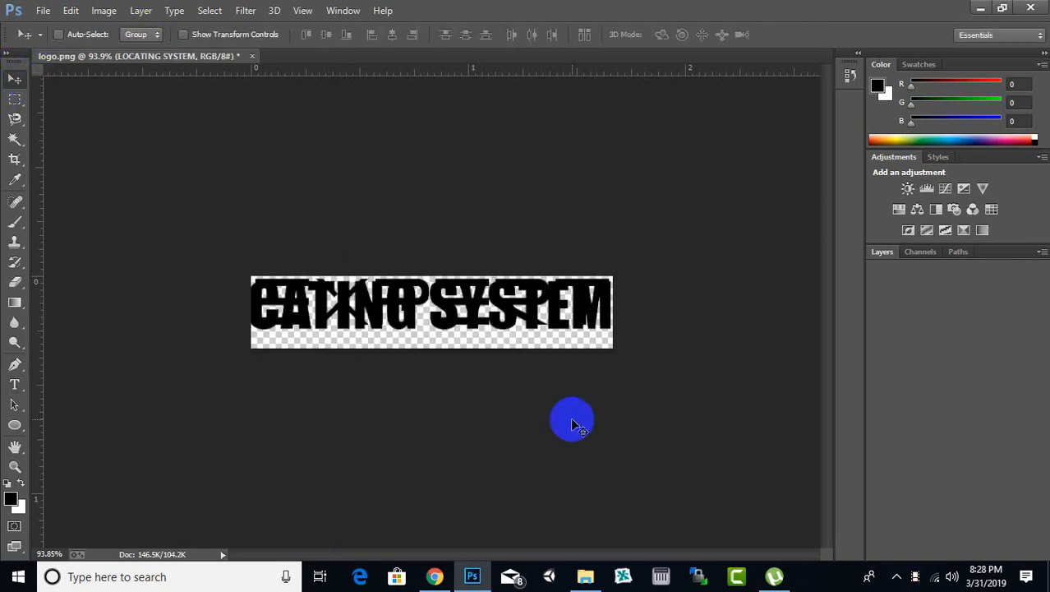
Step: Scale the LOCATING SYSTEM text proportionally to about 50% and place it beneath EXPERT
{"action": "key", "text": "ctrl+t"}
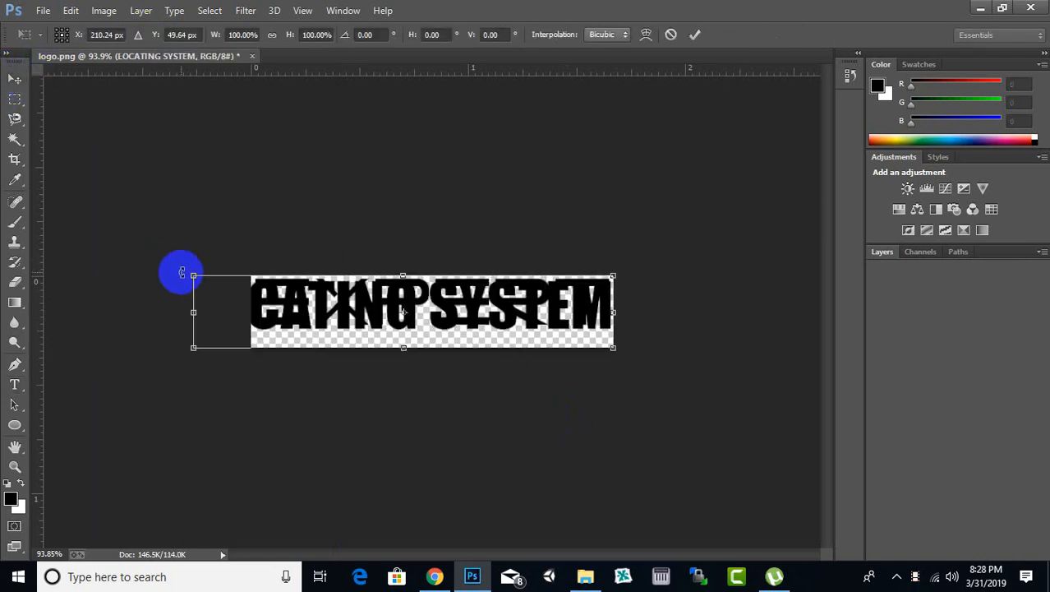
{"action": "left_click_drag", "start_coordinate": [182, 272], "coordinate": [316, 353]}
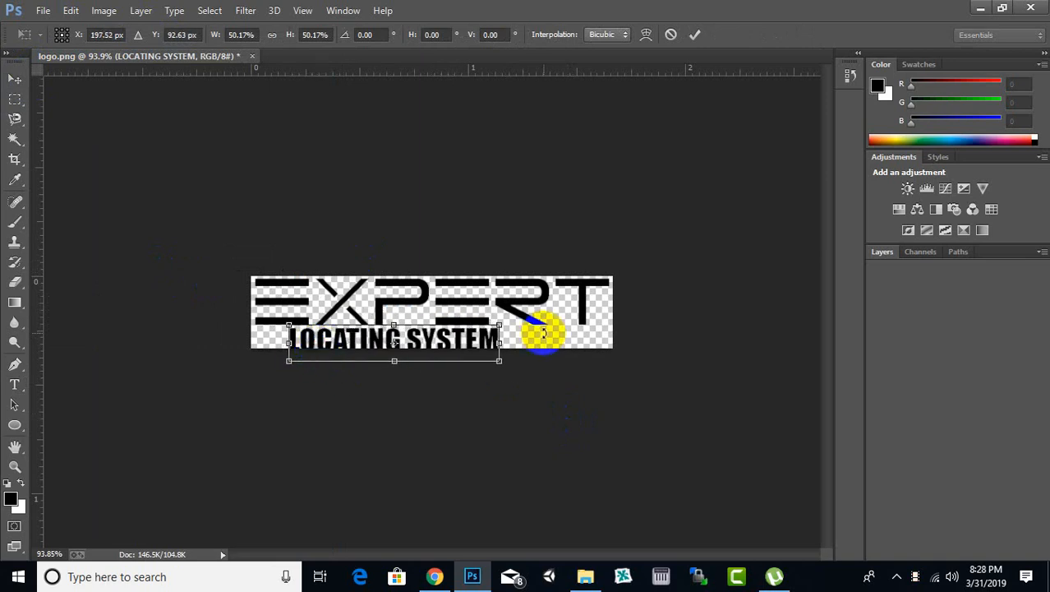
{"action": "key", "text": "Return"}
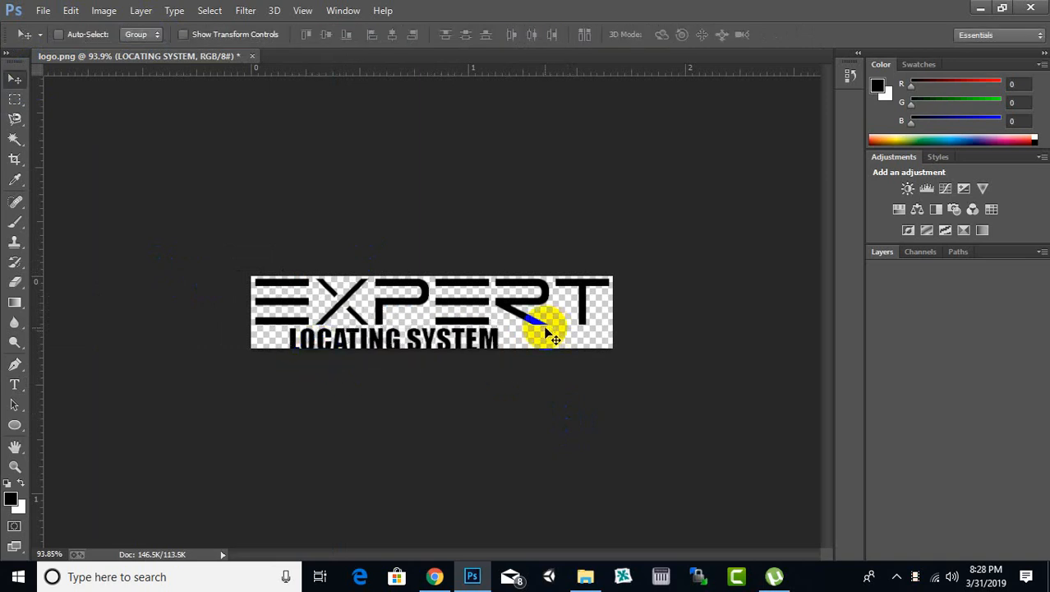
Step: Enlarge the LOCATING SYSTEM text proportionally to about two-thirds of the canvas width and place it in the canvas's lower right corner
{"action": "left_click_drag", "start_coordinate": [373, 341], "coordinate": [339, 308]}
{"action": "key", "text": "ctrl+t"}
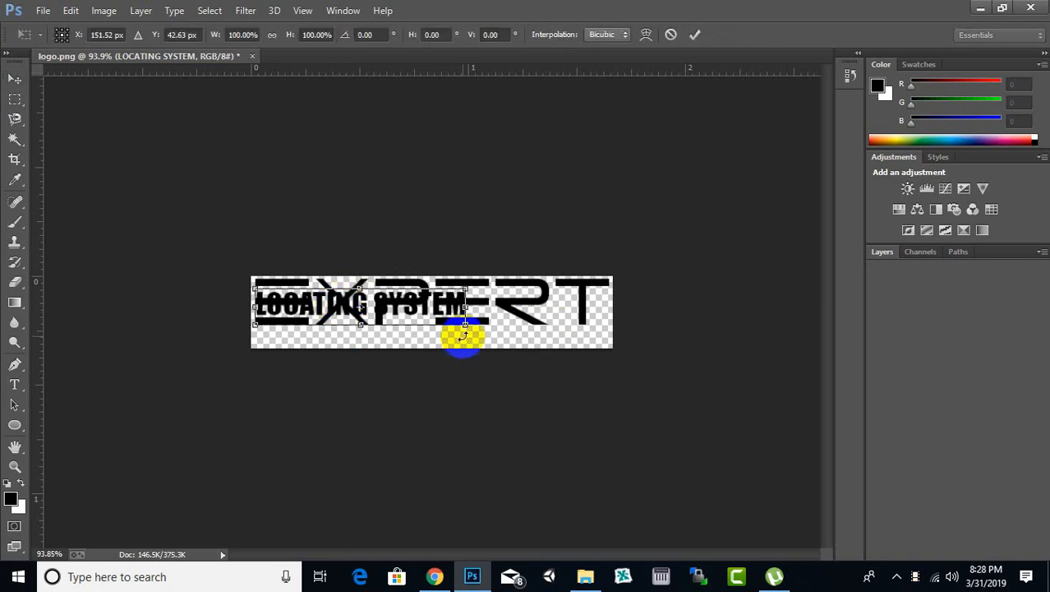
{"action": "left_click_drag", "start_coordinate": [467, 328], "coordinate": [605, 379]}
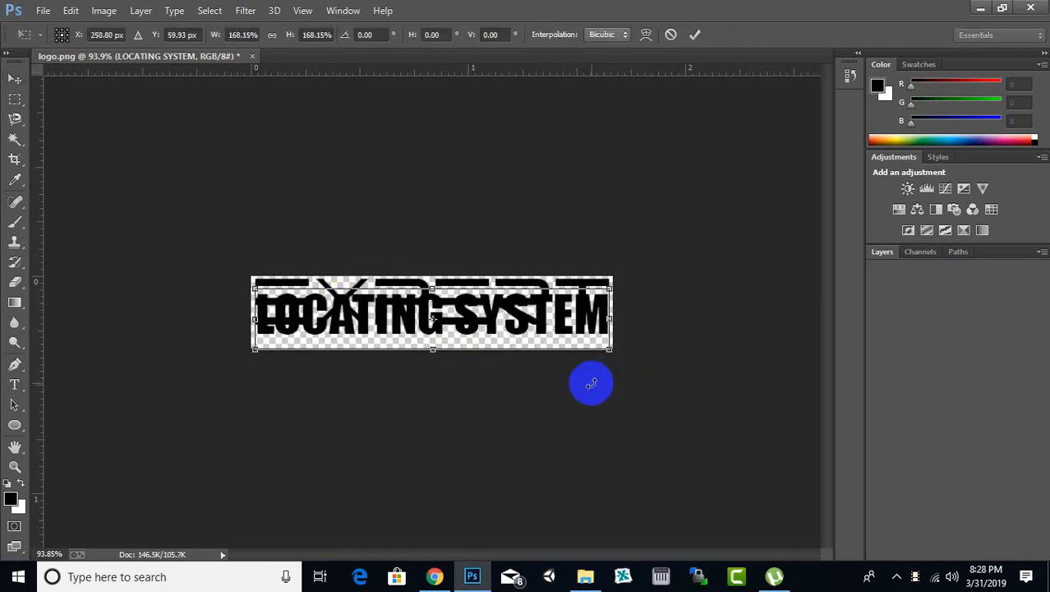
{"action": "left_click_drag", "start_coordinate": [502, 321], "coordinate": [509, 326]}
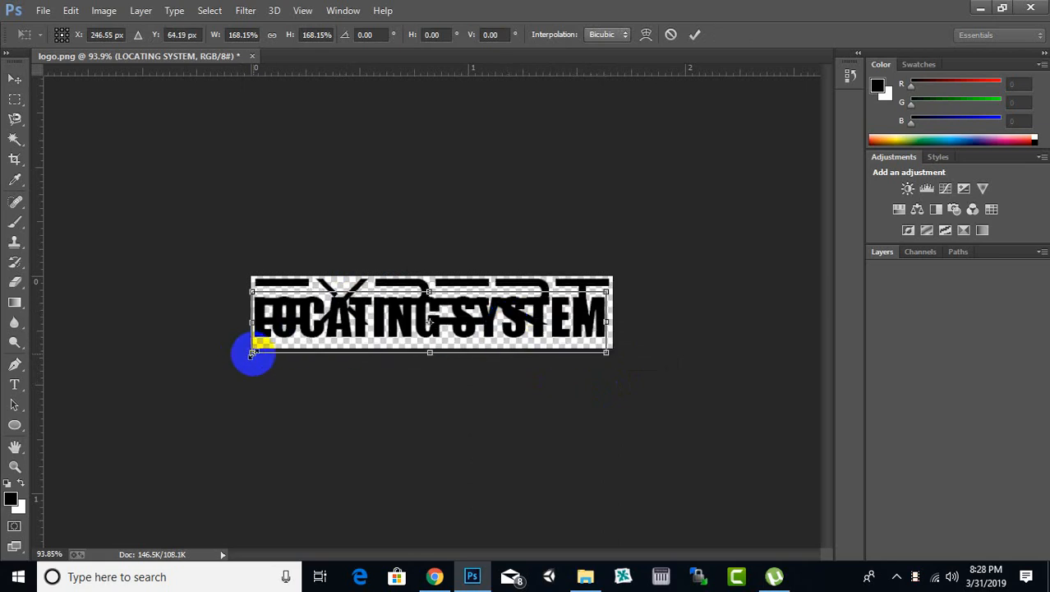
{"action": "left_click_drag", "start_coordinate": [251, 352], "coordinate": [360, 303]}
{"action": "left_click_drag", "start_coordinate": [410, 320], "coordinate": [412, 349]}
{"action": "key", "text": "Return"}
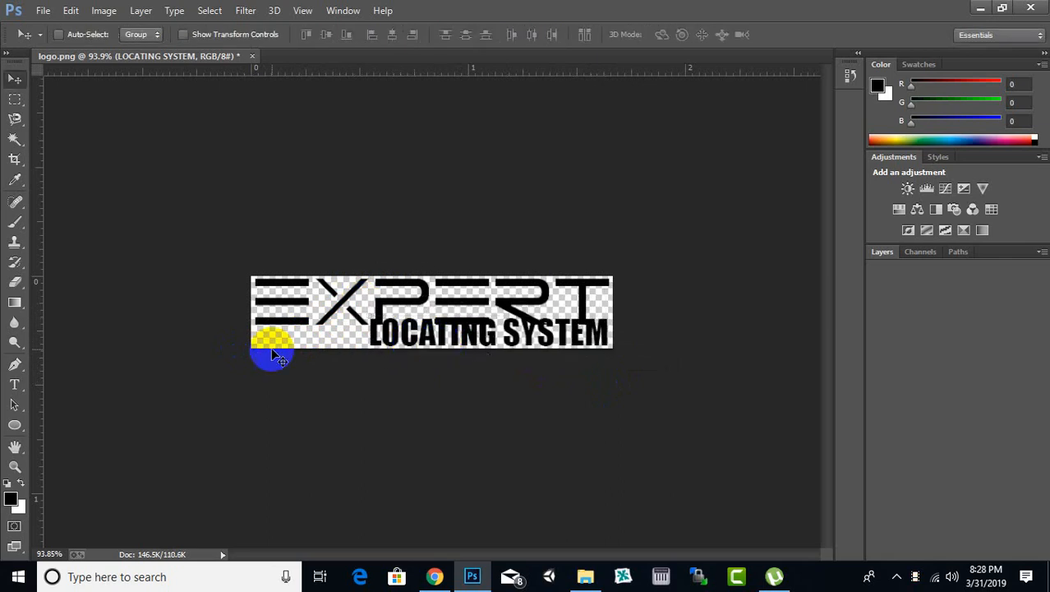
Step: Extend the canvas to the right and downward with the Crop tool, to about 2.5 by 1 inches
{"action": "left_click", "coordinate": [16, 159]}
{"action": "mouse_move", "coordinate": [270, 270]}
{"action": "left_mouse_down"}
{"action": "mouse_move", "coordinate": [470, 353]}
{"action": "mouse_move", "coordinate": [473, 339]}
{"action": "left_mouse_up"}
{"action": "key", "text": "Return"}
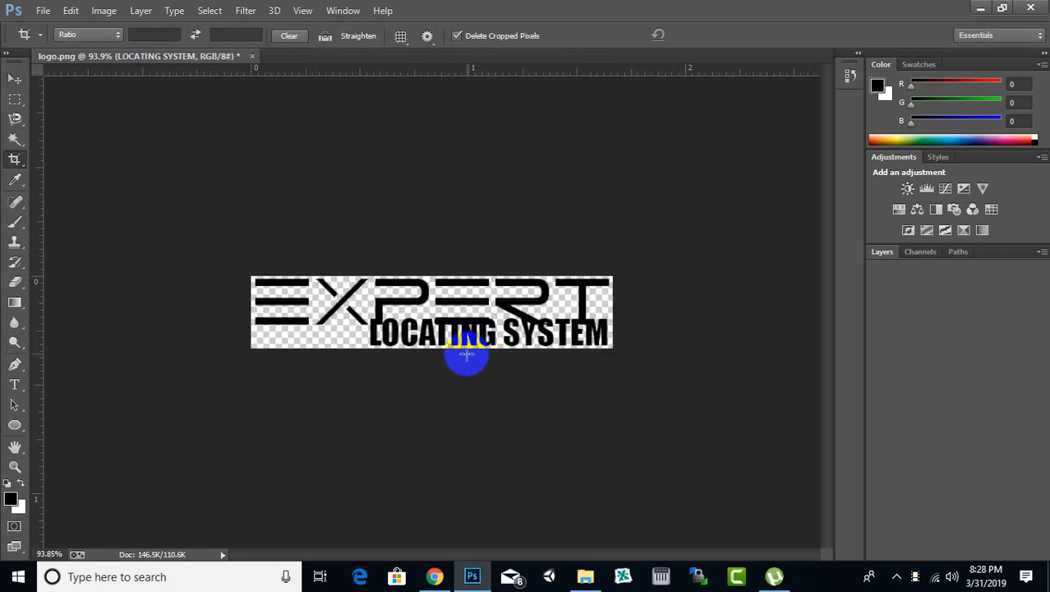
{"action": "left_click", "coordinate": [641, 374]}
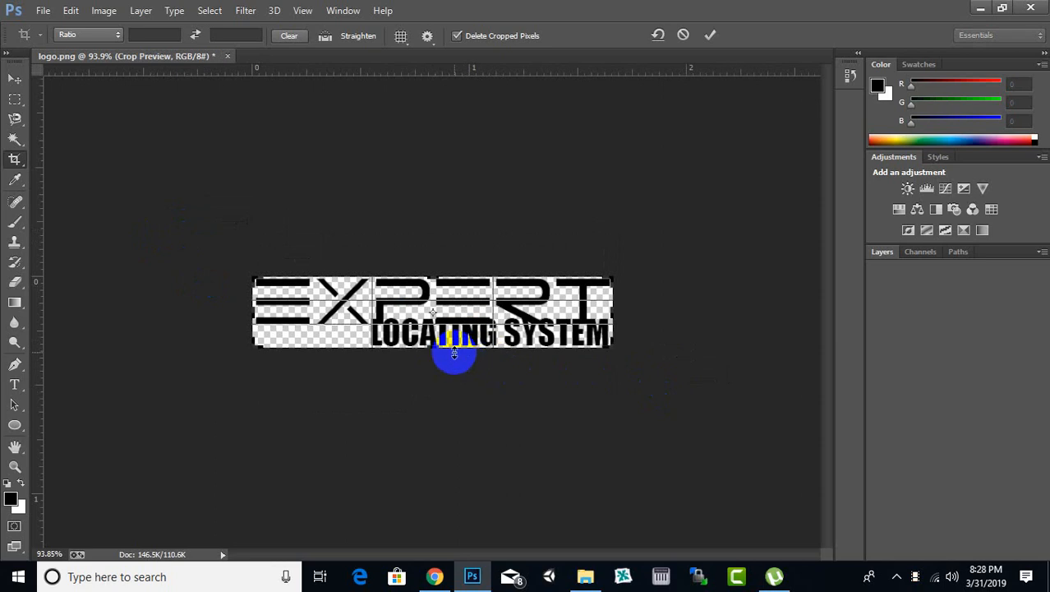
{"action": "left_click_drag", "start_coordinate": [434, 350], "coordinate": [528, 395]}
{"action": "left_click_drag", "start_coordinate": [612, 308], "coordinate": [679, 333]}
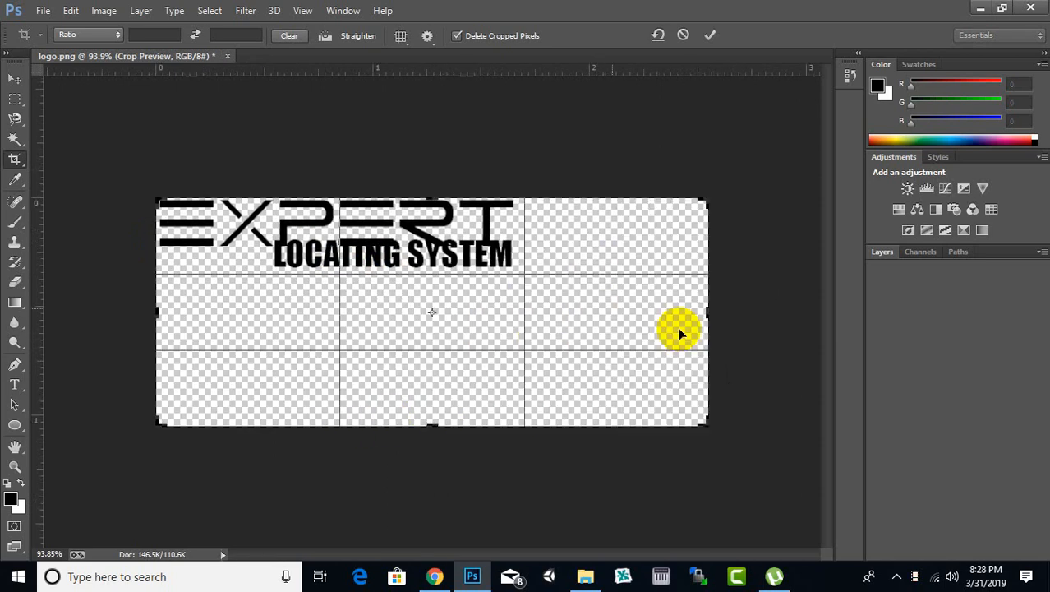
{"action": "double_click", "coordinate": [607, 366]}
Step: Move the LOCATING SYSTEM text down and to the right so it sits clear of the EXPERT text
{"action": "left_click", "coordinate": [15, 79]}
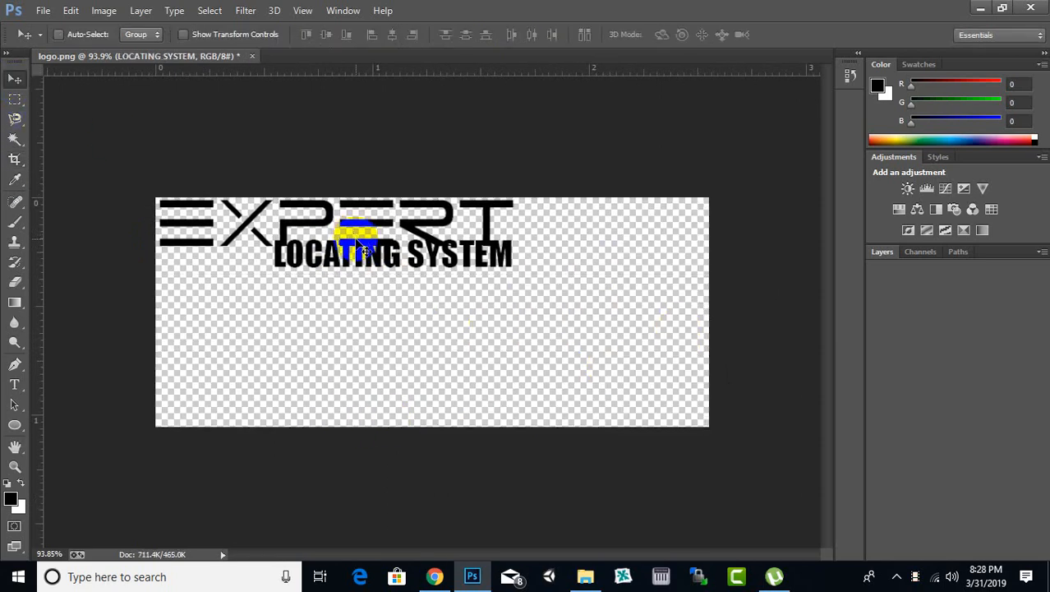
{"action": "right_click", "coordinate": [366, 258]}
{"action": "left_click", "coordinate": [366, 259]}
{"action": "left_click_drag", "start_coordinate": [359, 257], "coordinate": [399, 277]}
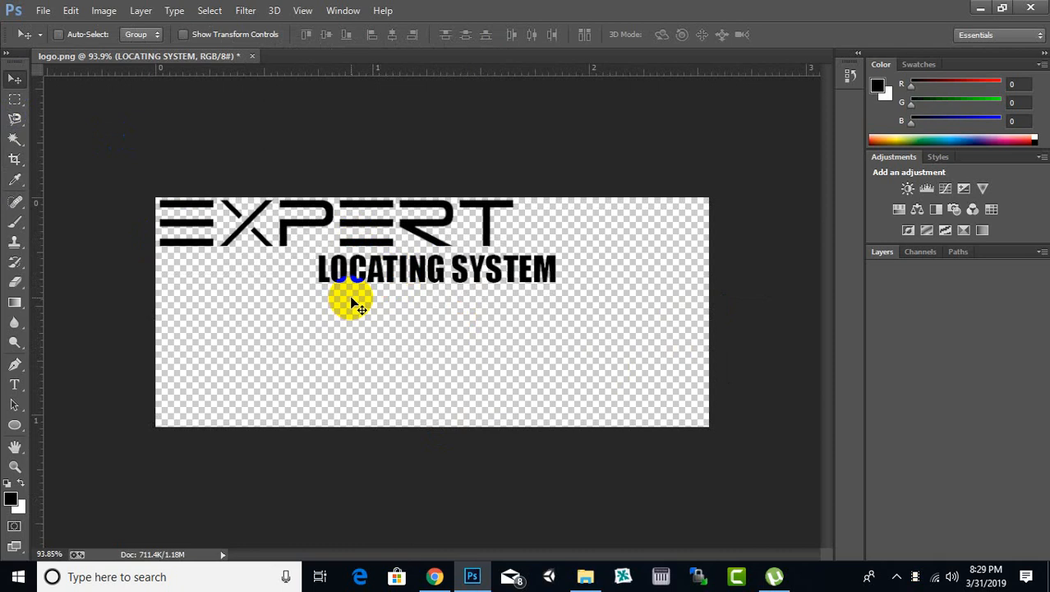
{"action": "left_click_drag", "start_coordinate": [378, 276], "coordinate": [382, 279]}
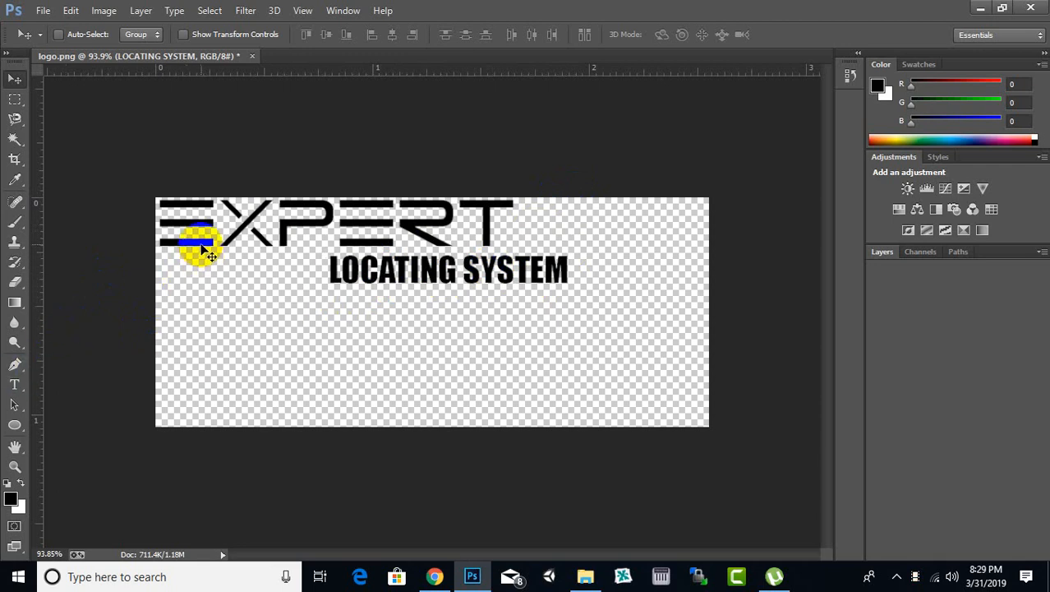
Step: Switch to Chrome and open Google in a new tab
{"action": "left_click", "coordinate": [434, 576]}
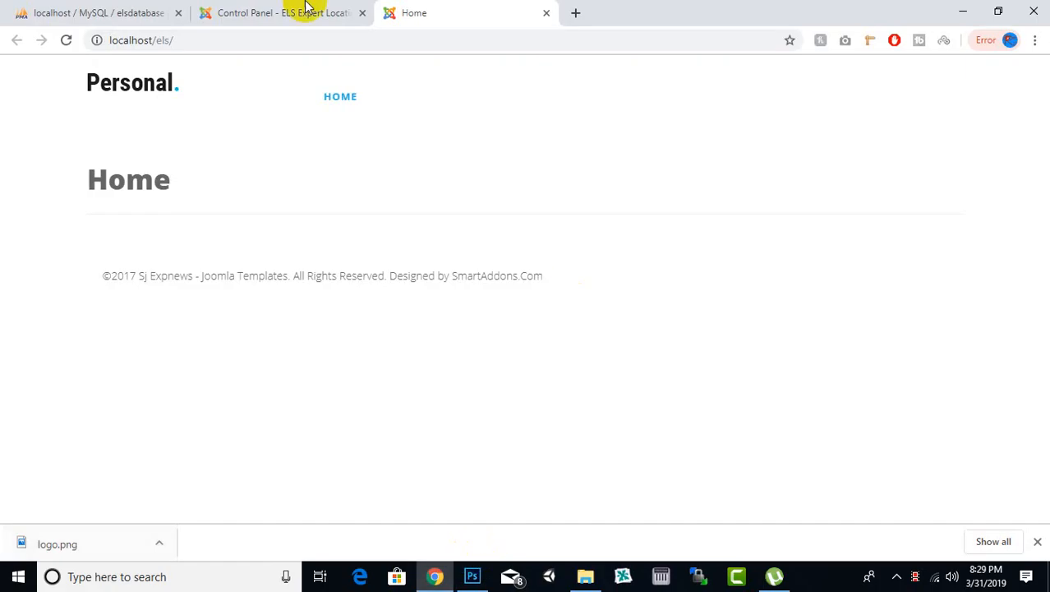
{"action": "left_click", "coordinate": [574, 14]}
{"action": "type", "text": "GOOgle.com"}
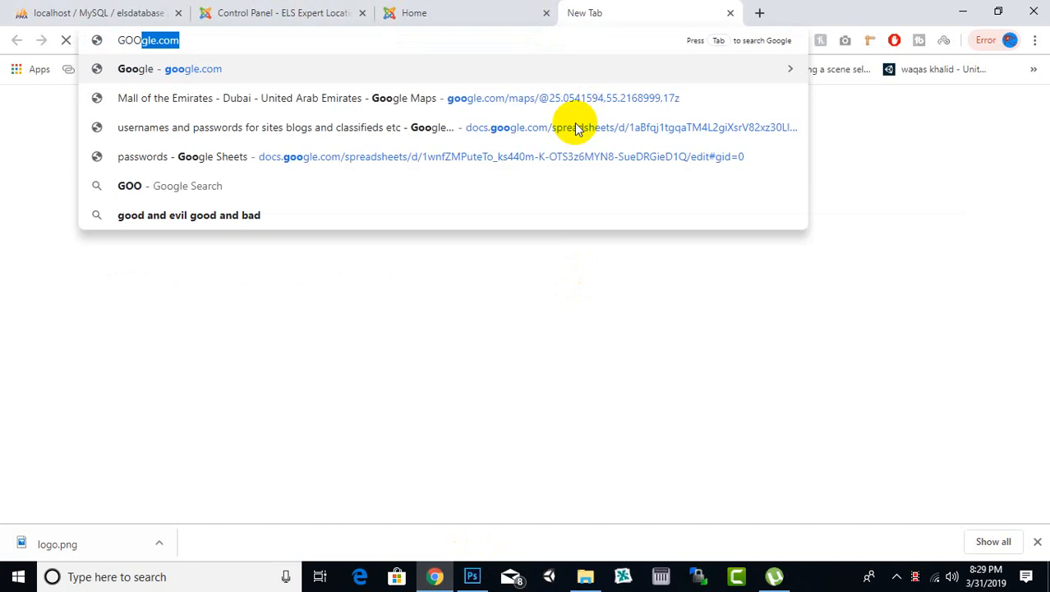
{"action": "key", "text": "Return"}
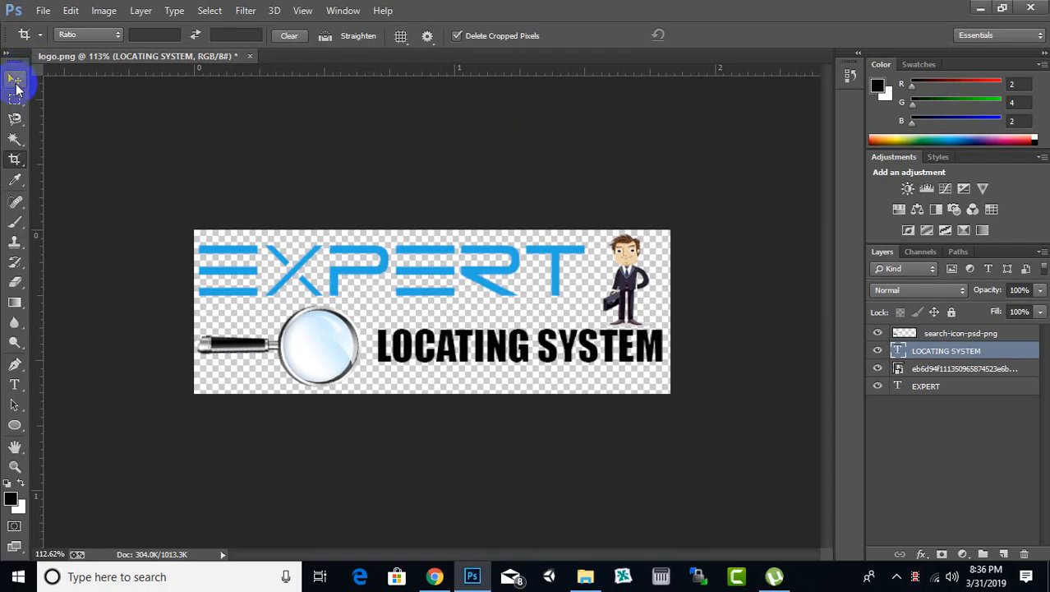
Step: Select the blue EXPERT text in the logo and scale it up slightly so it reaches closer to the businessman figure
{"action": "left_click", "coordinate": [17, 86]}
{"action": "scroll", "coordinate": [376, 313], "scroll_direction": "down", "scroll_amount": 1}
{"action": "scroll", "coordinate": [377, 312], "scroll_direction": "up", "scroll_amount": 1}
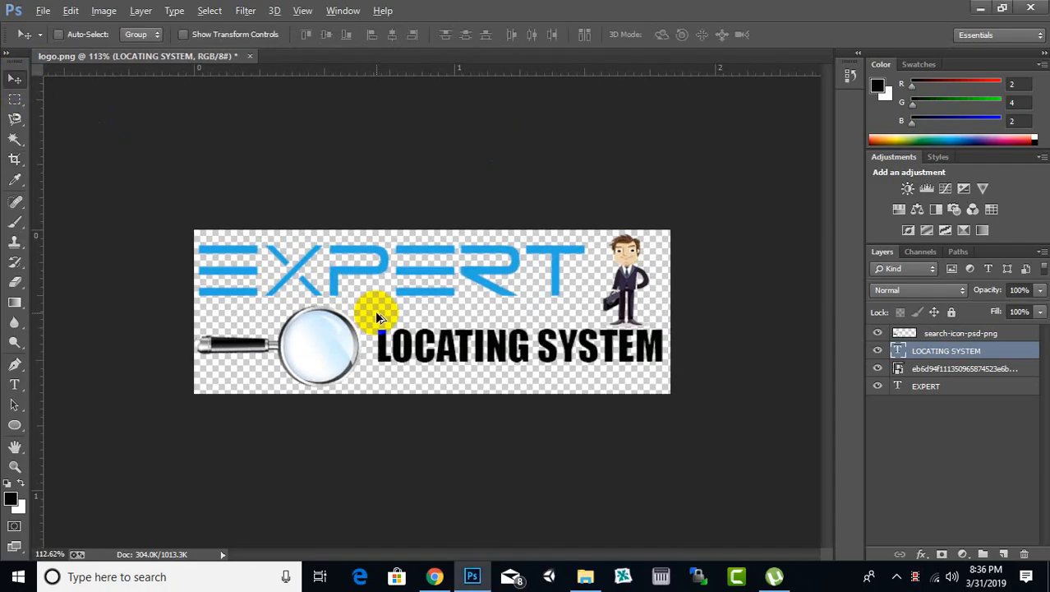
{"action": "right_click", "coordinate": [521, 273]}
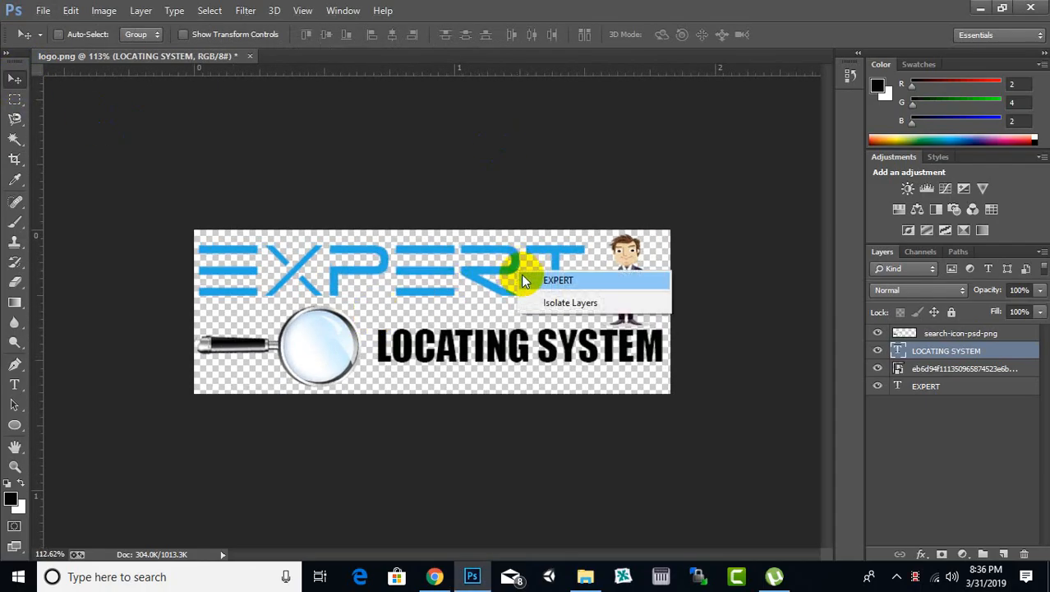
{"action": "left_click", "coordinate": [526, 282]}
{"action": "key", "text": "t"}
{"action": "left_click", "coordinate": [552, 300]}
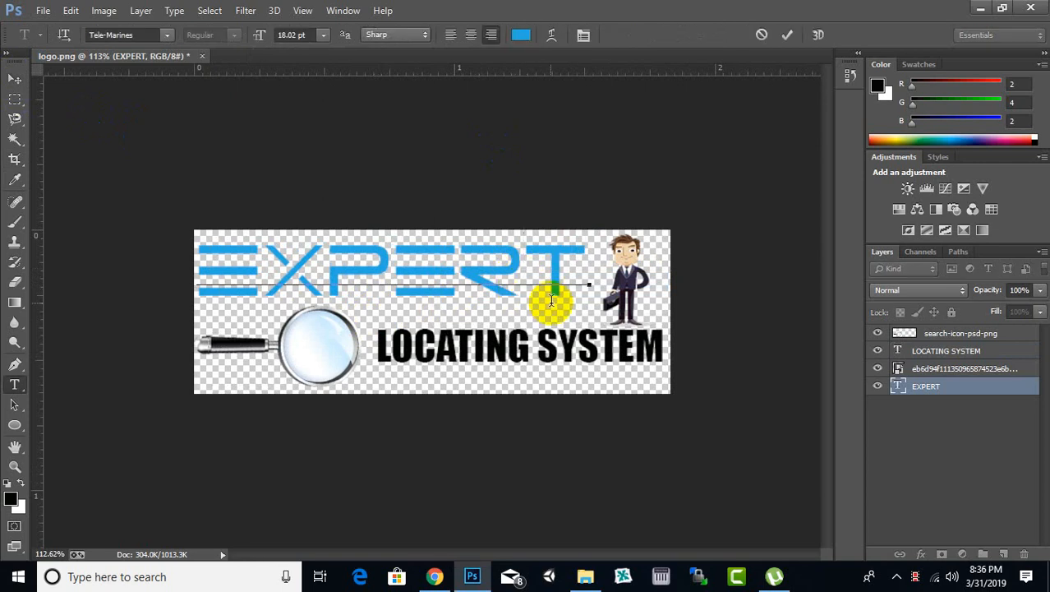
{"action": "left_click", "coordinate": [14, 79]}
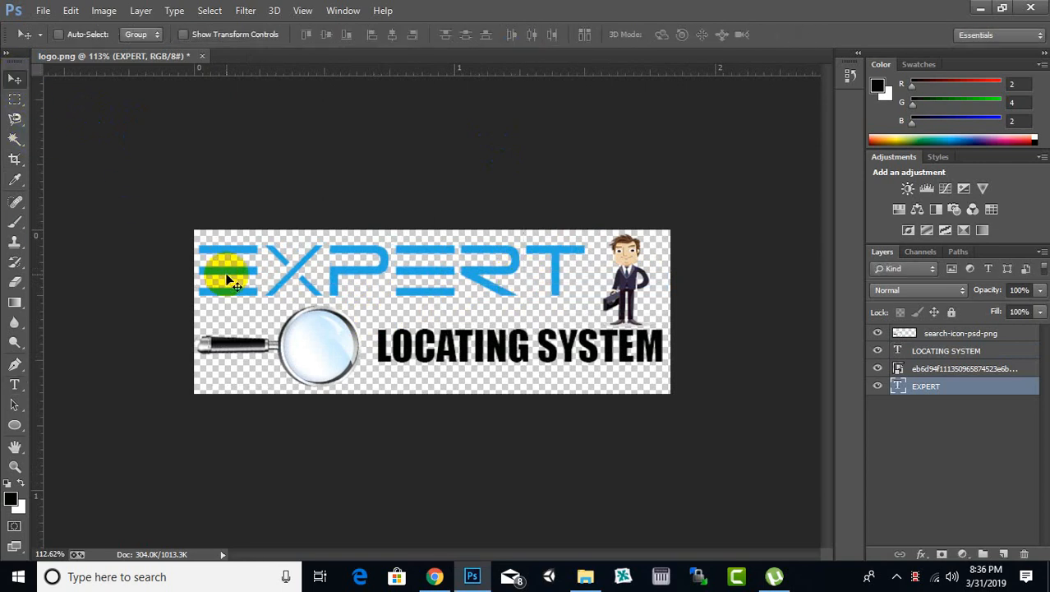
{"action": "key", "text": "ctrl+t"}
{"action": "mouse_move", "coordinate": [593, 296]}
{"action": "left_mouse_down"}
{"action": "mouse_move", "coordinate": [586, 305]}
{"action": "mouse_move", "coordinate": [603, 308]}
{"action": "mouse_move", "coordinate": [592, 301]}
{"action": "left_mouse_up"}
{"action": "key", "text": "Return"}
Step: Save the finished logo to the Desktop as a PNG copy named logoels
{"action": "left_click", "coordinate": [43, 10]}
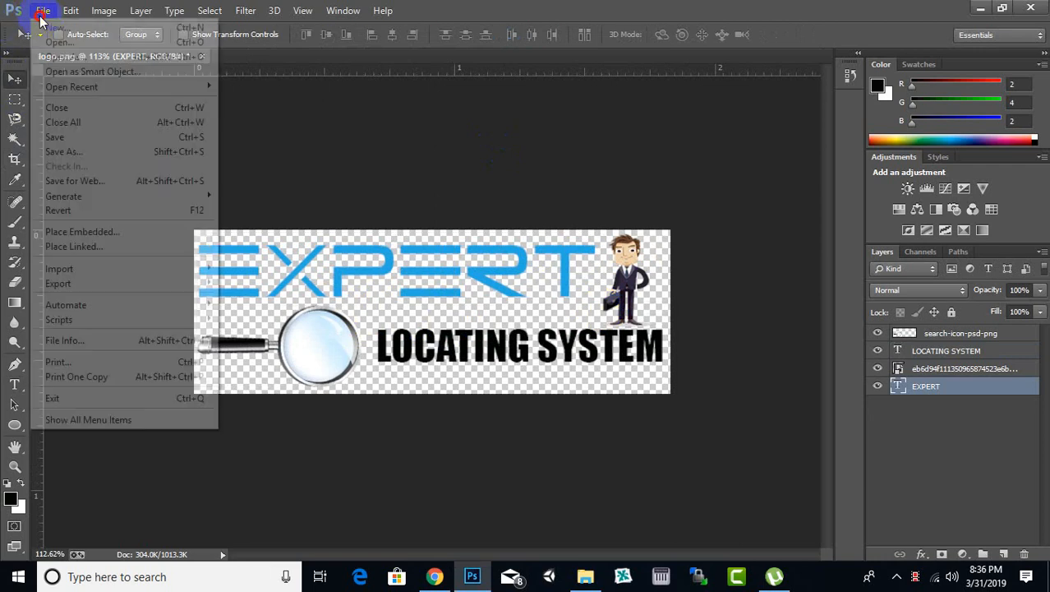
{"action": "left_click", "coordinate": [62, 151]}
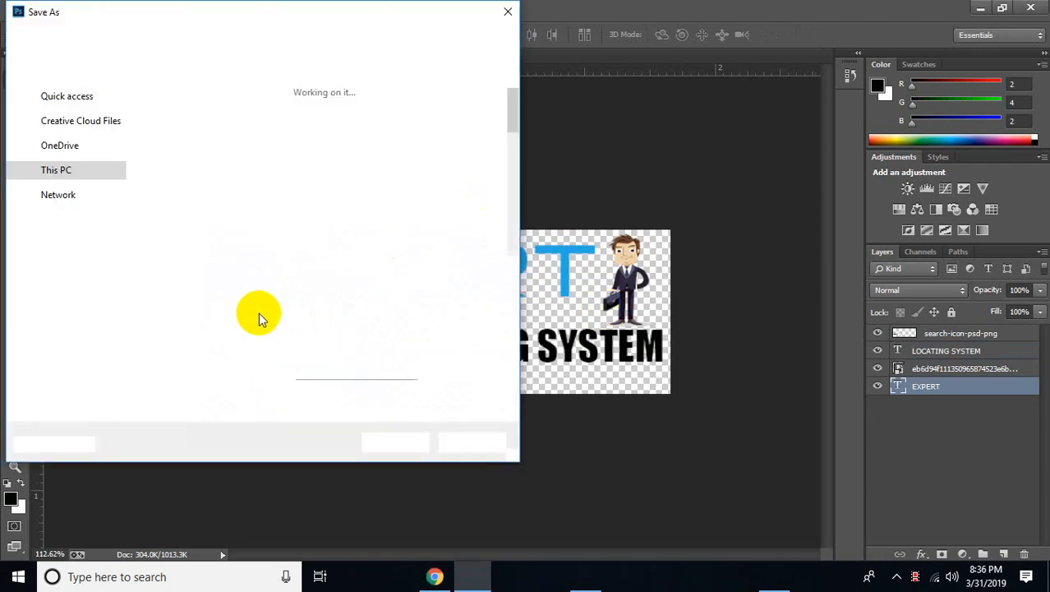
{"action": "left_click", "coordinate": [242, 304]}
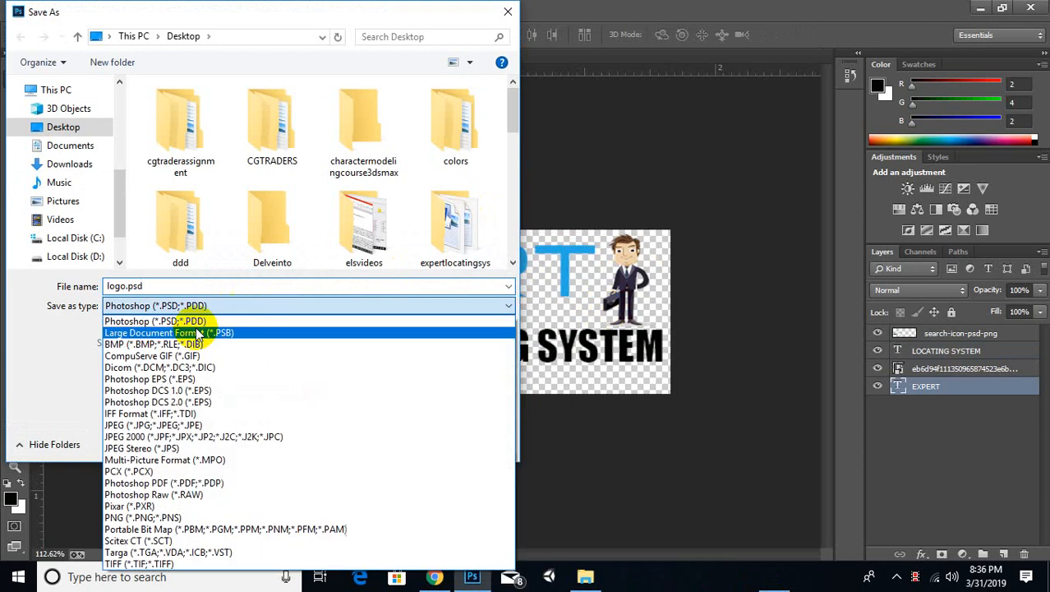
{"action": "left_click", "coordinate": [119, 517]}
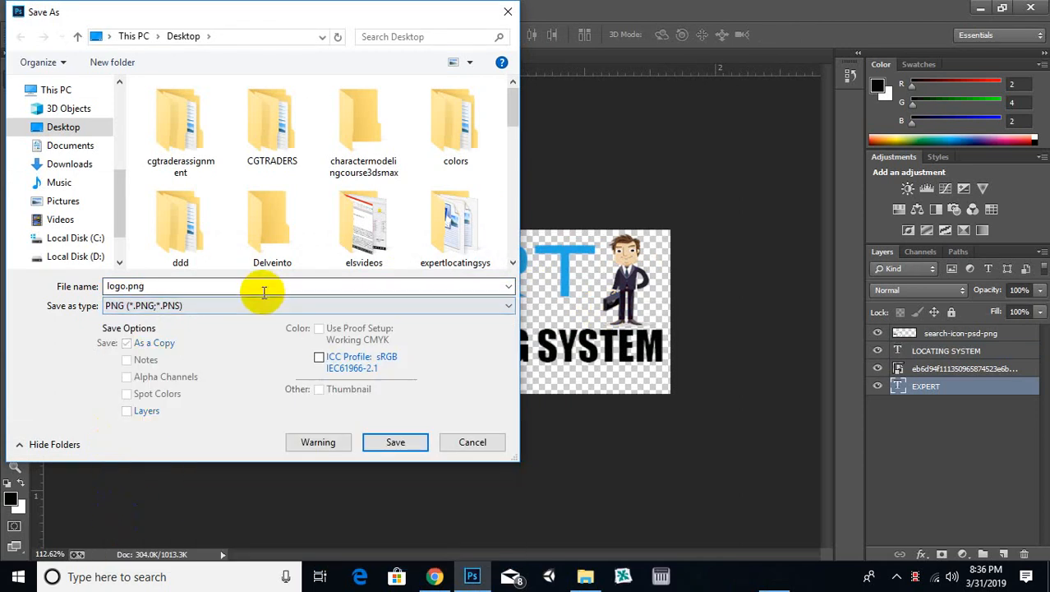
{"action": "double_click", "coordinate": [262, 285]}
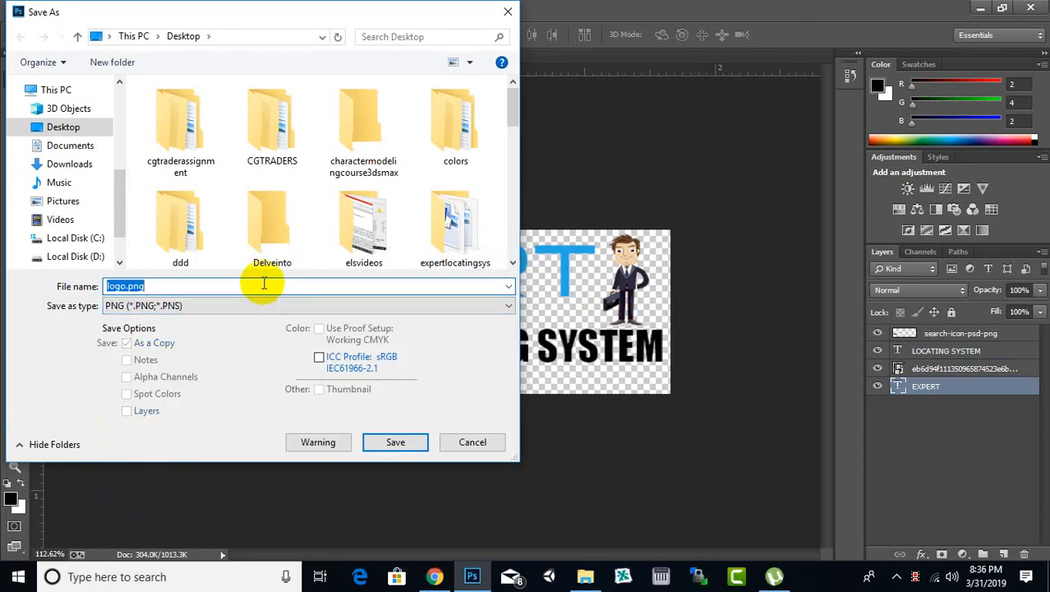
{"action": "type", "text": "lo"}
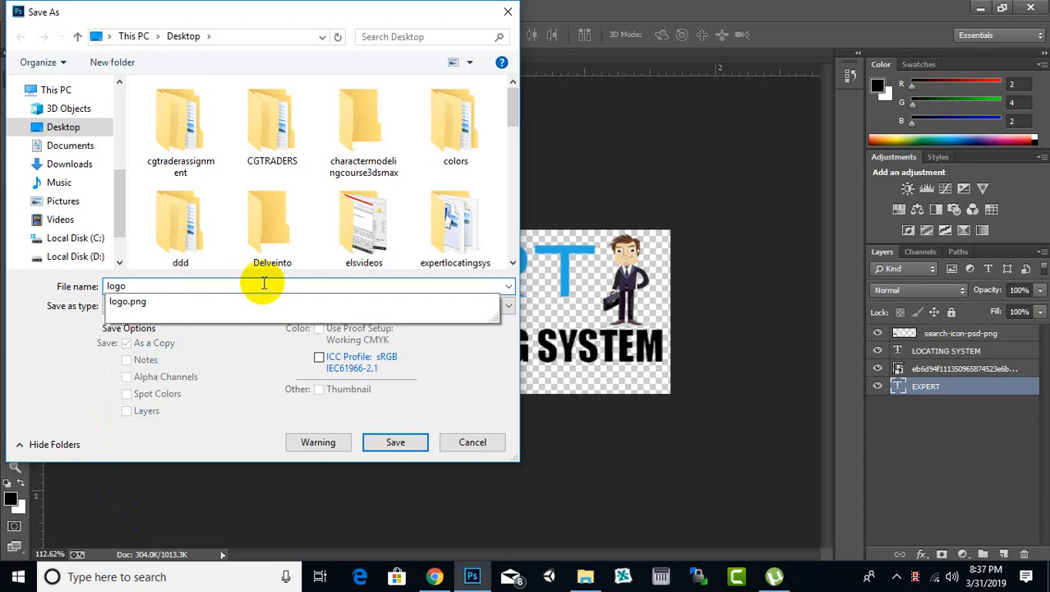
{"action": "type", "text": "els"}
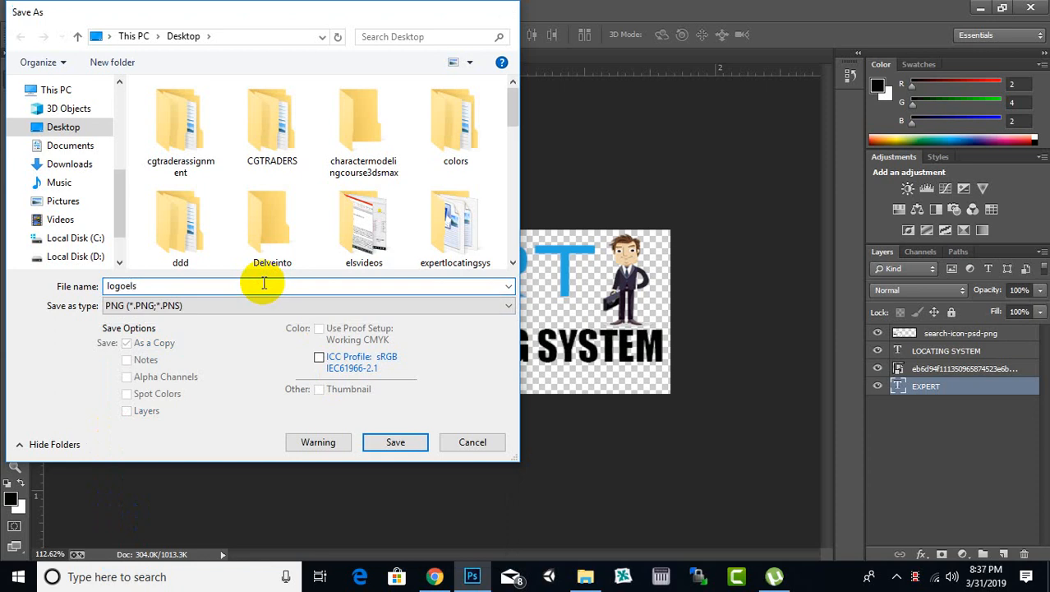
{"action": "key", "text": "Return"}
{"action": "left_click", "coordinate": [586, 183]}
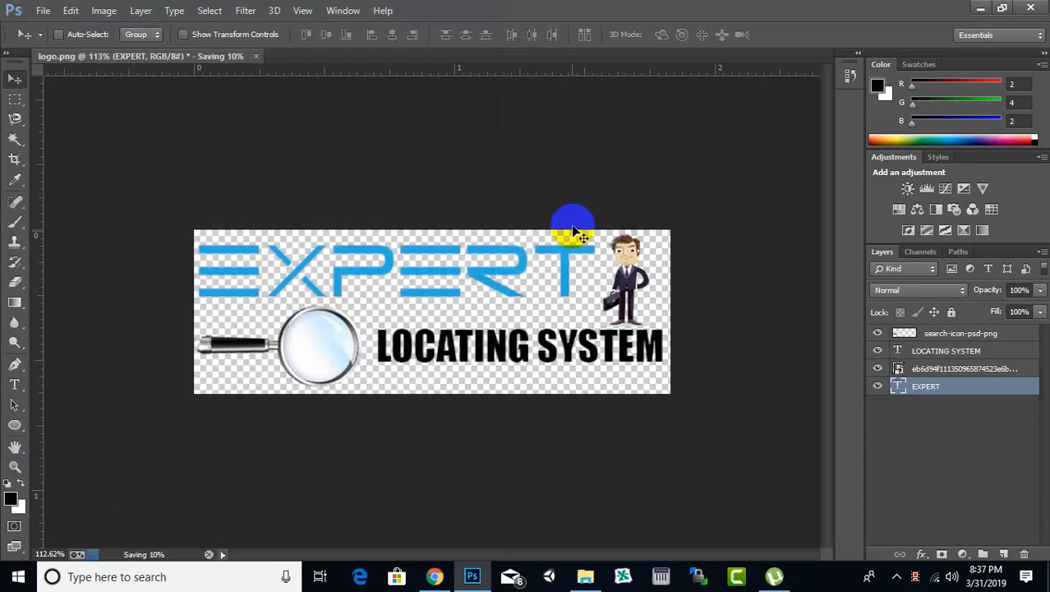
Step: Switch to the Joomla administrator in Chrome, open the sj_personal - Default template style for editing, and close the Home site tab
{"action": "left_click", "coordinate": [434, 575]}
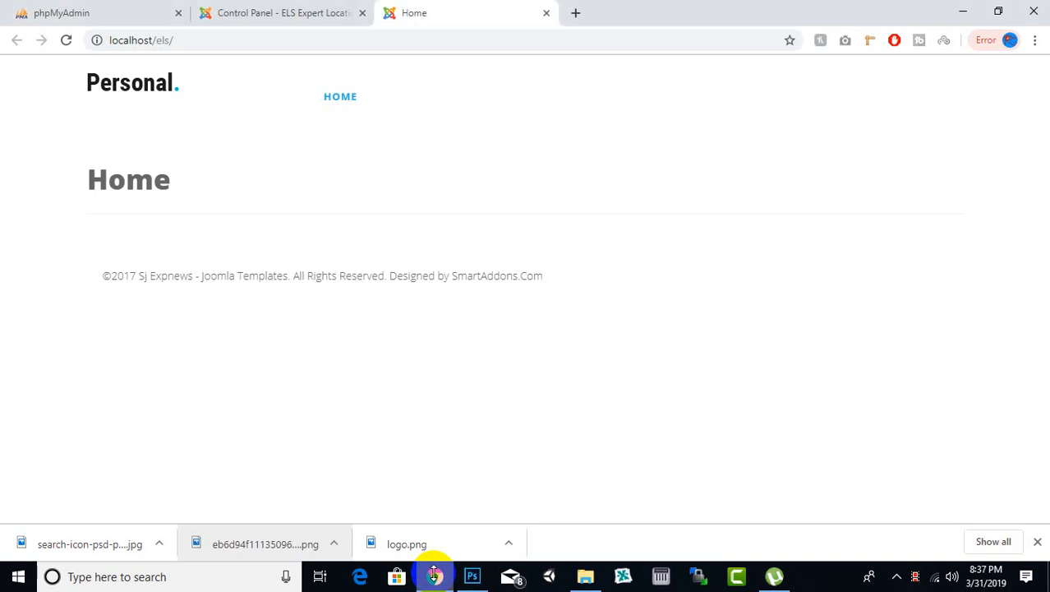
{"action": "left_click", "coordinate": [270, 11]}
{"action": "left_click", "coordinate": [331, 66]}
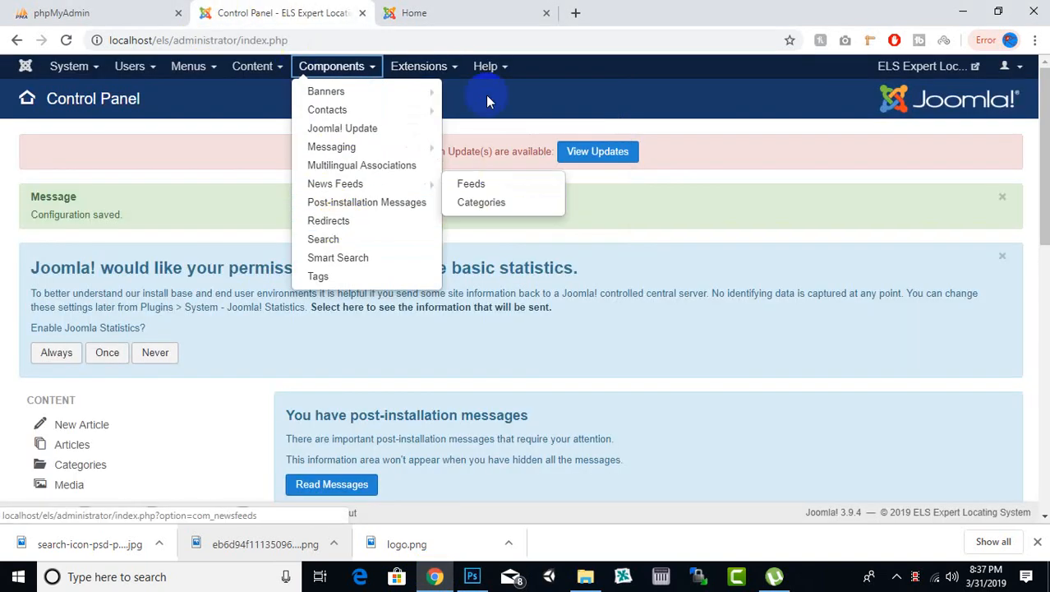
{"action": "left_click", "coordinate": [427, 66]}
{"action": "left_click", "coordinate": [427, 160]}
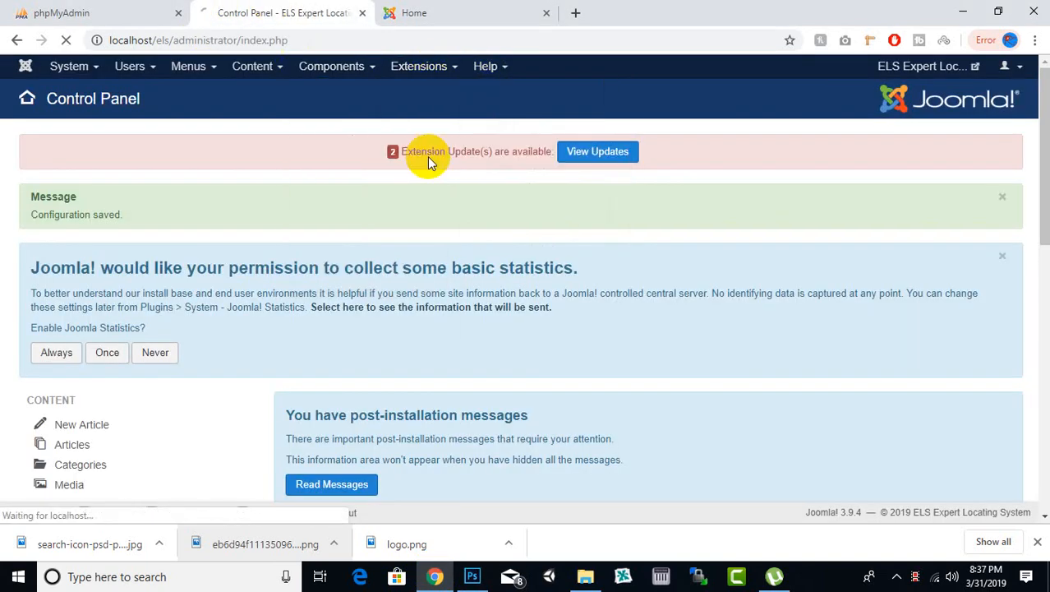
{"action": "left_click", "coordinate": [460, 15]}
{"action": "left_click", "coordinate": [276, 14]}
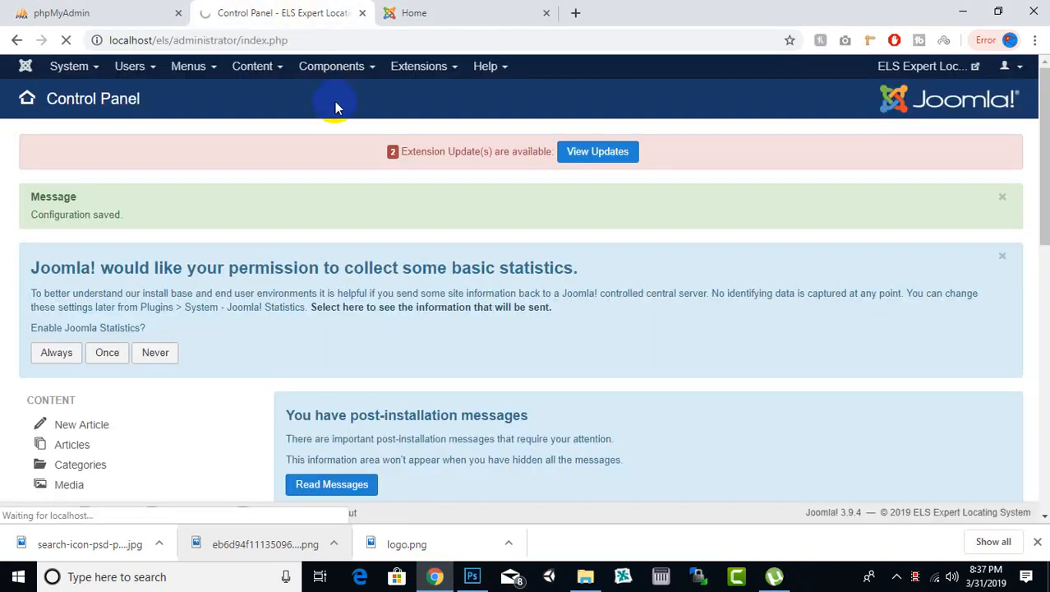
{"action": "left_click", "coordinate": [547, 13]}
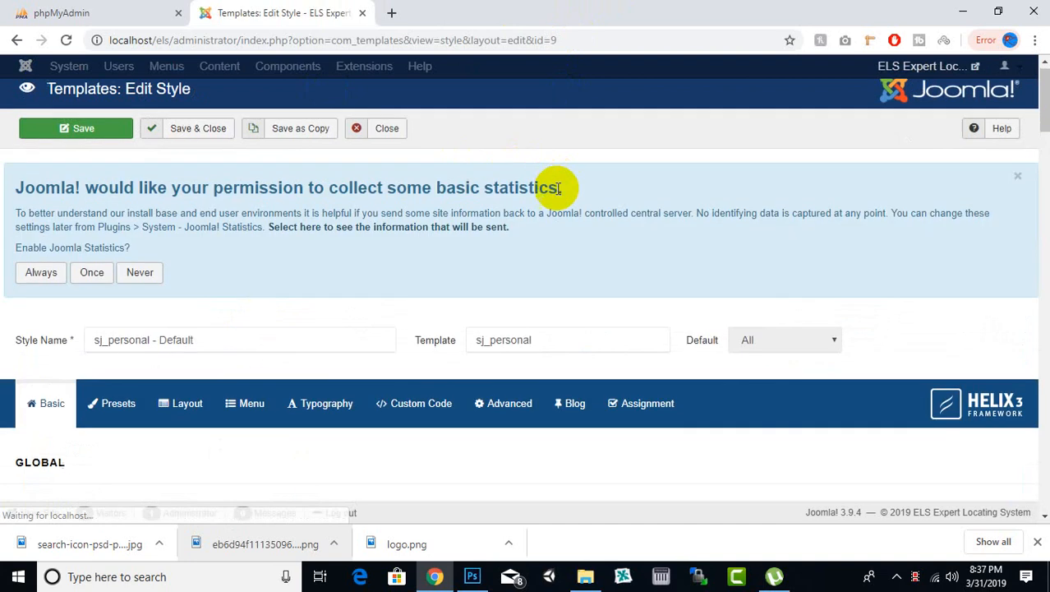
Step: Upload the businessman holding office bag PNG from the Desktop and insert it as the template style's favicon
{"action": "scroll", "coordinate": [542, 193], "scroll_direction": "down", "scroll_amount": 5}
{"action": "scroll", "coordinate": [556, 193], "scroll_direction": "down", "scroll_amount": 2}
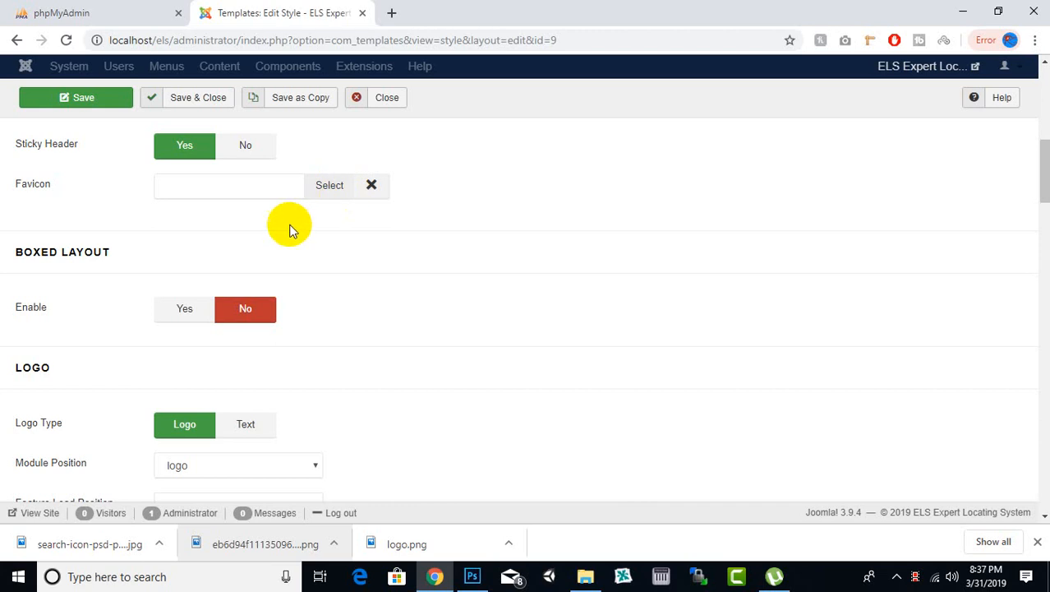
{"action": "left_click", "coordinate": [312, 189]}
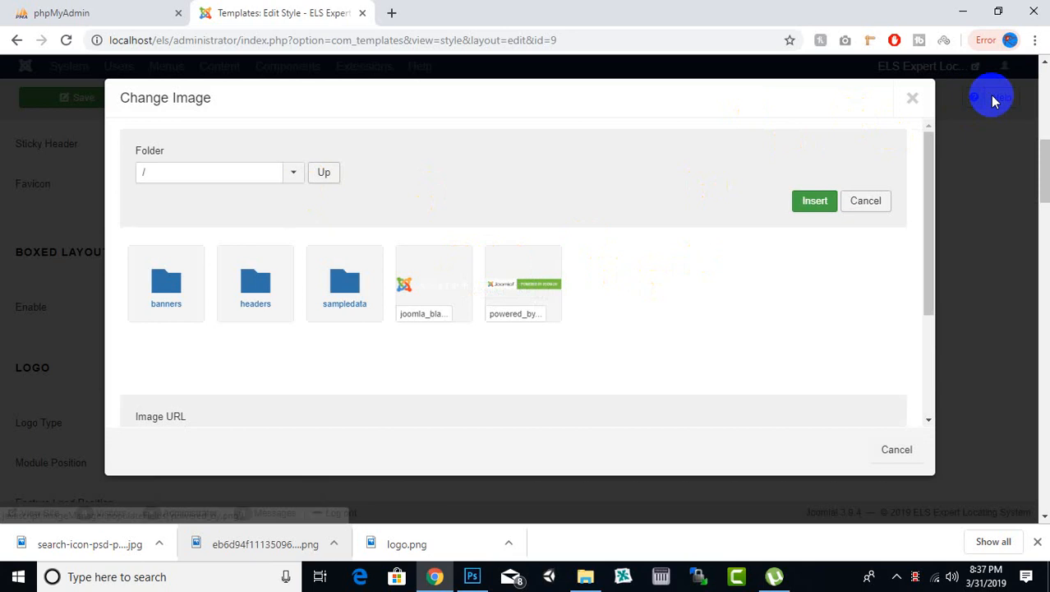
{"action": "scroll", "coordinate": [670, 212], "scroll_direction": "down", "scroll_amount": 2}
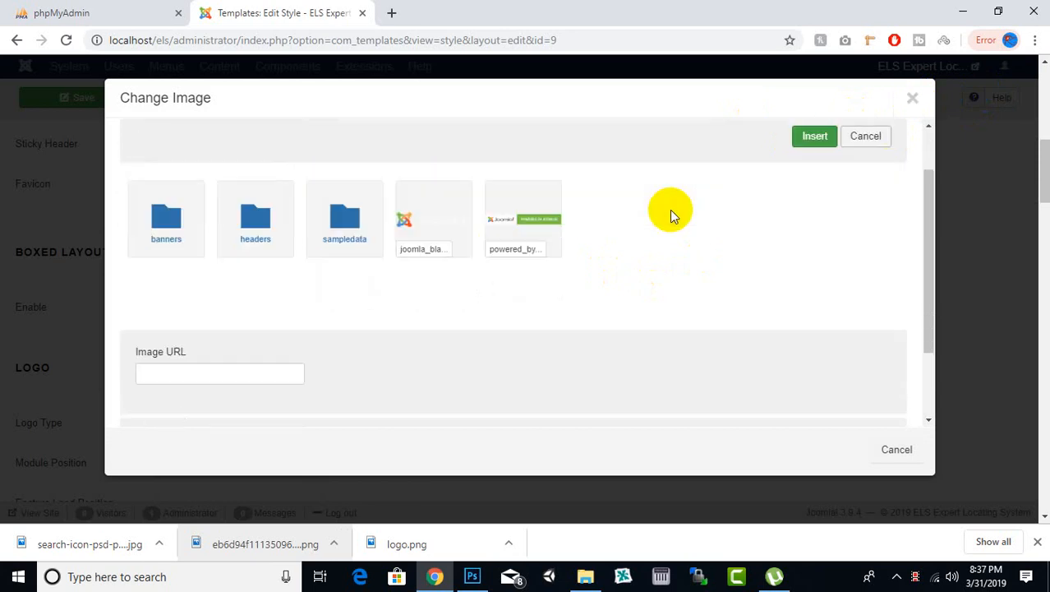
{"action": "left_click", "coordinate": [309, 342]}
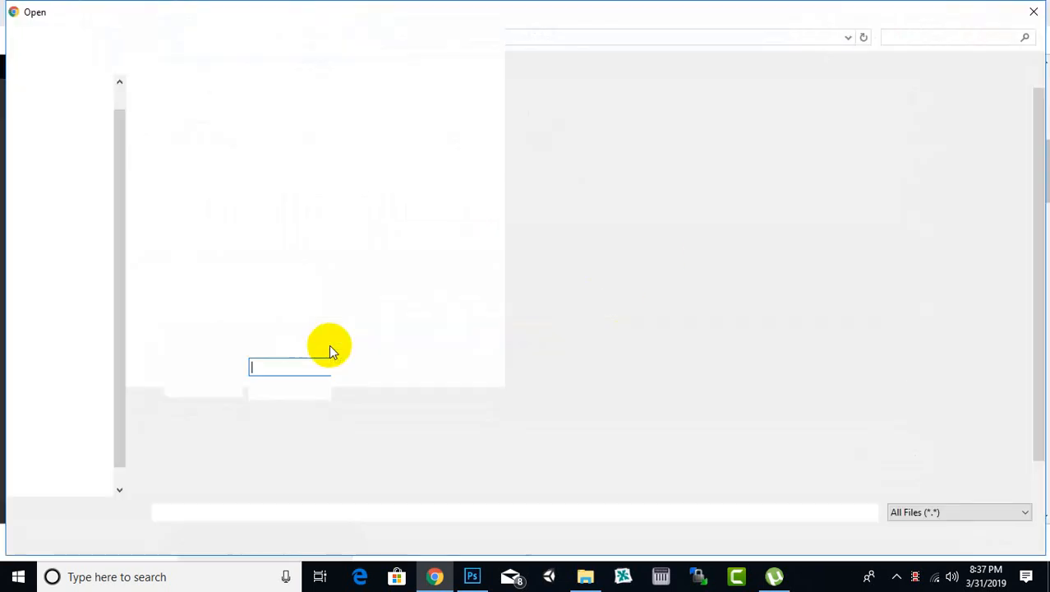
{"action": "double_click", "coordinate": [961, 341]}
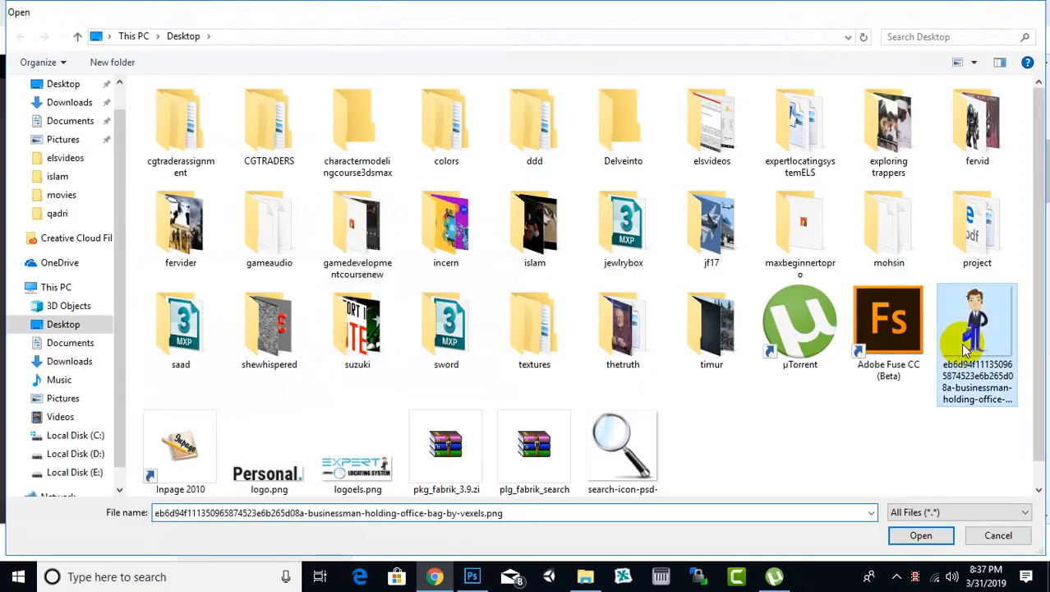
{"action": "left_click", "coordinate": [497, 345]}
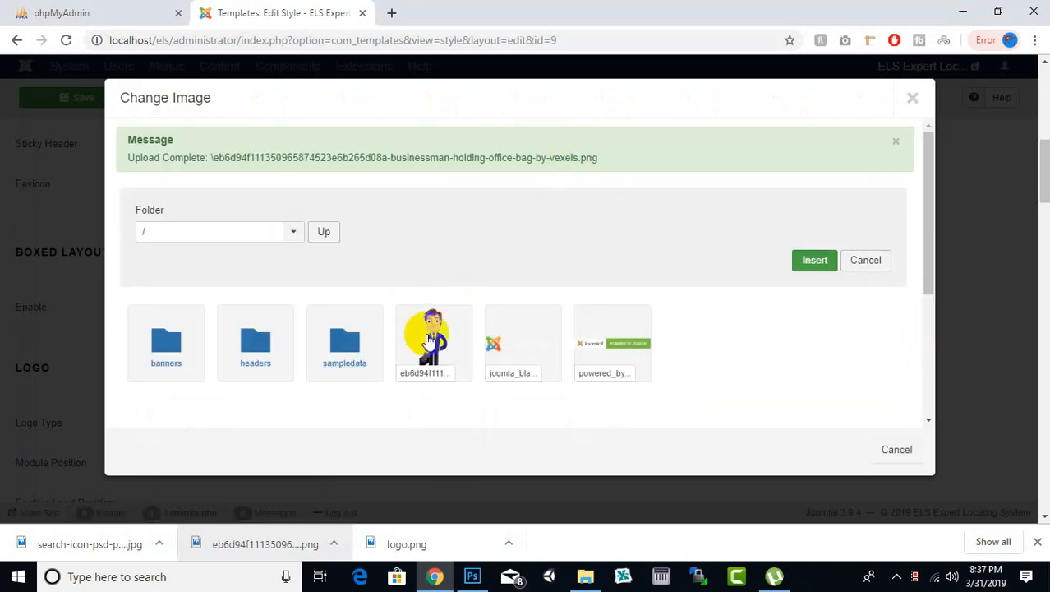
{"action": "left_click", "coordinate": [426, 335]}
{"action": "left_click", "coordinate": [814, 264]}
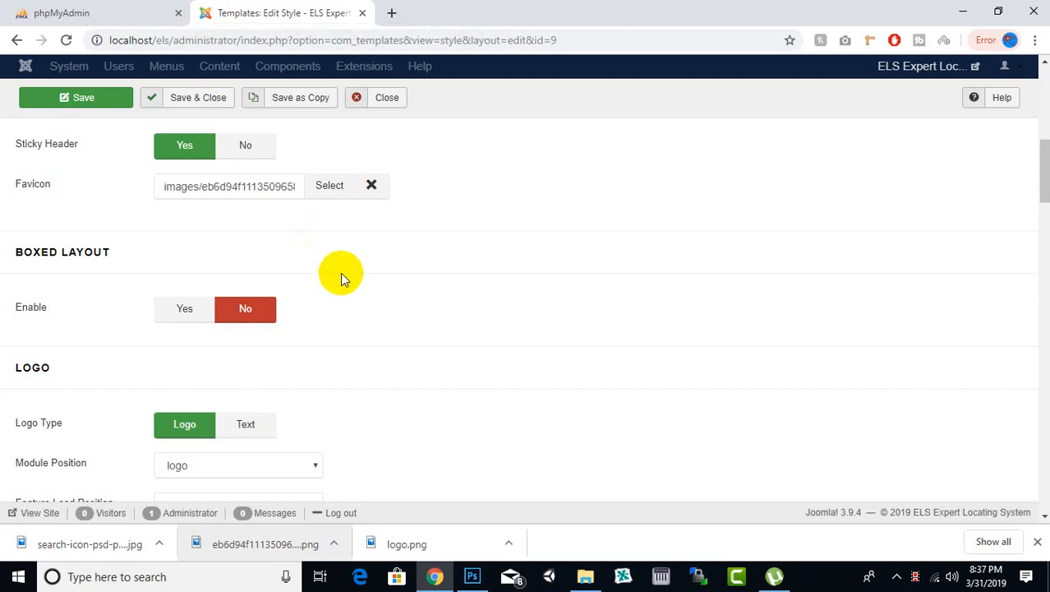
Step: Upload logoels.png from the Desktop and insert it as the template style's main logo image
{"action": "scroll", "coordinate": [340, 272], "scroll_direction": "down", "scroll_amount": 3}
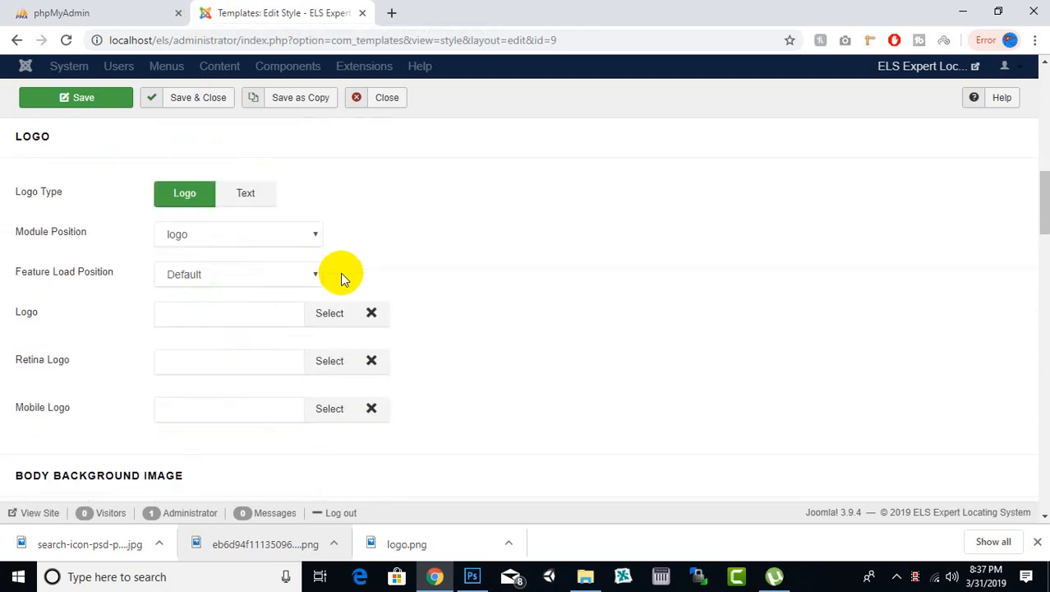
{"action": "scroll", "coordinate": [340, 272], "scroll_direction": "down", "scroll_amount": 1}
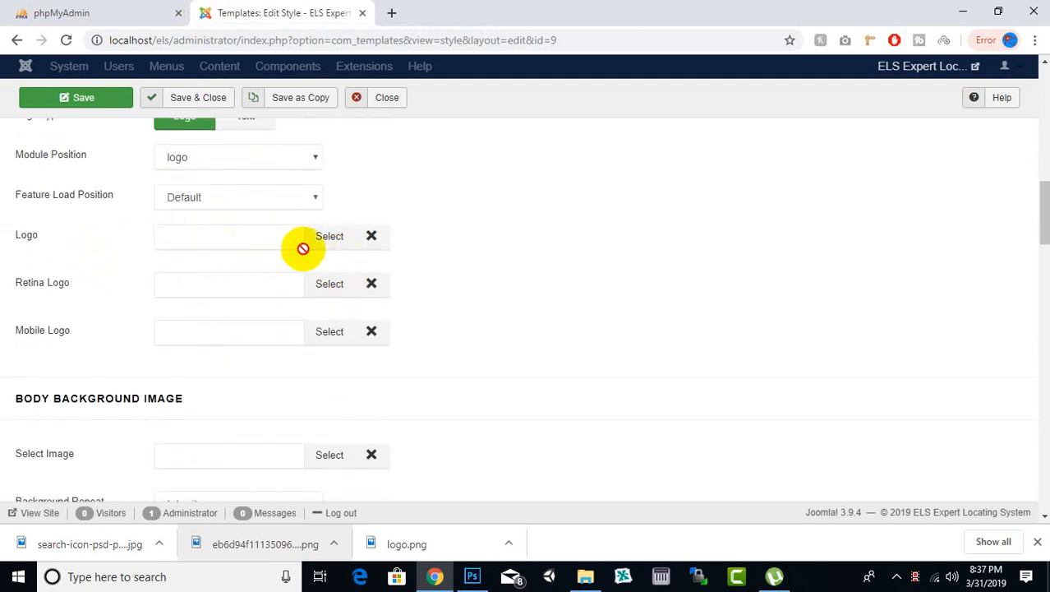
{"action": "left_click", "coordinate": [339, 238]}
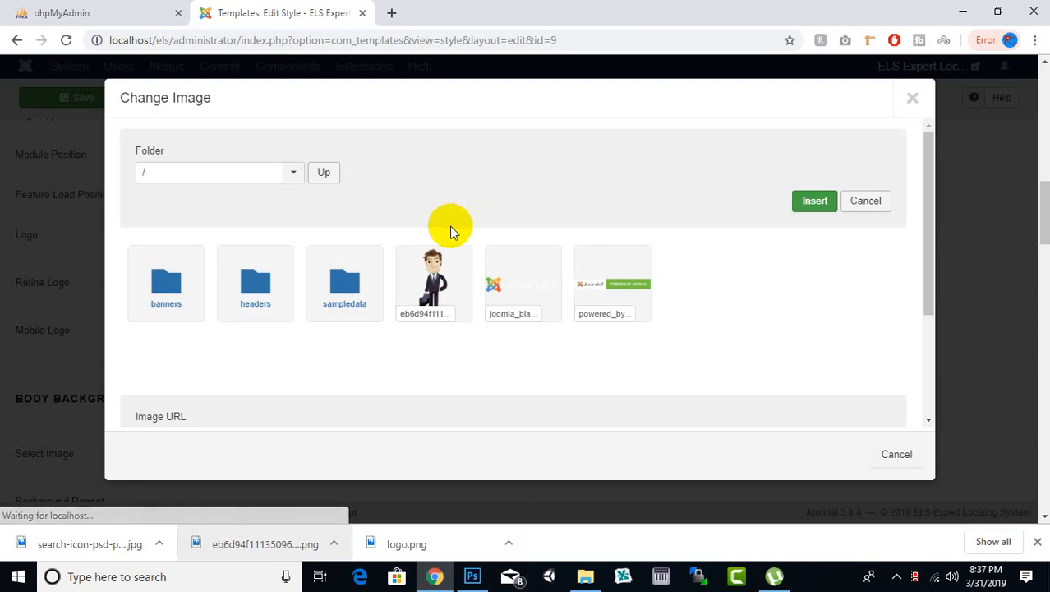
{"action": "scroll", "coordinate": [450, 226], "scroll_direction": "down", "scroll_amount": 2}
{"action": "left_click", "coordinate": [336, 363]}
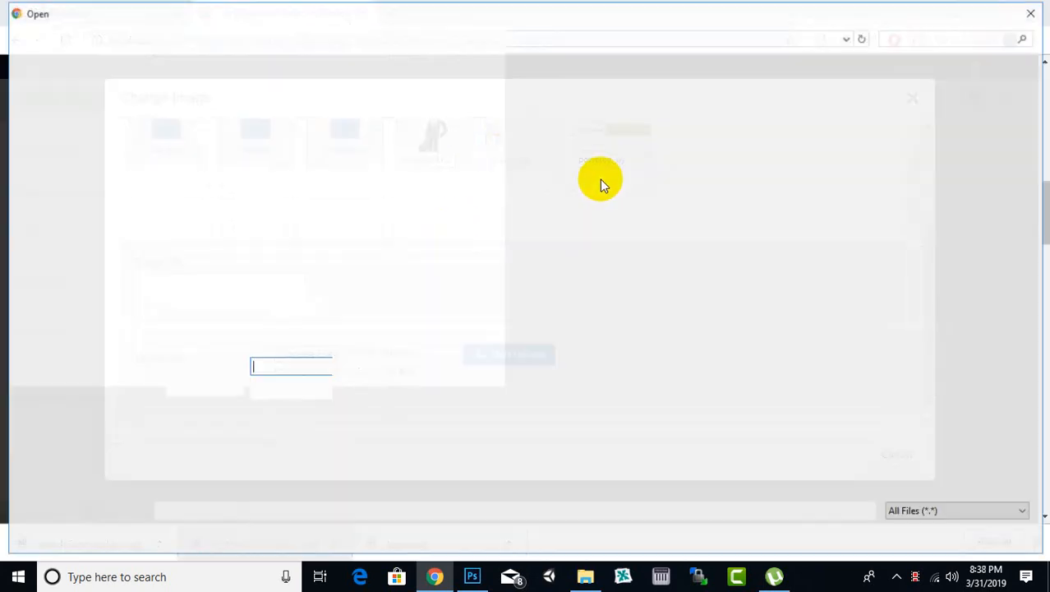
{"action": "left_click", "coordinate": [362, 481]}
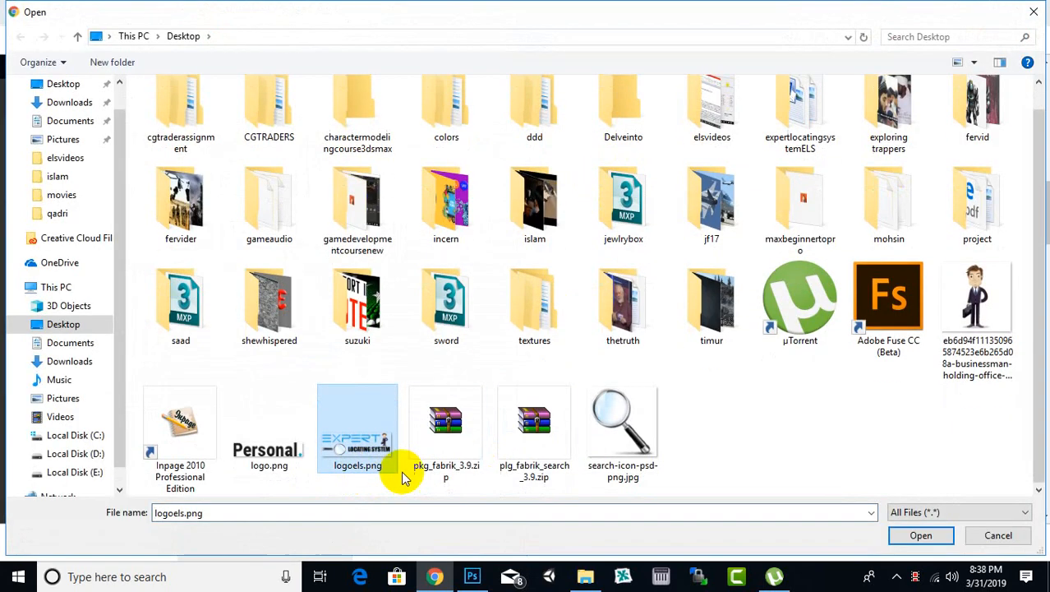
{"action": "double_click", "coordinate": [387, 465]}
{"action": "left_click", "coordinate": [511, 356]}
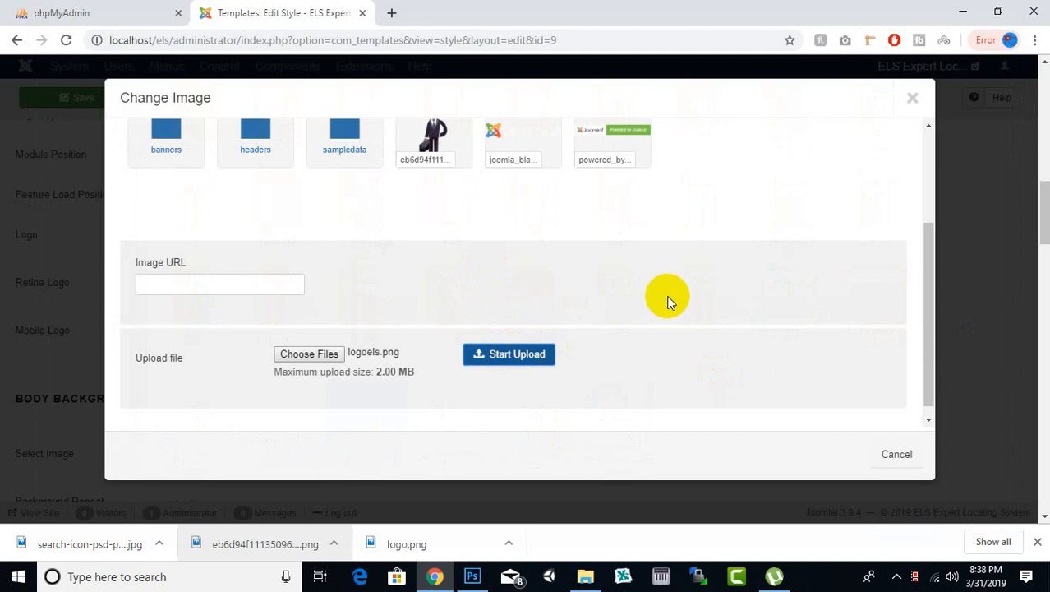
{"action": "scroll", "coordinate": [627, 260], "scroll_direction": "down", "scroll_amount": 2}
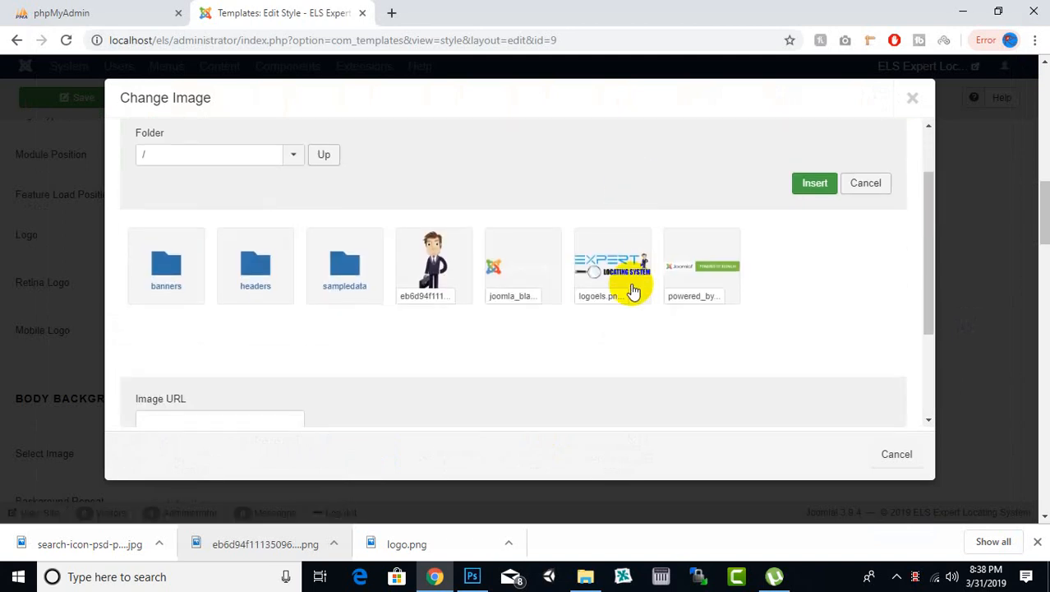
{"action": "left_click", "coordinate": [629, 291]}
{"action": "left_click", "coordinate": [812, 181]}
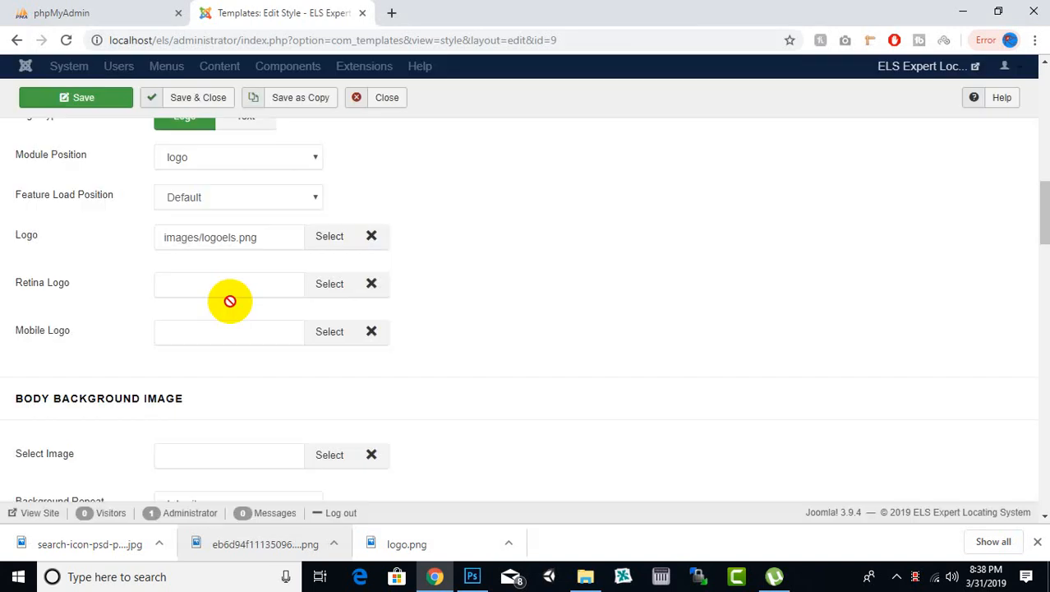
Step: Set the Retina Logo to the uploaded logoels.png image, leaving the Mobile Logo empty
{"action": "left_click", "coordinate": [327, 285]}
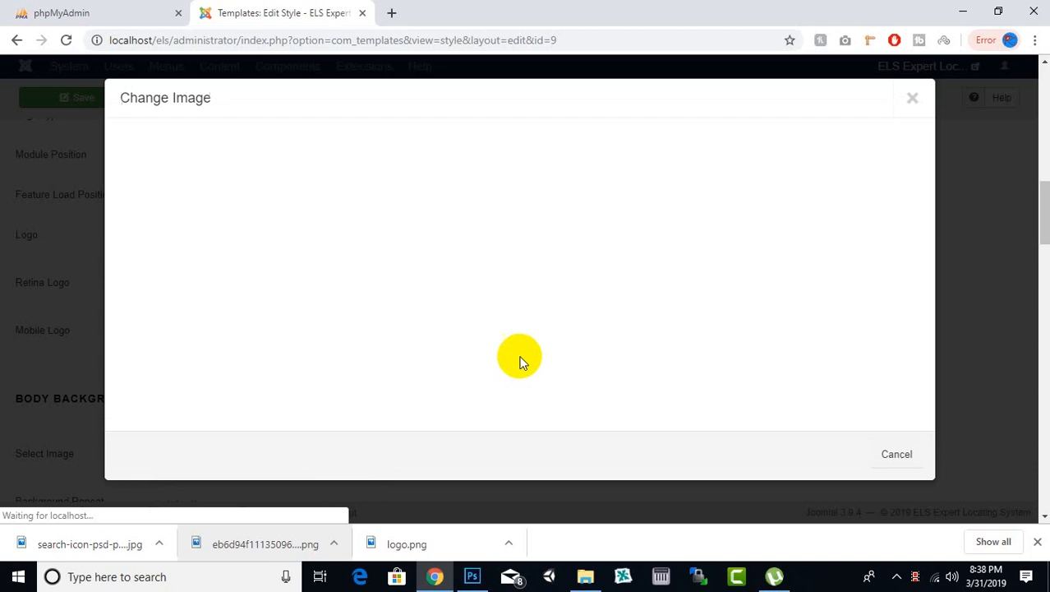
{"action": "left_click", "coordinate": [631, 297]}
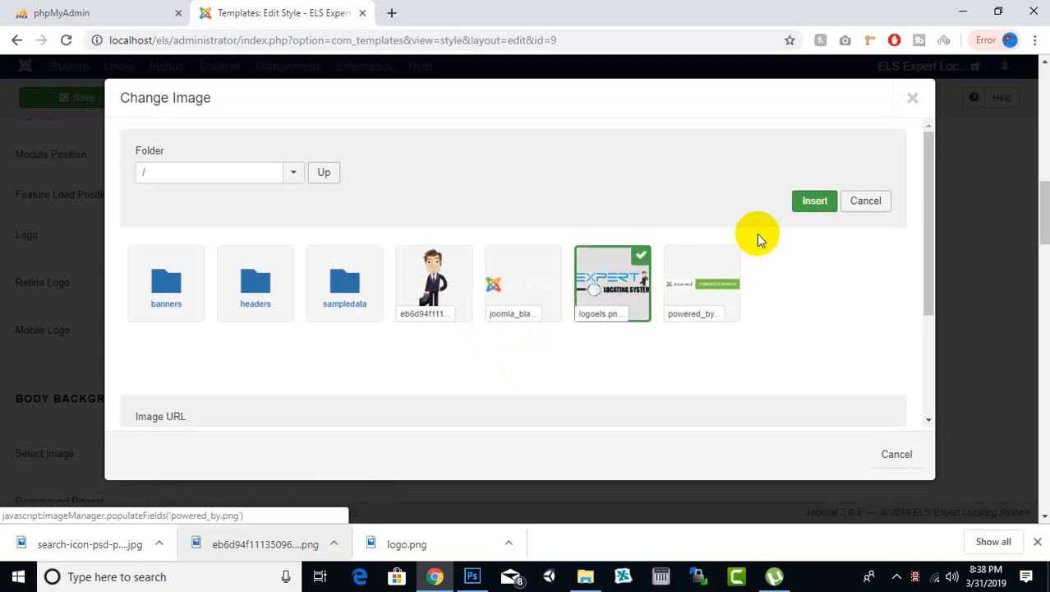
{"action": "left_click", "coordinate": [811, 201]}
{"action": "left_click", "coordinate": [322, 389]}
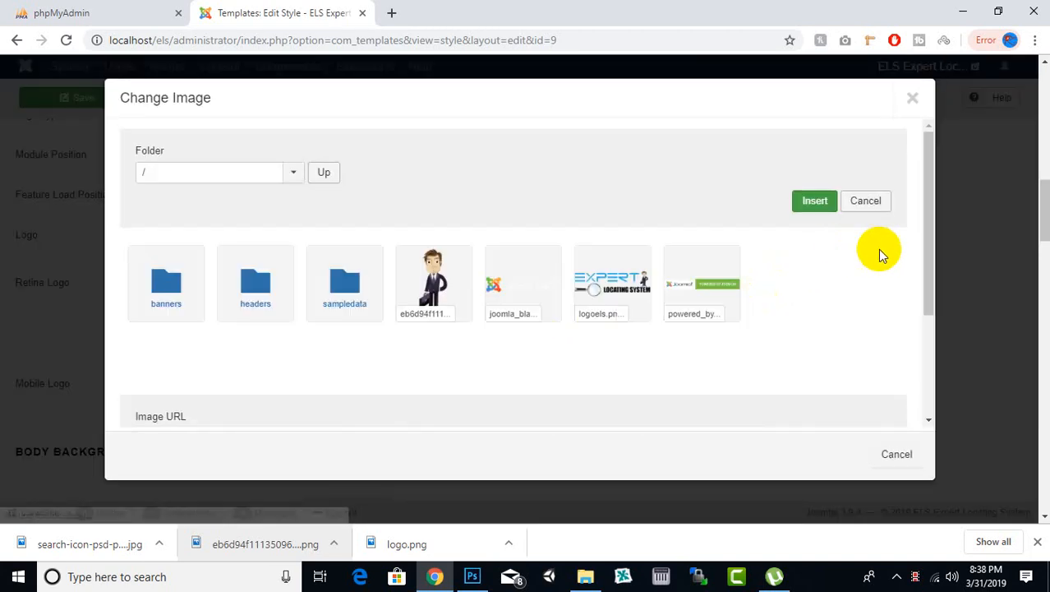
{"action": "left_click", "coordinate": [912, 97]}
Step: Review the template style's boxed layout, logo type, position and logo image settings
{"action": "scroll", "coordinate": [375, 312], "scroll_direction": "down", "scroll_amount": 2}
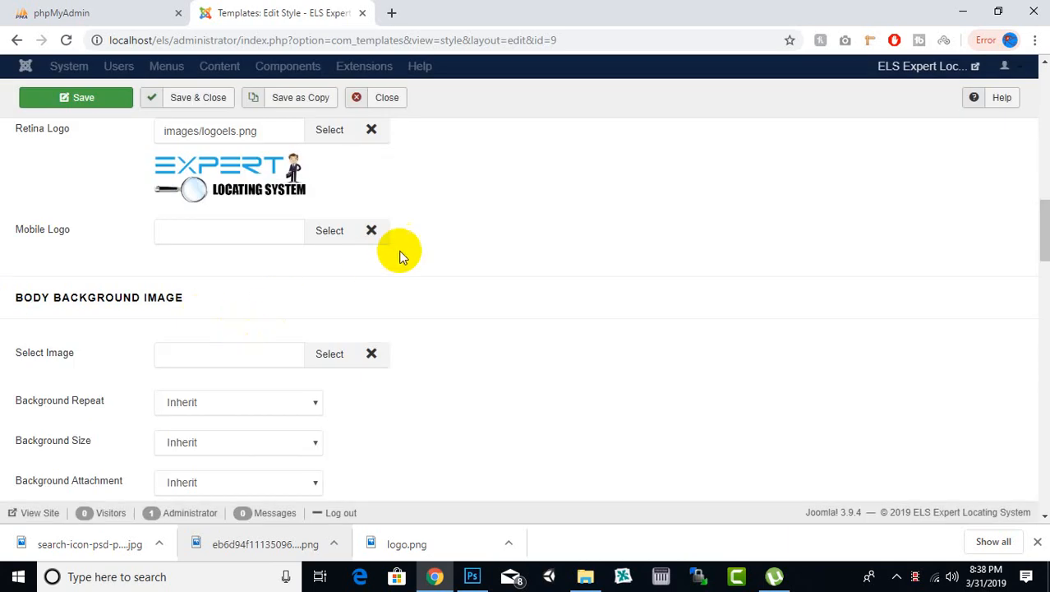
{"action": "scroll", "coordinate": [401, 252], "scroll_direction": "up", "scroll_amount": 3}
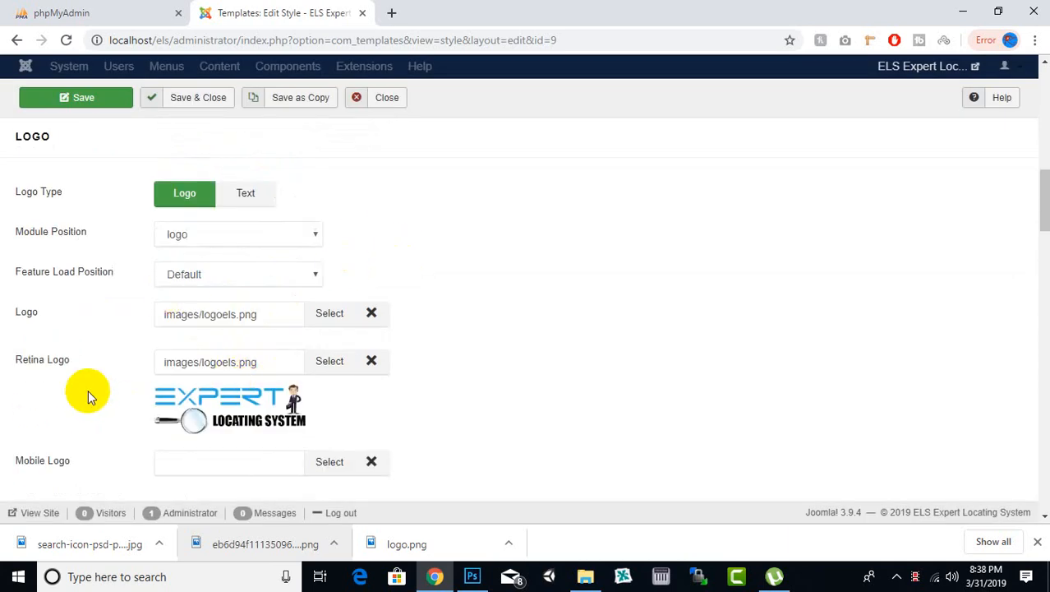
{"action": "scroll", "coordinate": [146, 319], "scroll_direction": "up", "scroll_amount": 1}
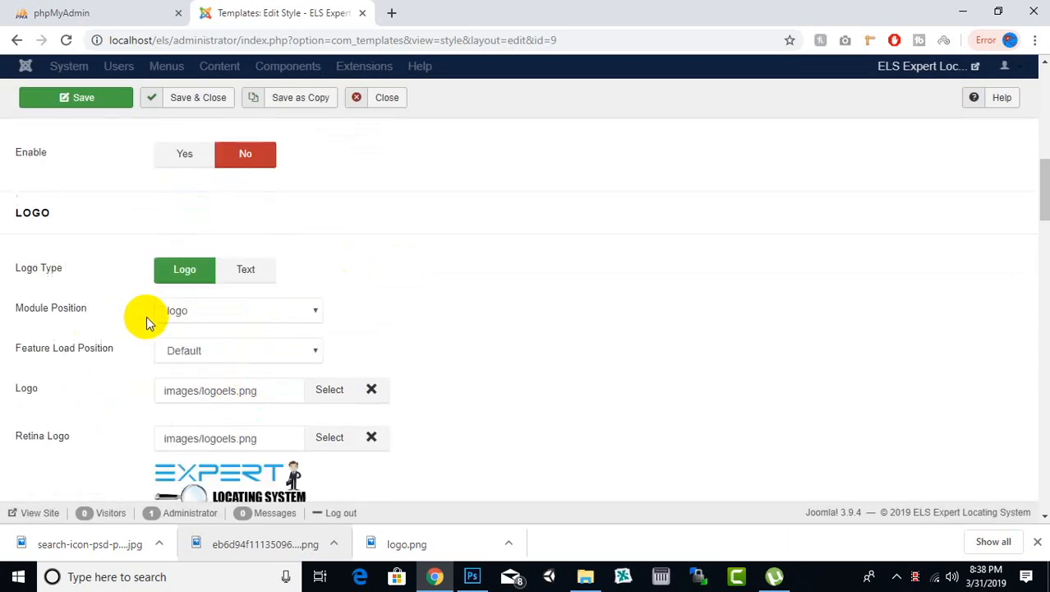
{"action": "scroll", "coordinate": [146, 319], "scroll_direction": "up", "scroll_amount": 3}
{"action": "scroll", "coordinate": [147, 319], "scroll_direction": "down", "scroll_amount": 2}
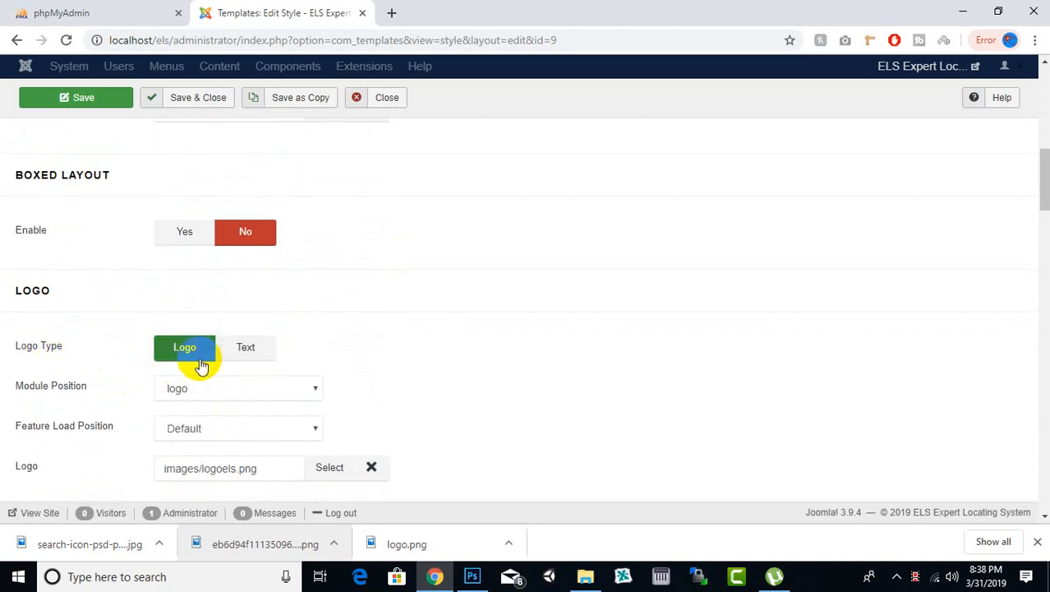
{"action": "scroll", "coordinate": [477, 333], "scroll_direction": "down", "scroll_amount": 3}
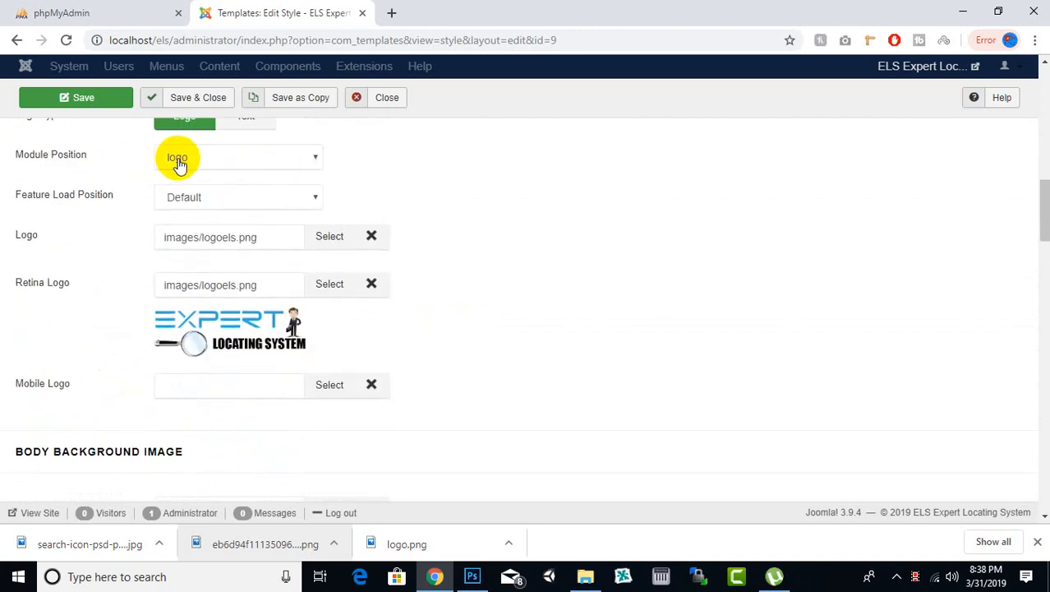
Step: Replace the footer's copyright notice in the template style with "©2019 Expert Locating System"
{"action": "left_click", "coordinate": [179, 165]}
{"action": "left_click", "coordinate": [223, 164]}
{"action": "scroll", "coordinate": [626, 272], "scroll_direction": "down", "scroll_amount": 3}
{"action": "scroll", "coordinate": [585, 260], "scroll_direction": "up", "scroll_amount": 3}
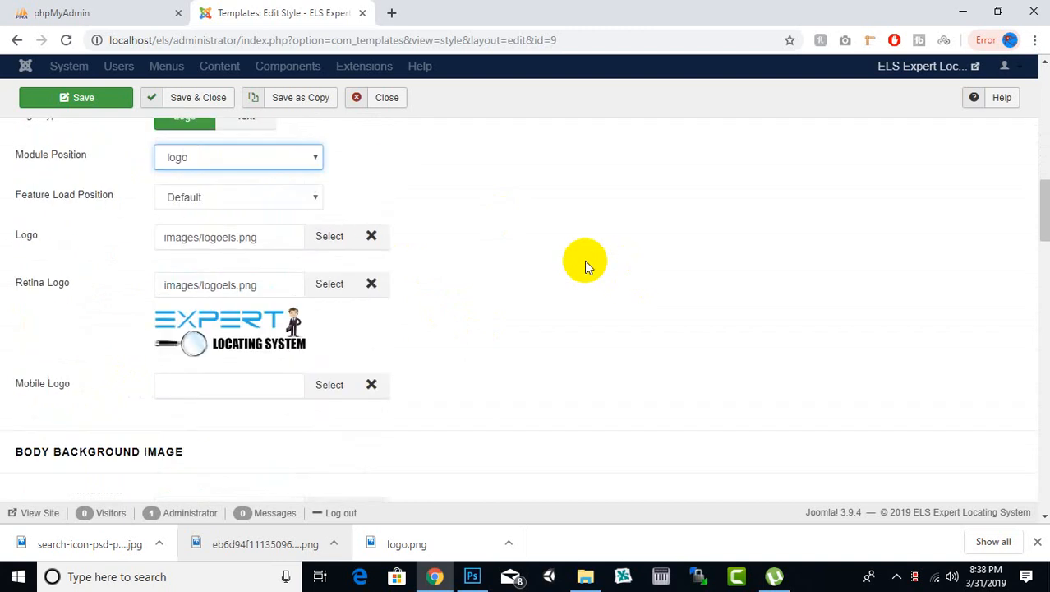
{"action": "scroll", "coordinate": [227, 304], "scroll_direction": "down", "scroll_amount": 5}
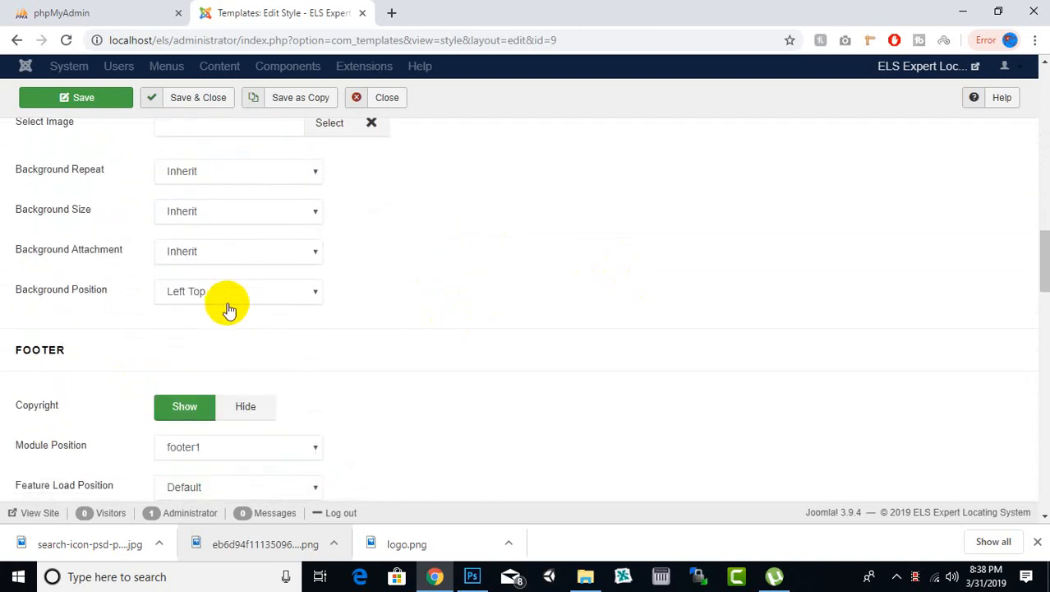
{"action": "scroll", "coordinate": [239, 311], "scroll_direction": "down", "scroll_amount": 3}
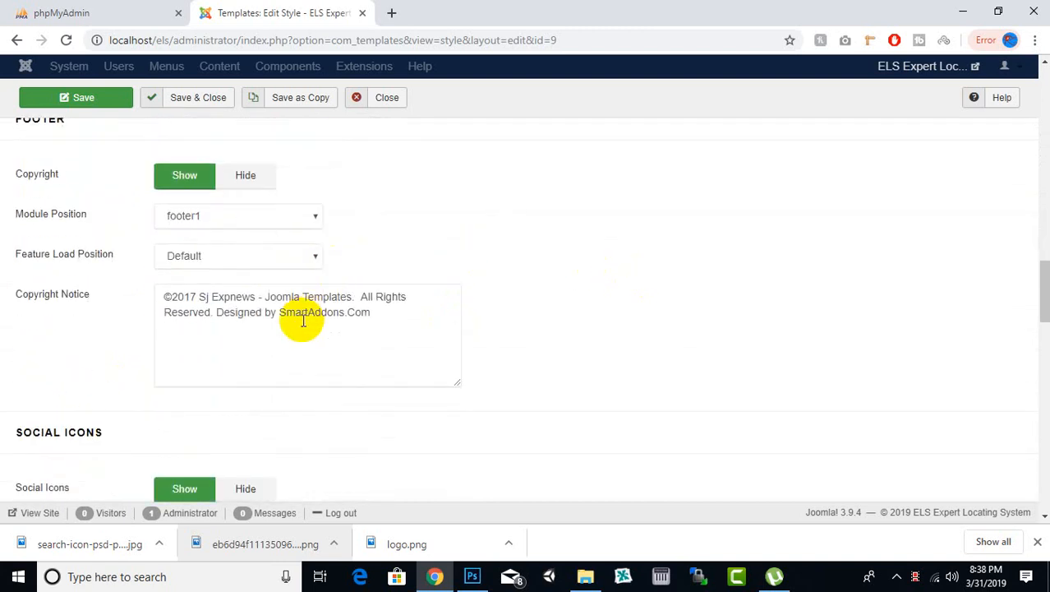
{"action": "left_click", "coordinate": [302, 313]}
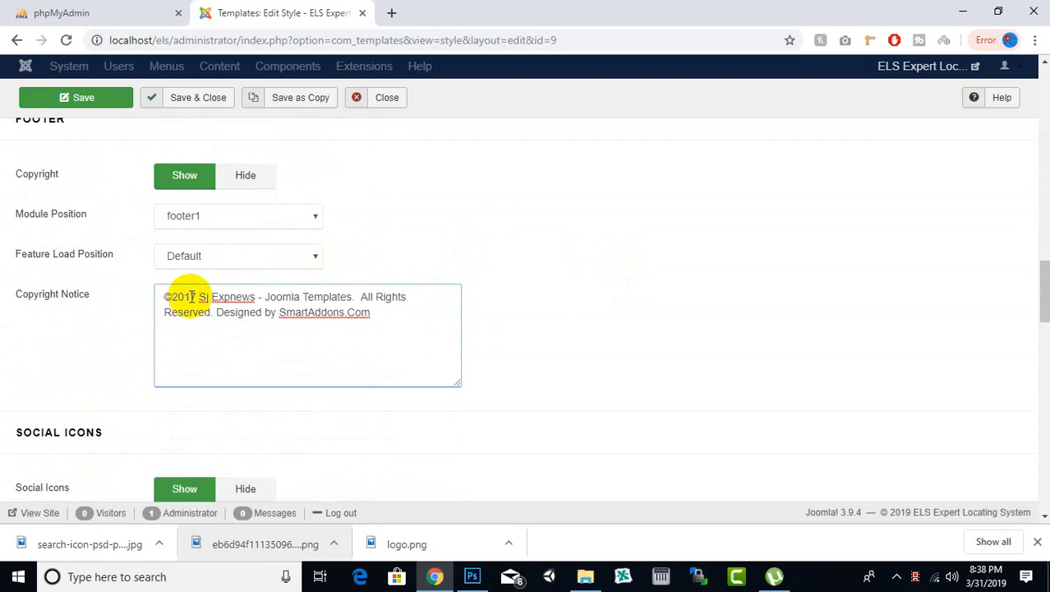
{"action": "left_click_drag", "start_coordinate": [196, 297], "coordinate": [190, 297]}
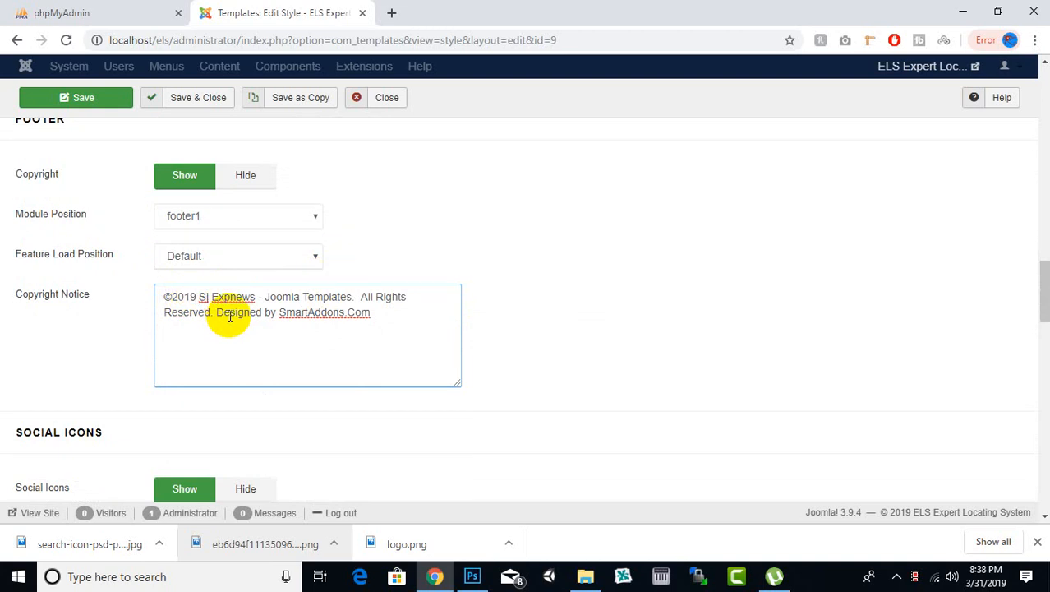
{"action": "left_click_drag", "start_coordinate": [198, 297], "coordinate": [381, 323]}
{"action": "type", "text": "Expert Locating System"}
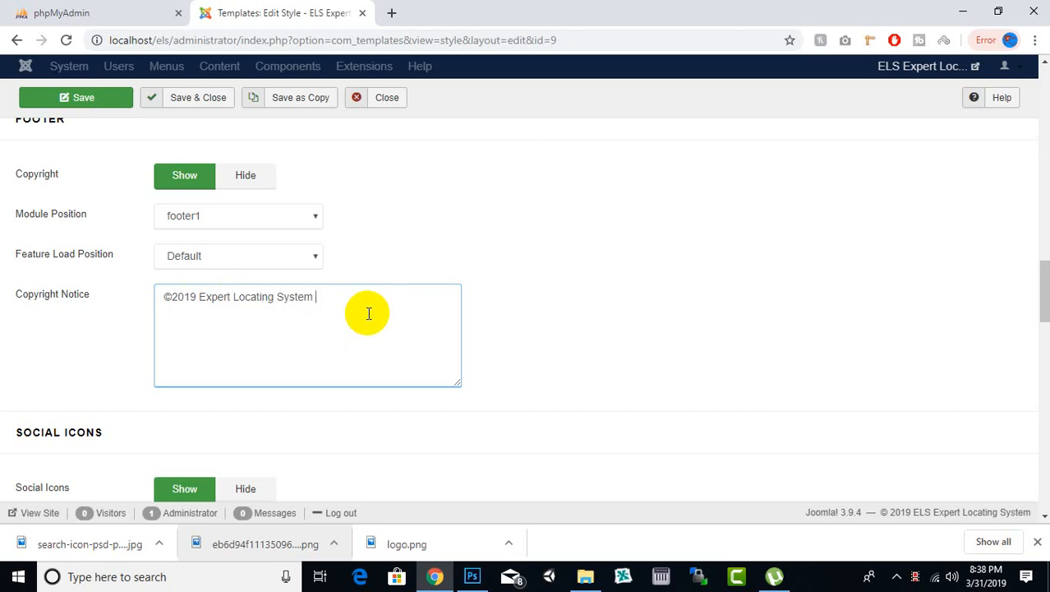
Step: Hide the social icons in the template style's basic settings
{"action": "scroll", "coordinate": [344, 280], "scroll_direction": "down", "scroll_amount": 3}
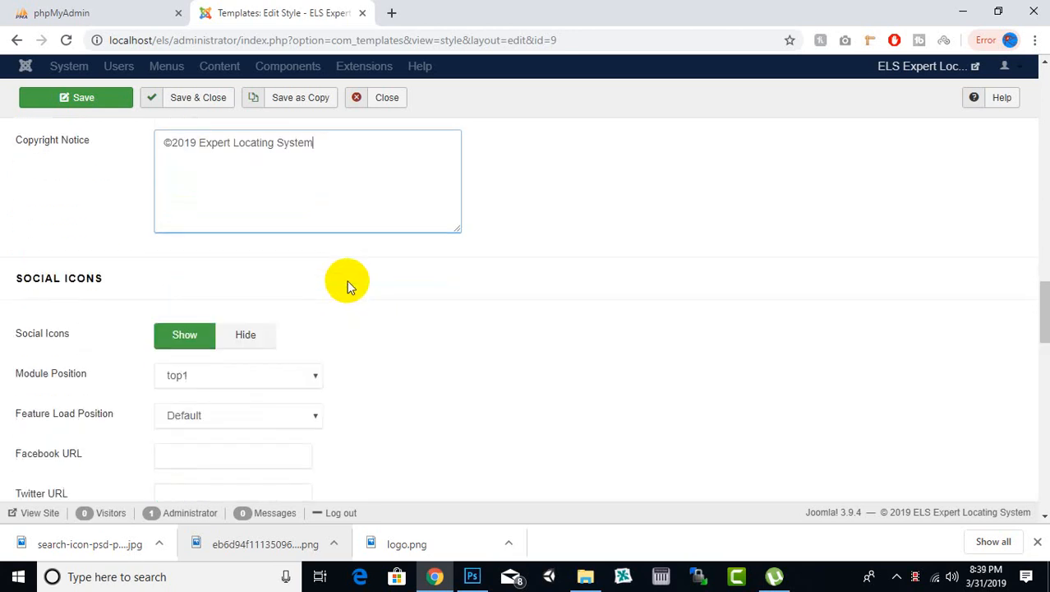
{"action": "scroll", "coordinate": [291, 241], "scroll_direction": "down", "scroll_amount": 6}
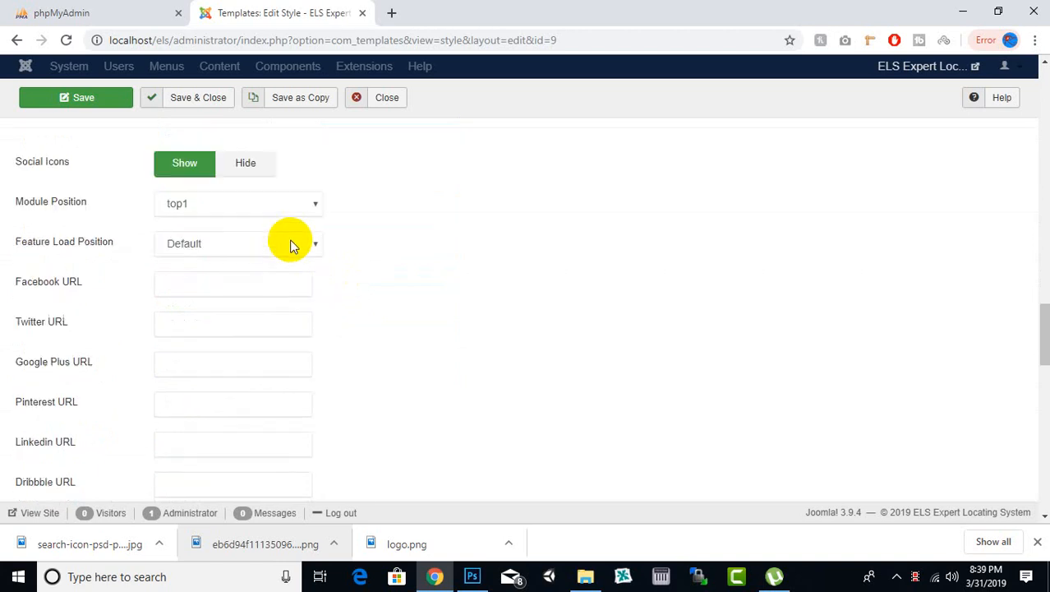
{"action": "scroll", "coordinate": [284, 300], "scroll_direction": "up", "scroll_amount": 5}
{"action": "left_click", "coordinate": [245, 180]}
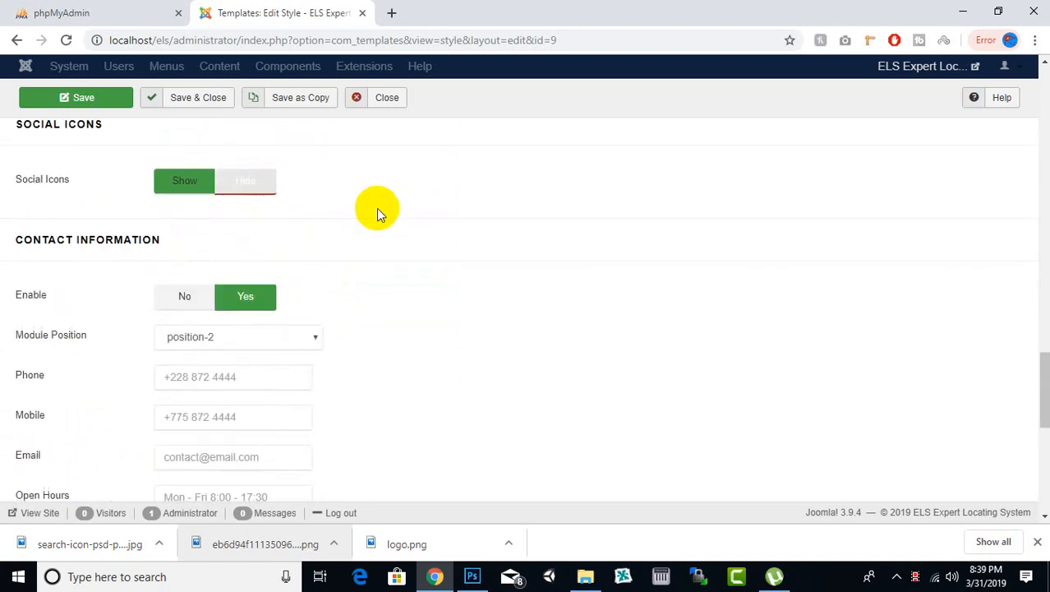
Step: Disable the contact information block in the template style
{"action": "scroll", "coordinate": [402, 247], "scroll_direction": "down", "scroll_amount": 5}
{"action": "scroll", "coordinate": [390, 284], "scroll_direction": "up", "scroll_amount": 4}
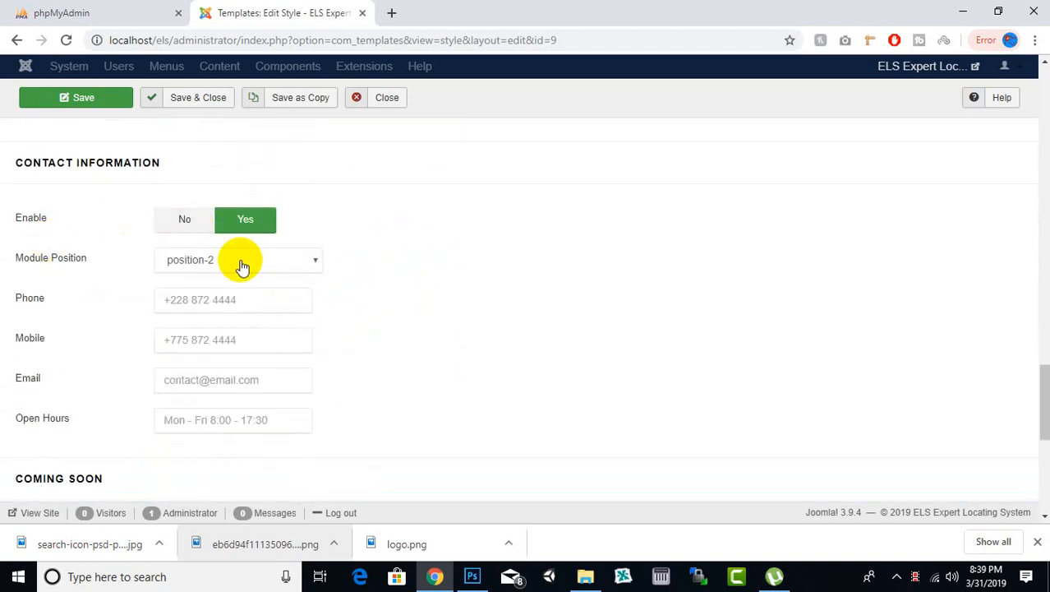
{"action": "scroll", "coordinate": [115, 337], "scroll_direction": "down", "scroll_amount": 2}
{"action": "scroll", "coordinate": [124, 328], "scroll_direction": "up", "scroll_amount": 3}
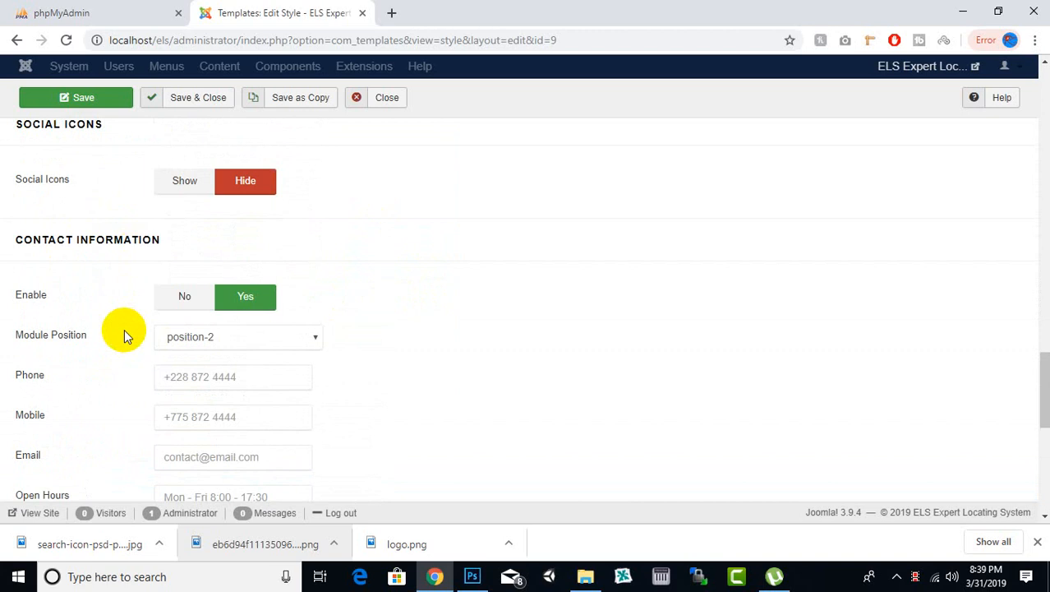
{"action": "left_click", "coordinate": [206, 299]}
Step: Check the Coming Soon and Error Page settings without changing them, and save the template style
{"action": "scroll", "coordinate": [411, 329], "scroll_direction": "down", "scroll_amount": 4}
{"action": "scroll", "coordinate": [432, 337], "scroll_direction": "up", "scroll_amount": 1}
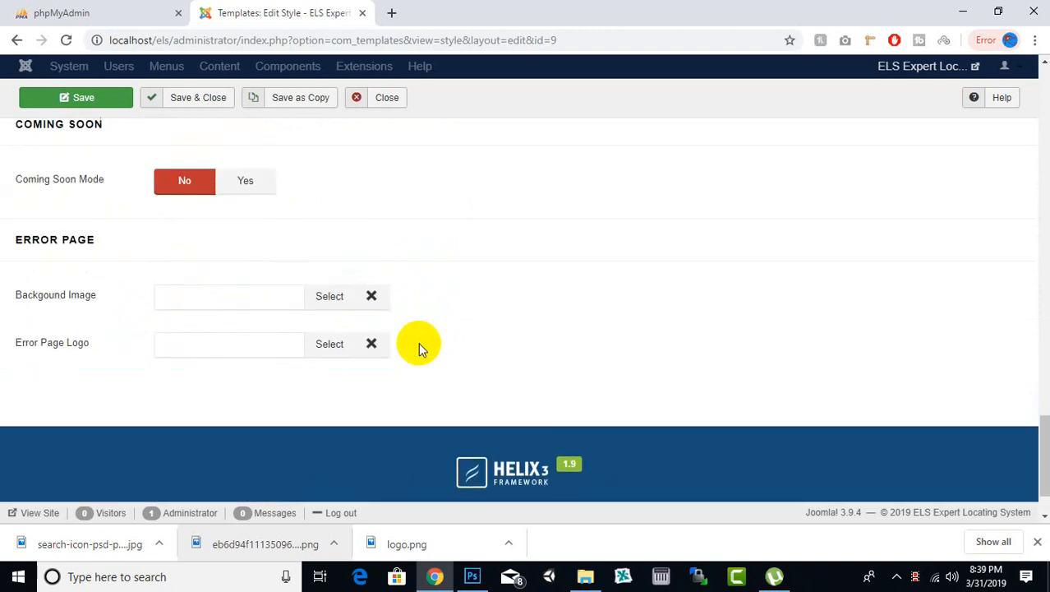
{"action": "scroll", "coordinate": [420, 345], "scroll_direction": "down", "scroll_amount": 1}
{"action": "scroll", "coordinate": [648, 298], "scroll_direction": "up", "scroll_amount": 15}
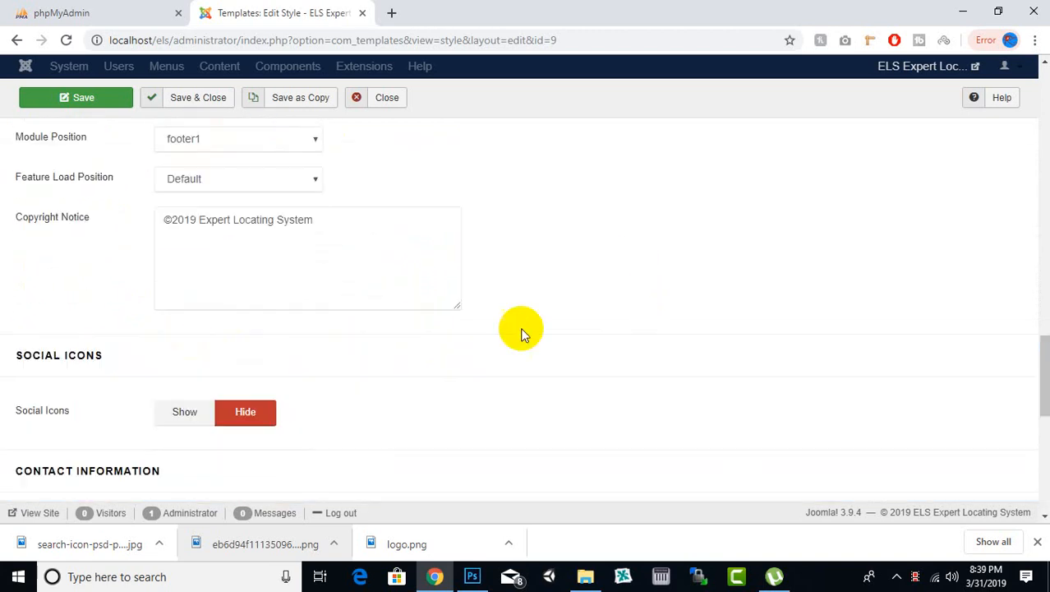
{"action": "left_click", "coordinate": [105, 102]}
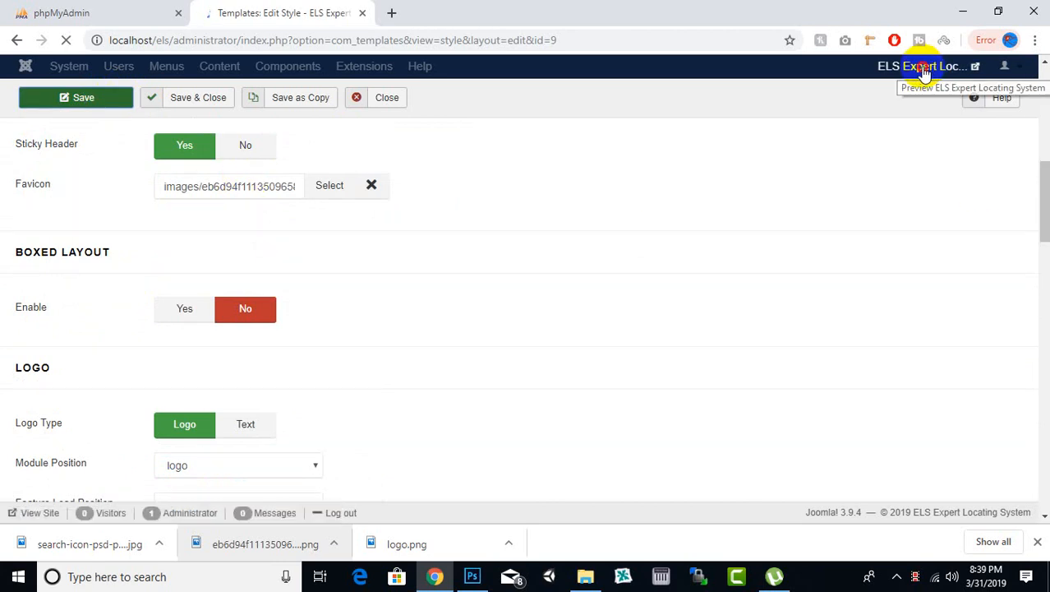
Step: Preview the site's front page to check the new logo, favicon and footer copyright text, and dismiss the downloads bar
{"action": "left_click", "coordinate": [923, 71]}
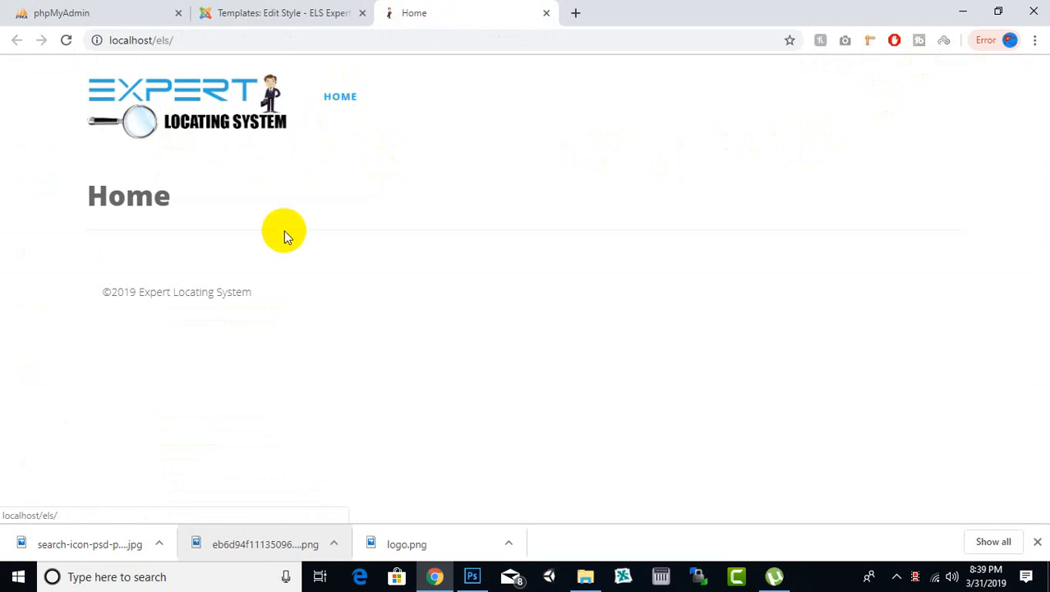
{"action": "left_click_drag", "start_coordinate": [97, 292], "coordinate": [266, 302]}
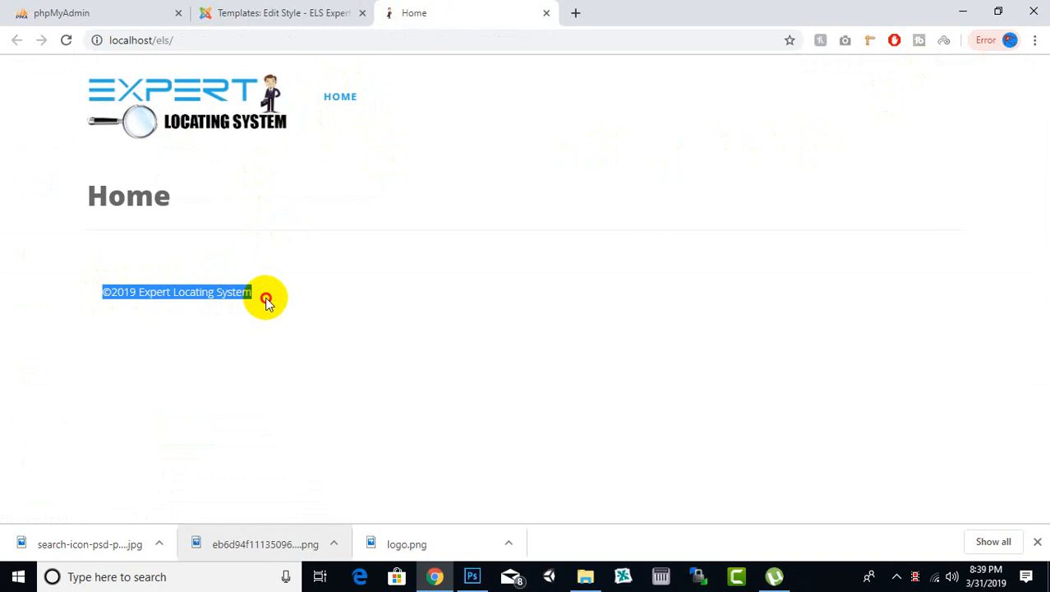
{"action": "left_click", "coordinate": [296, 287]}
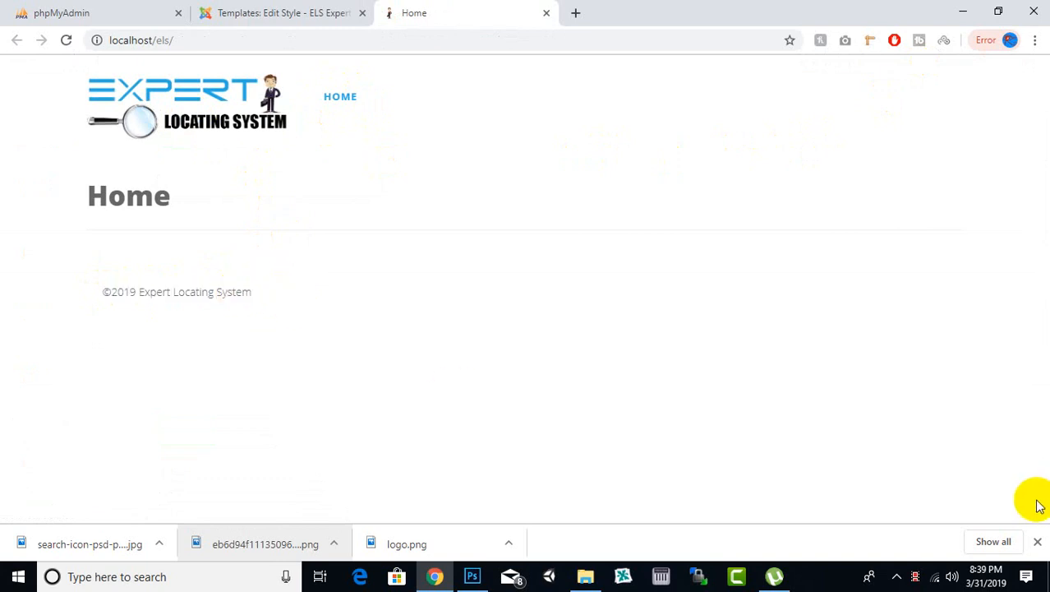
{"action": "left_click", "coordinate": [1037, 541]}
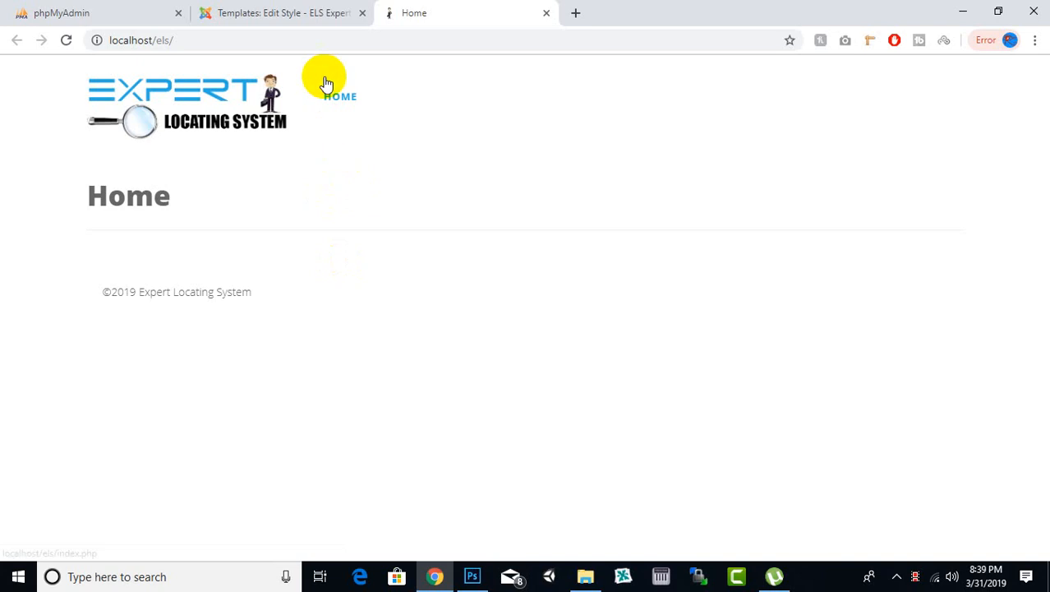
Step: Return to the template style in the Joomla administrator, save it and close it
{"action": "left_click", "coordinate": [265, 12]}
{"action": "left_click", "coordinate": [417, 20]}
{"action": "left_click", "coordinate": [305, 16]}
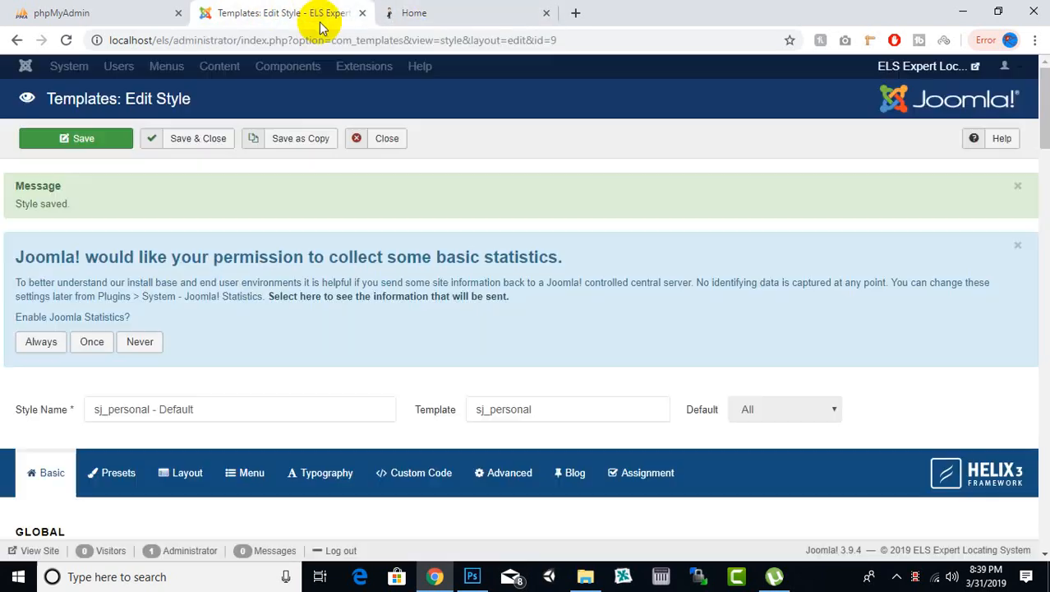
{"action": "left_click", "coordinate": [224, 142]}
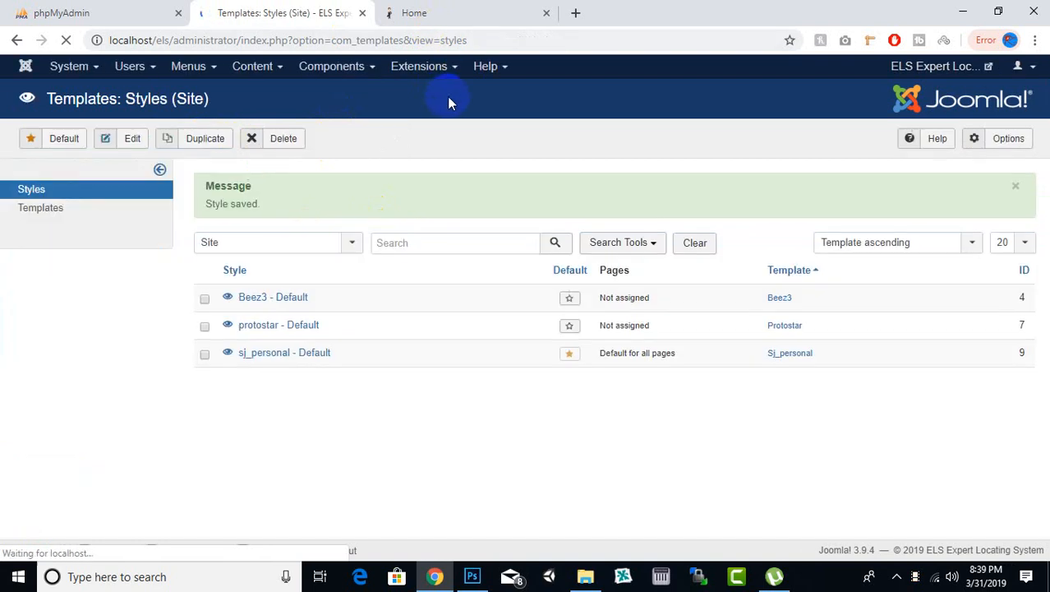
Step: Check the list of installed components, and look up the fabrik folder in els\tmp in File Explorer
{"action": "left_click", "coordinate": [332, 66]}
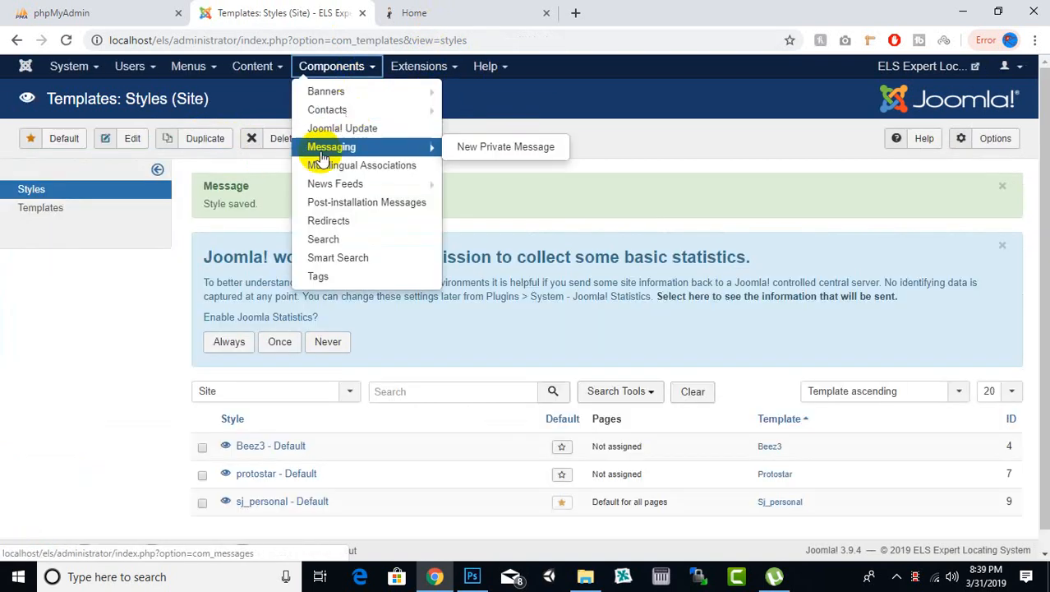
{"action": "left_click", "coordinate": [568, 134]}
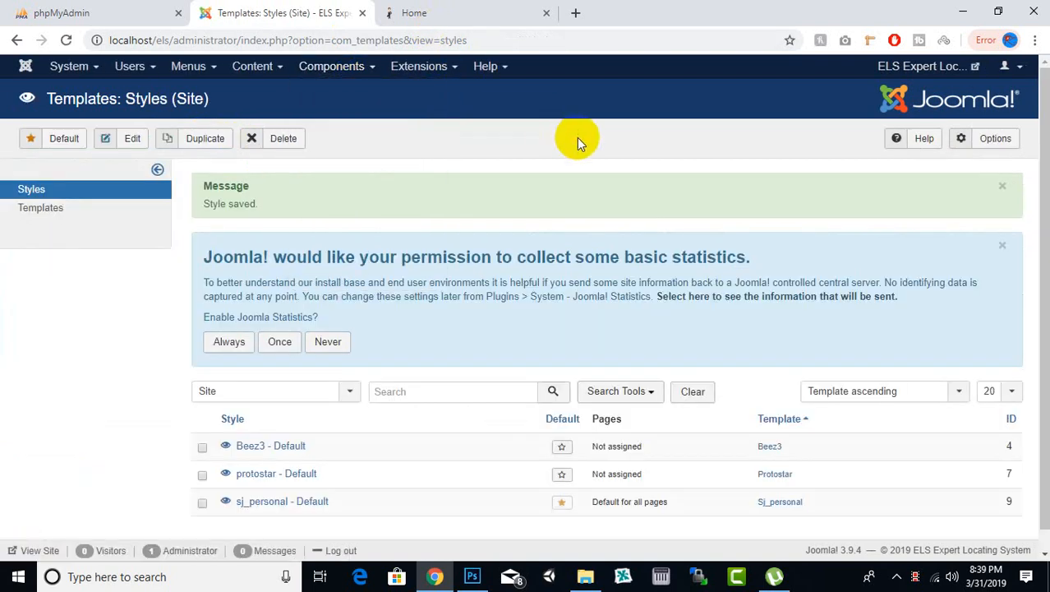
{"action": "left_click", "coordinate": [585, 576]}
{"action": "double_click", "coordinate": [172, 166]}
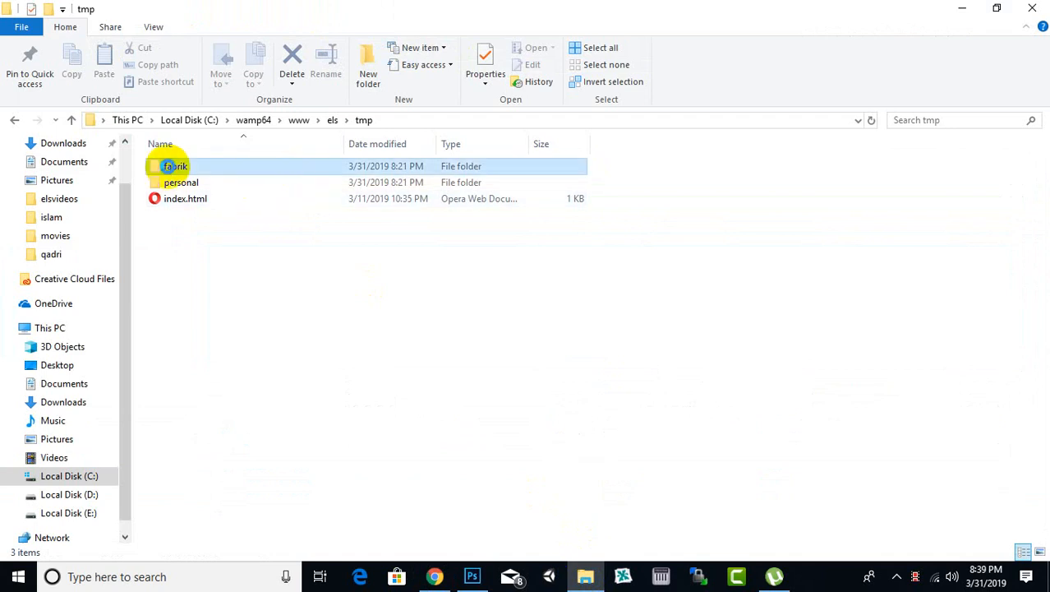
{"action": "left_click", "coordinate": [363, 120]}
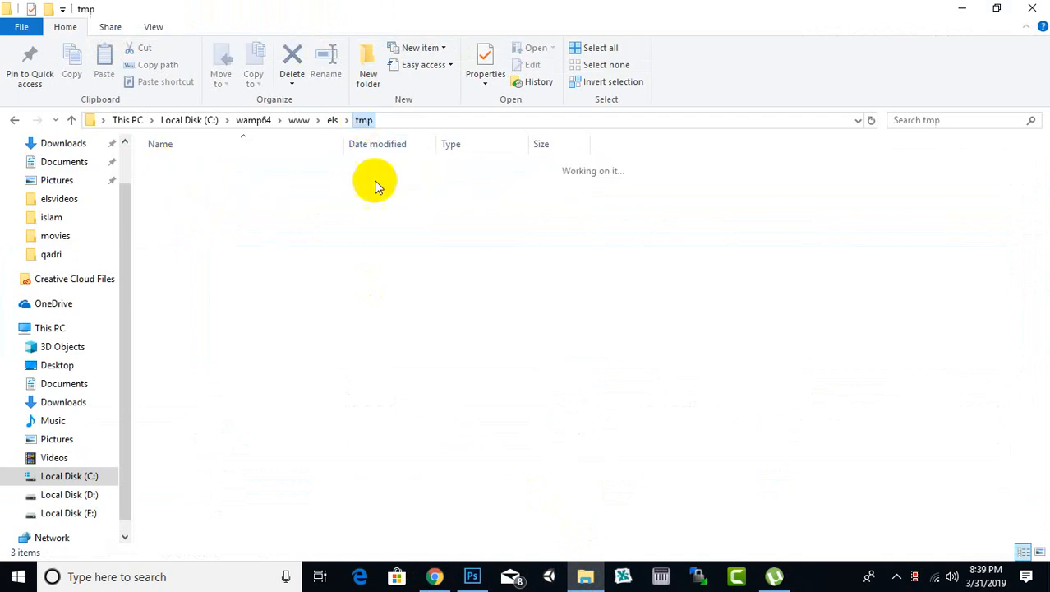
Step: Switch back to the Joomla administrator in Chrome and install the Fabrik extension from the folder C:\wamp64\www\els/tmp/fabrik
{"action": "left_click", "coordinate": [449, 579]}
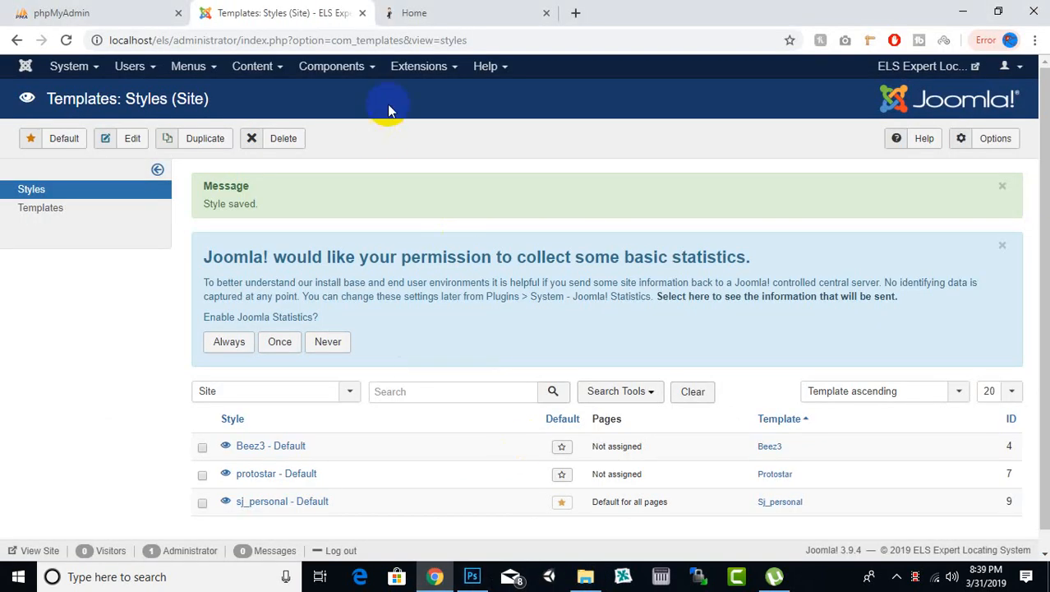
{"action": "left_click", "coordinate": [411, 67]}
{"action": "left_click", "coordinate": [415, 89]}
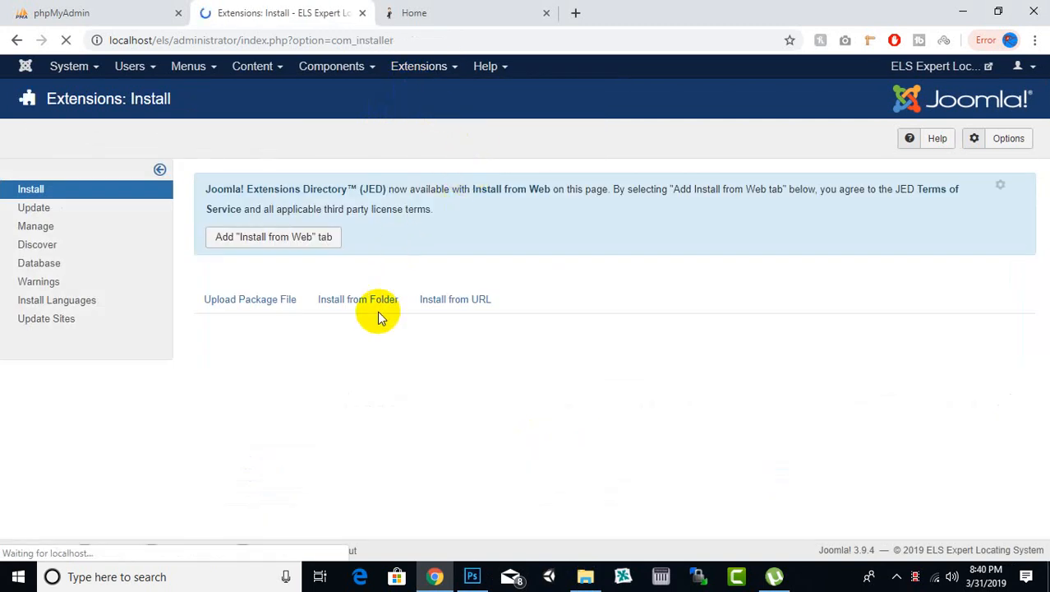
{"action": "scroll", "coordinate": [396, 349], "scroll_direction": "down", "scroll_amount": 3}
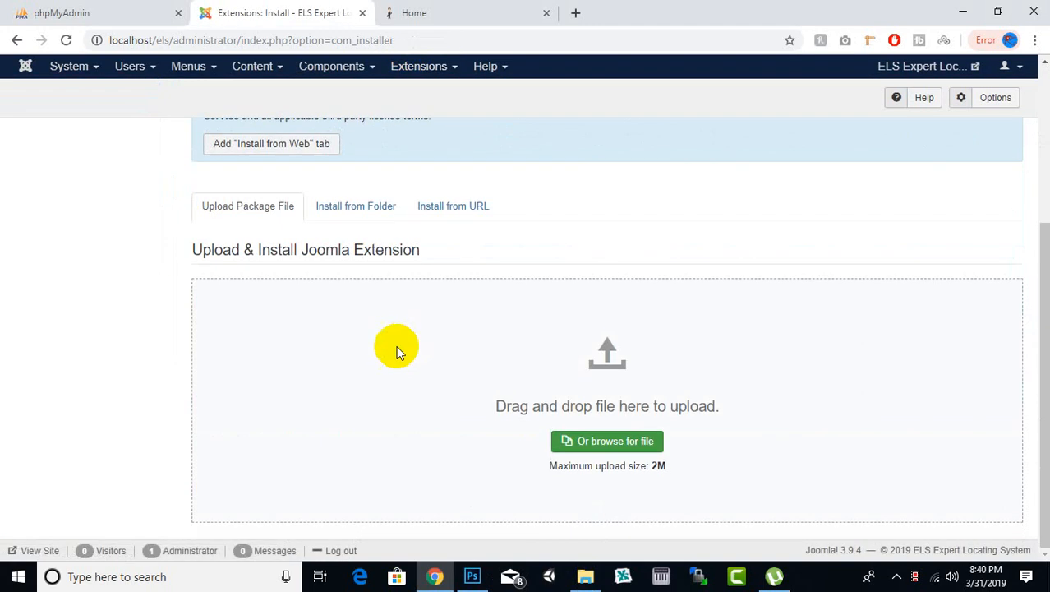
{"action": "left_click", "coordinate": [349, 207]}
{"action": "left_click", "coordinate": [487, 433]}
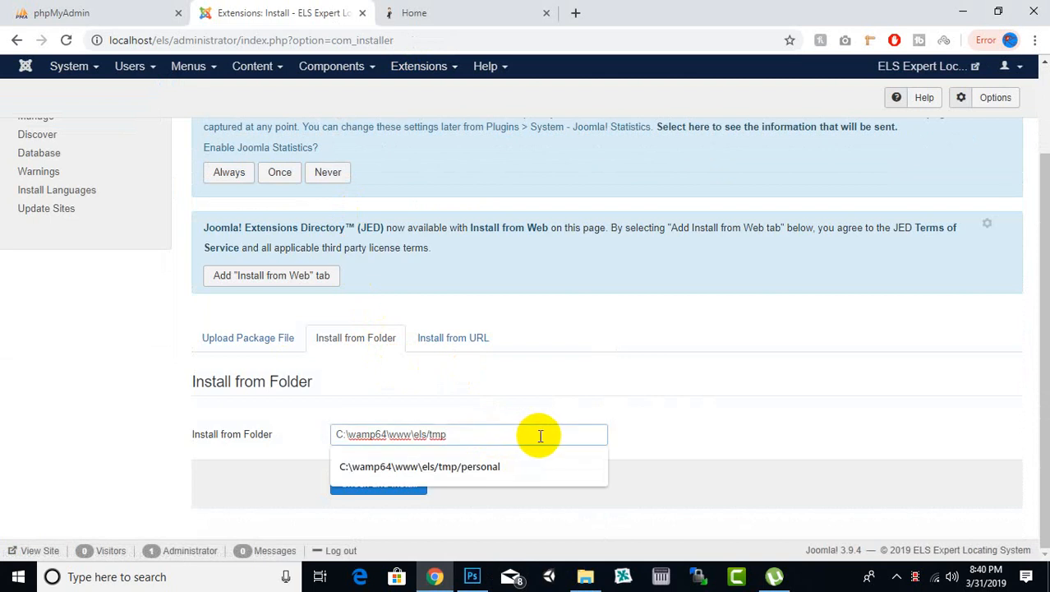
{"action": "type", "text": "fabrik"}
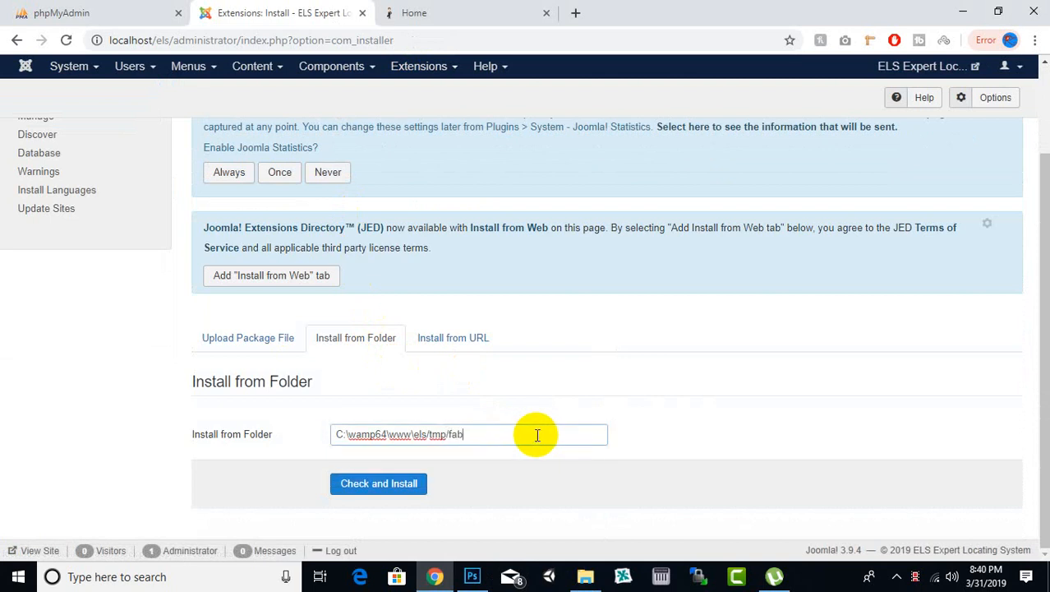
{"action": "left_click", "coordinate": [414, 484]}
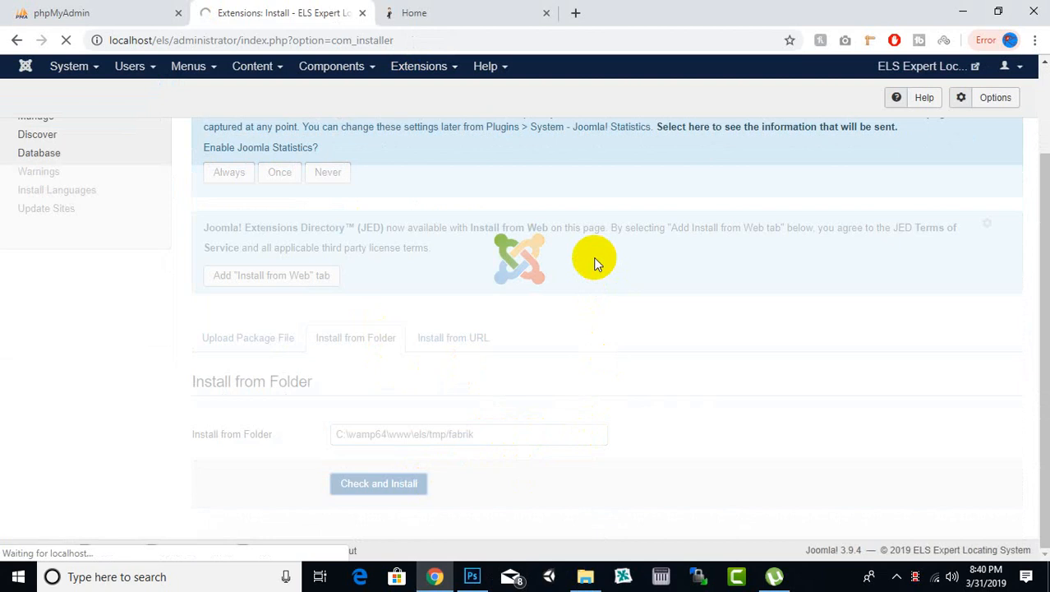